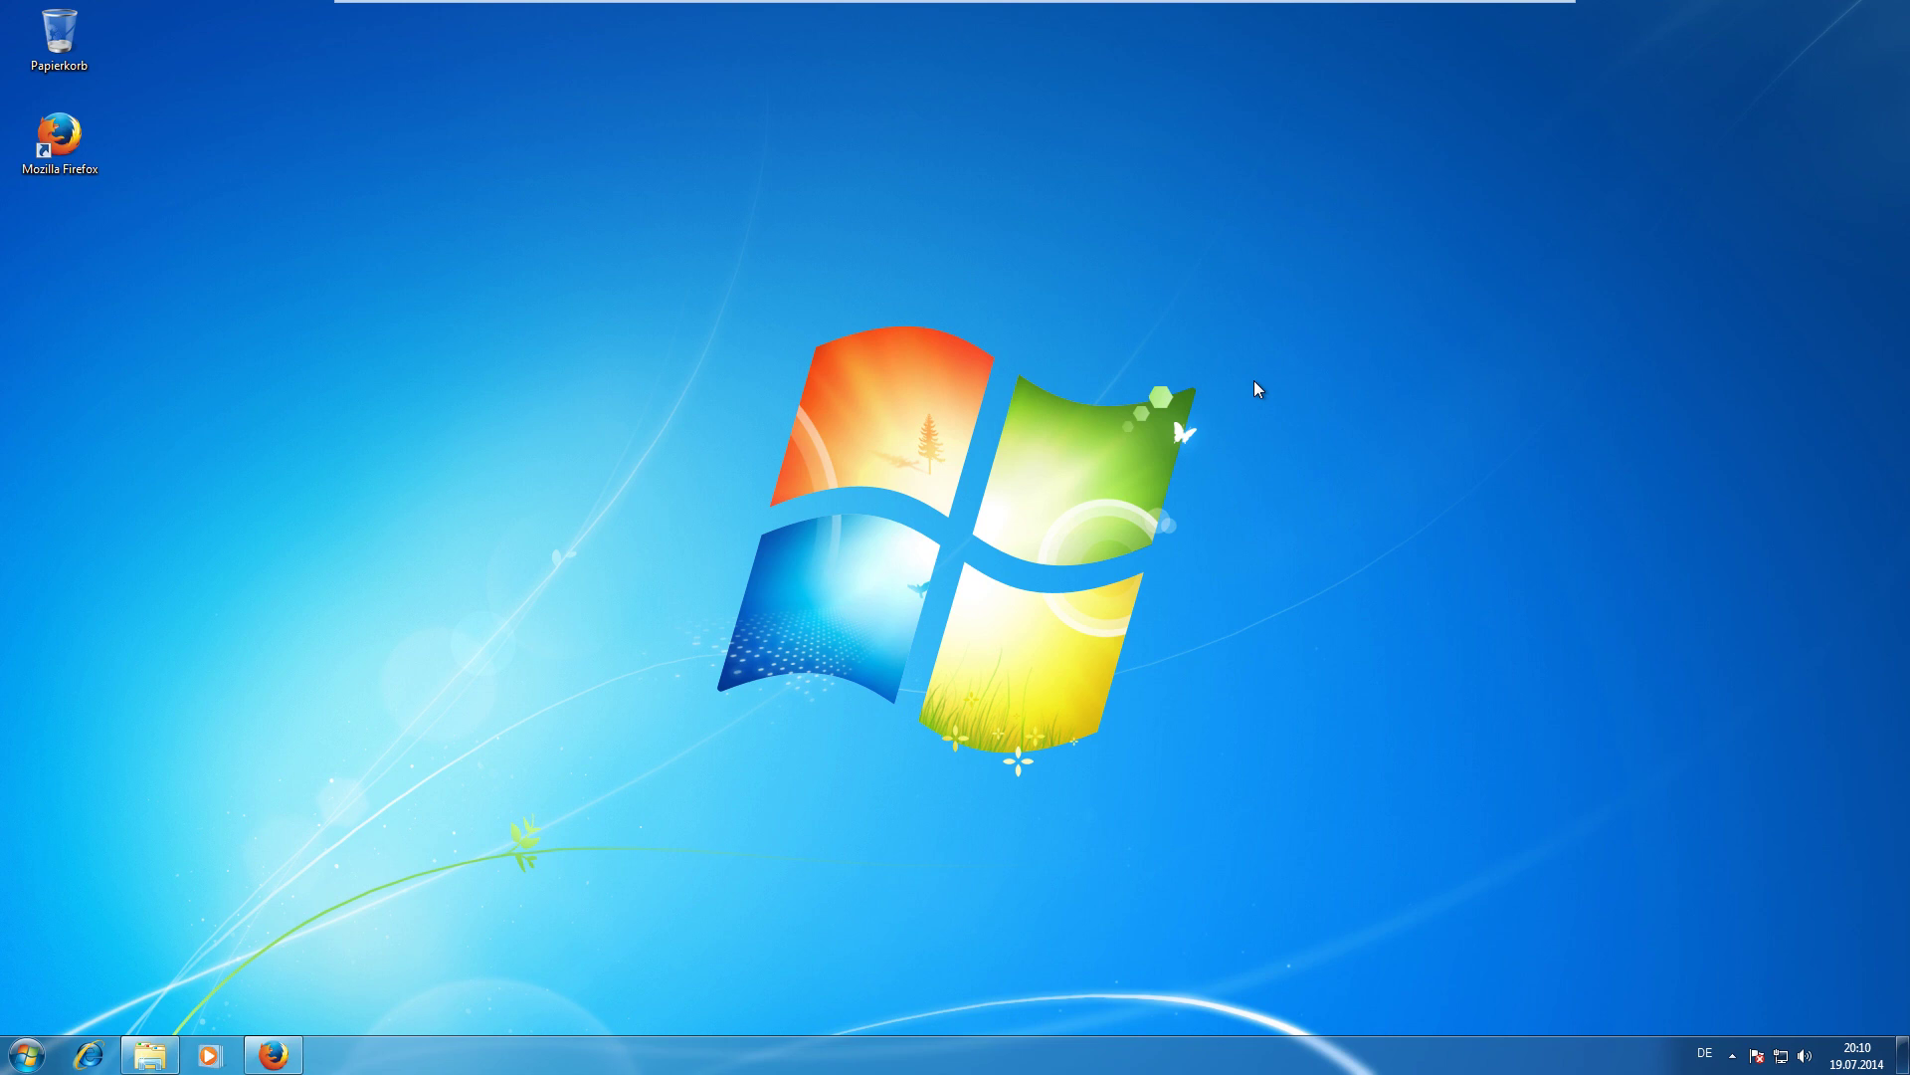
{"action": "left_click", "coordinate": [276, 1053]}
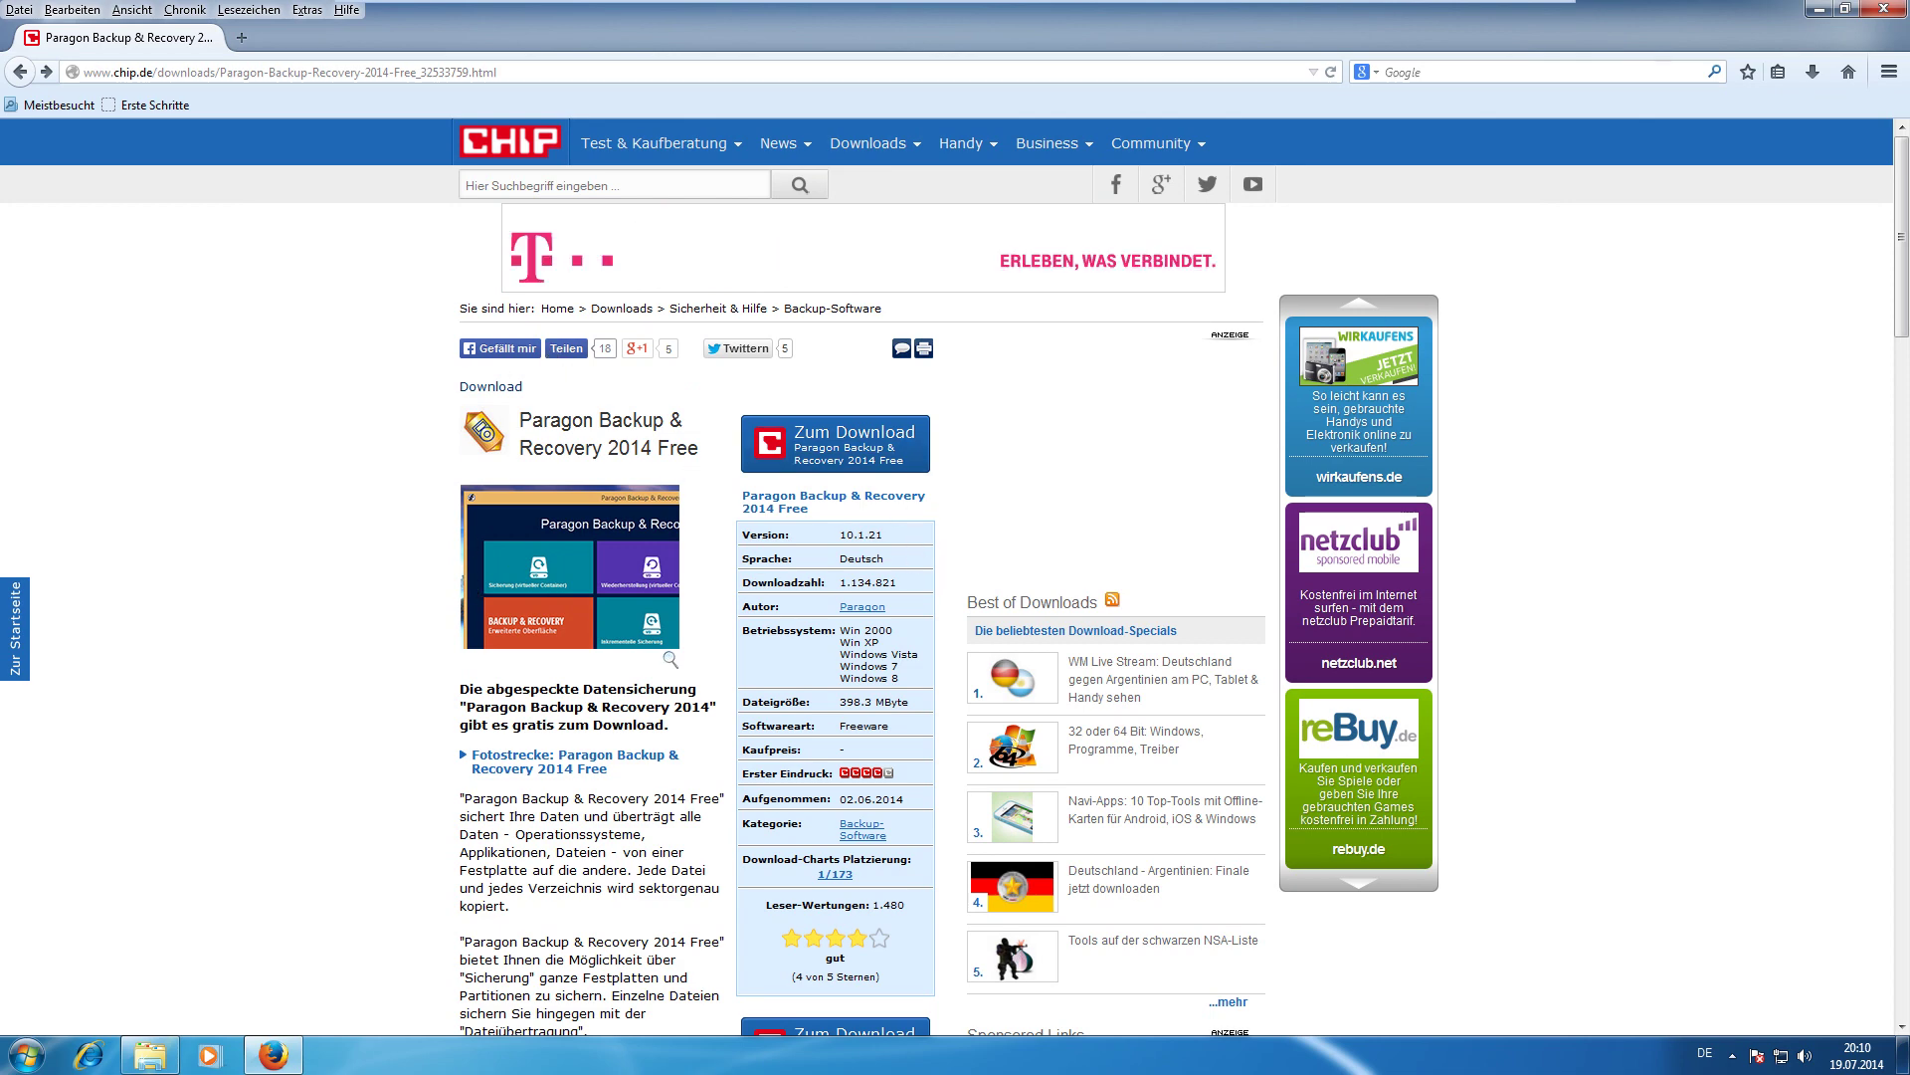
{"action": "left_click", "coordinate": [866, 468]}
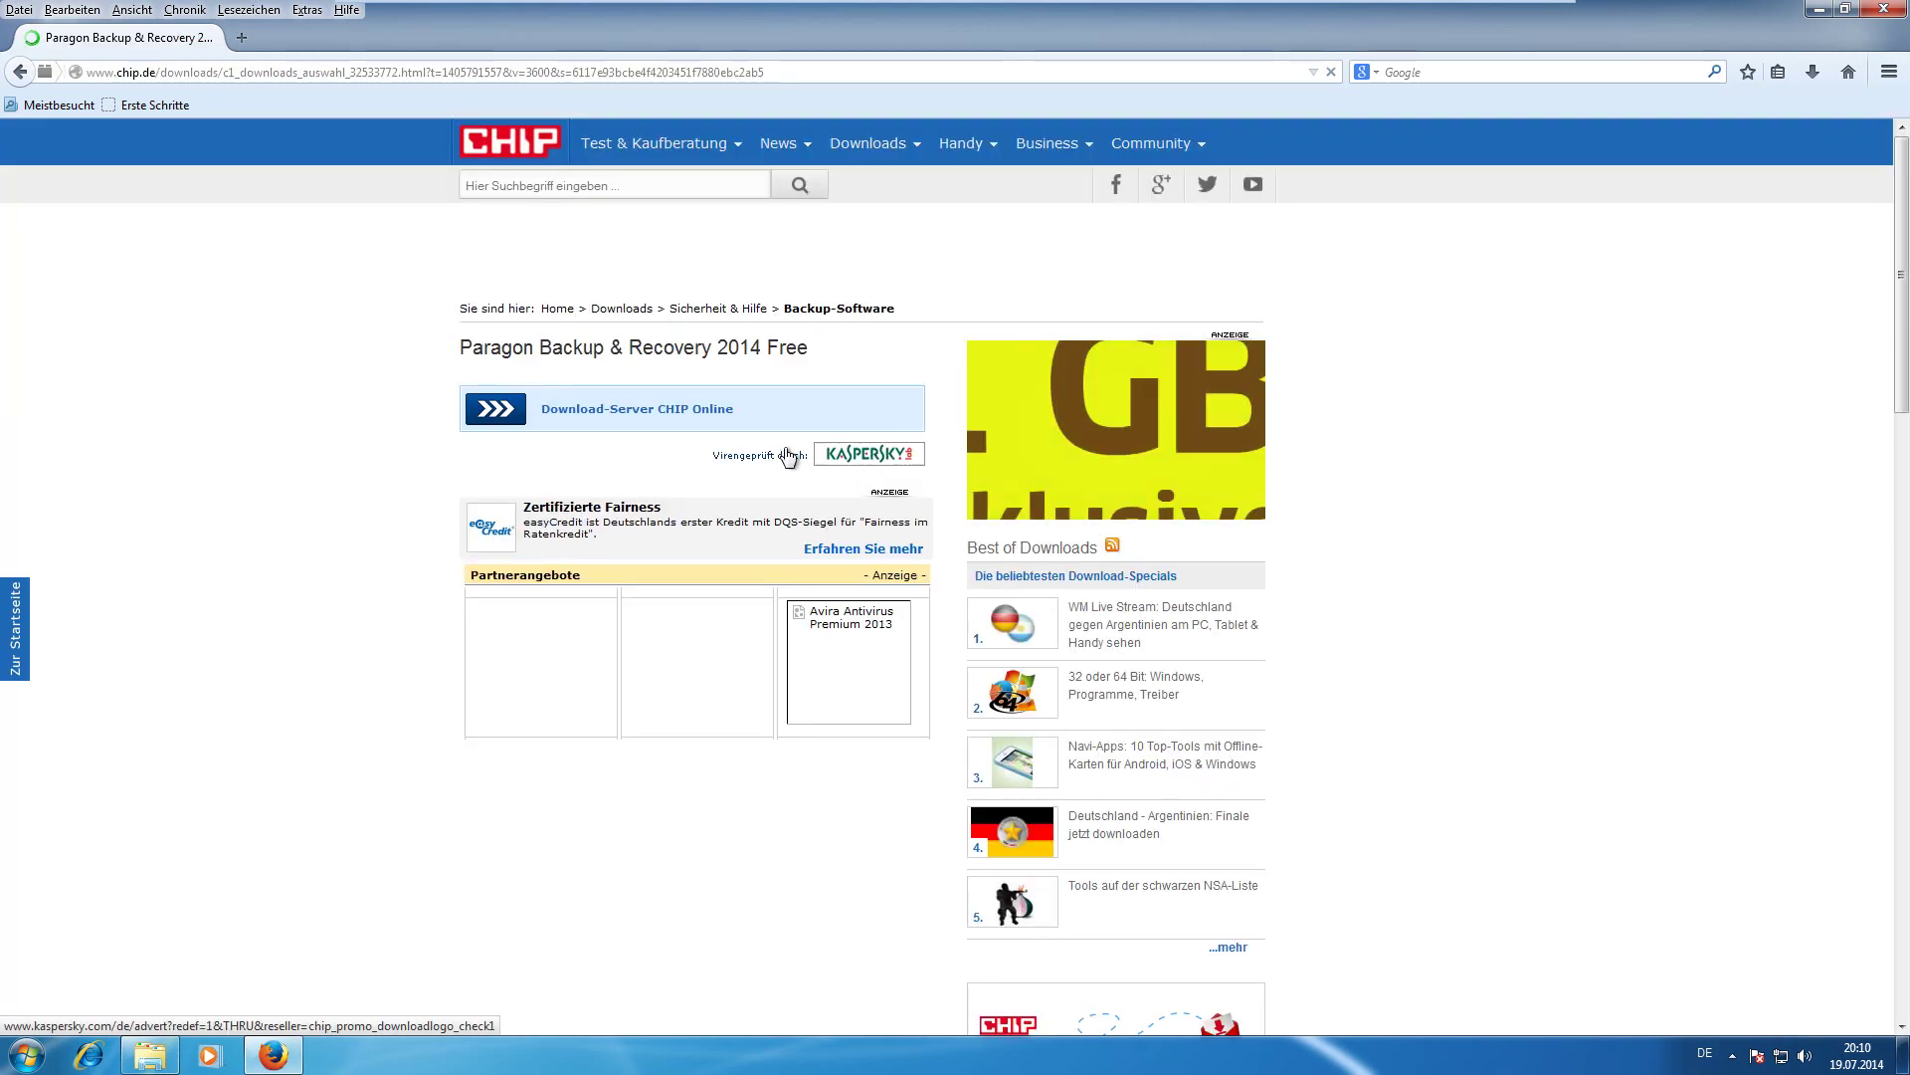
{"action": "left_click", "coordinate": [675, 418]}
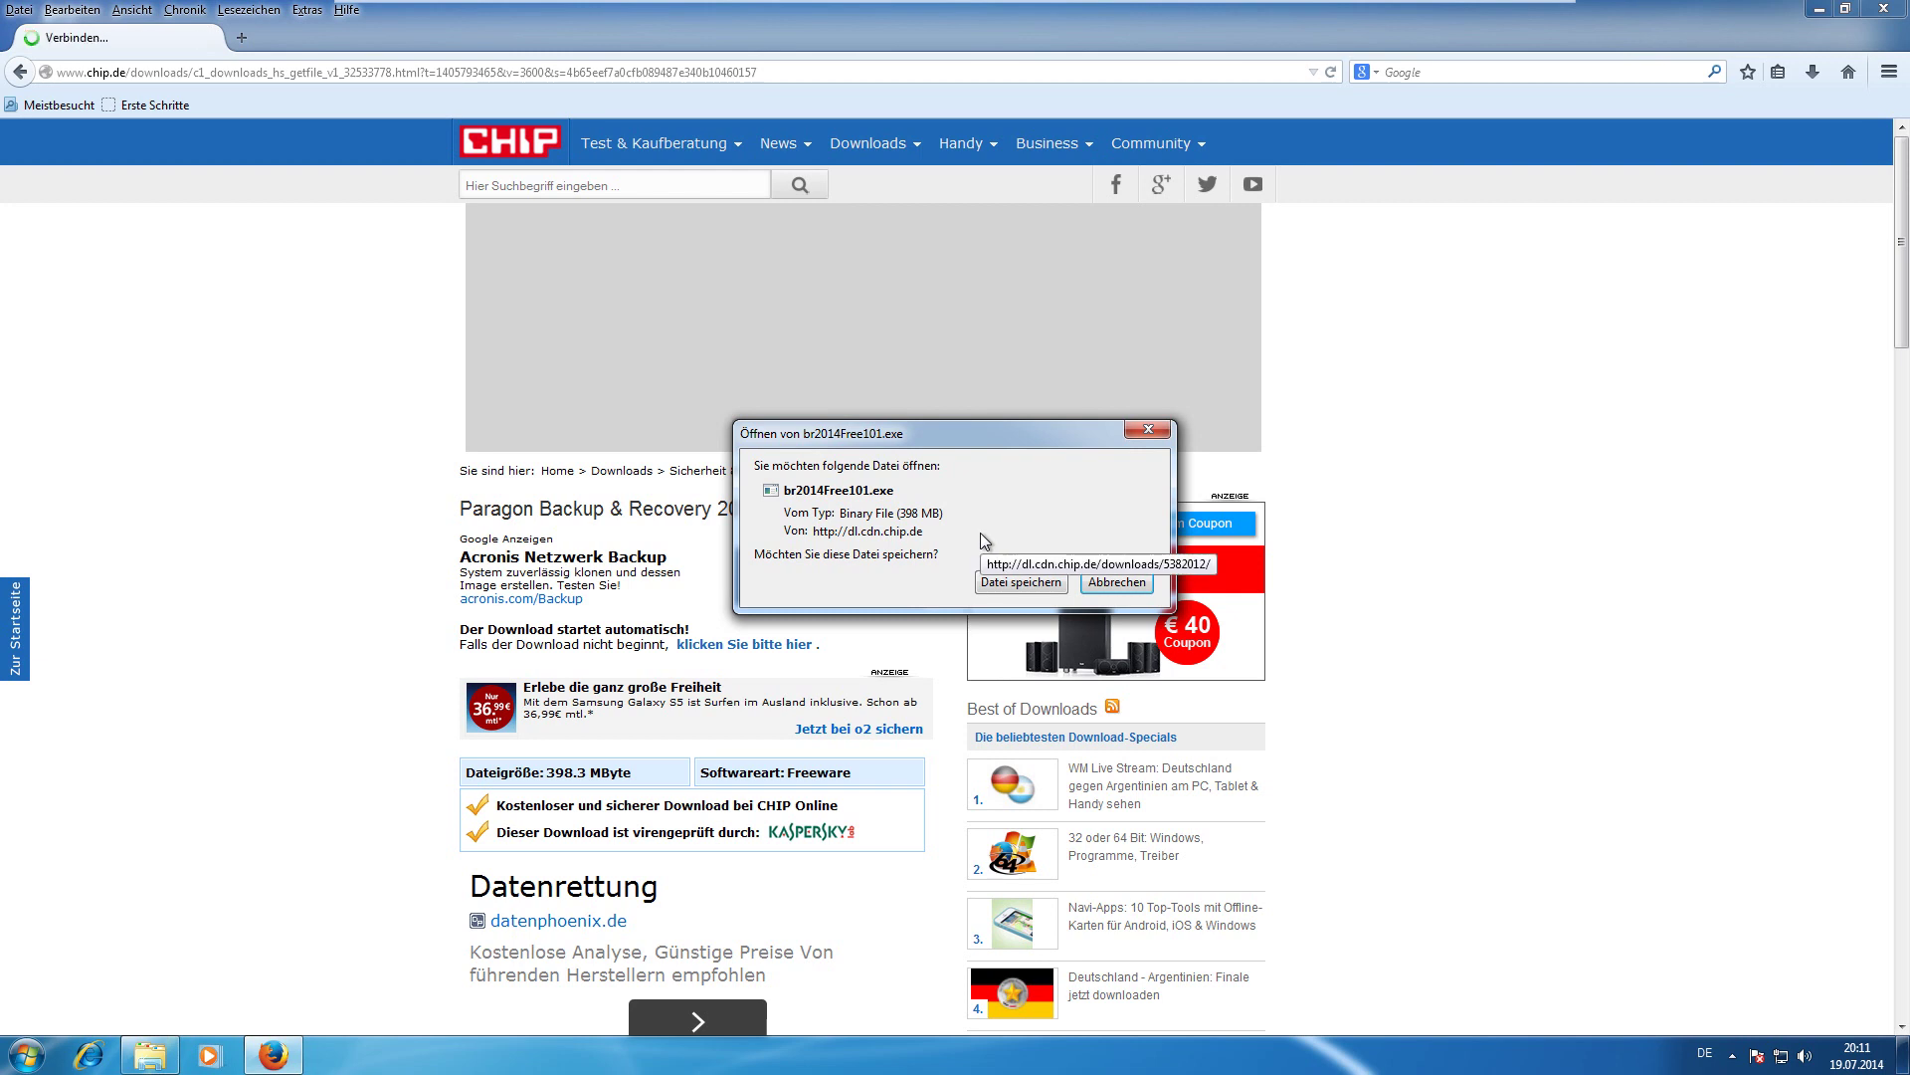
{"action": "left_click", "coordinate": [1112, 581]}
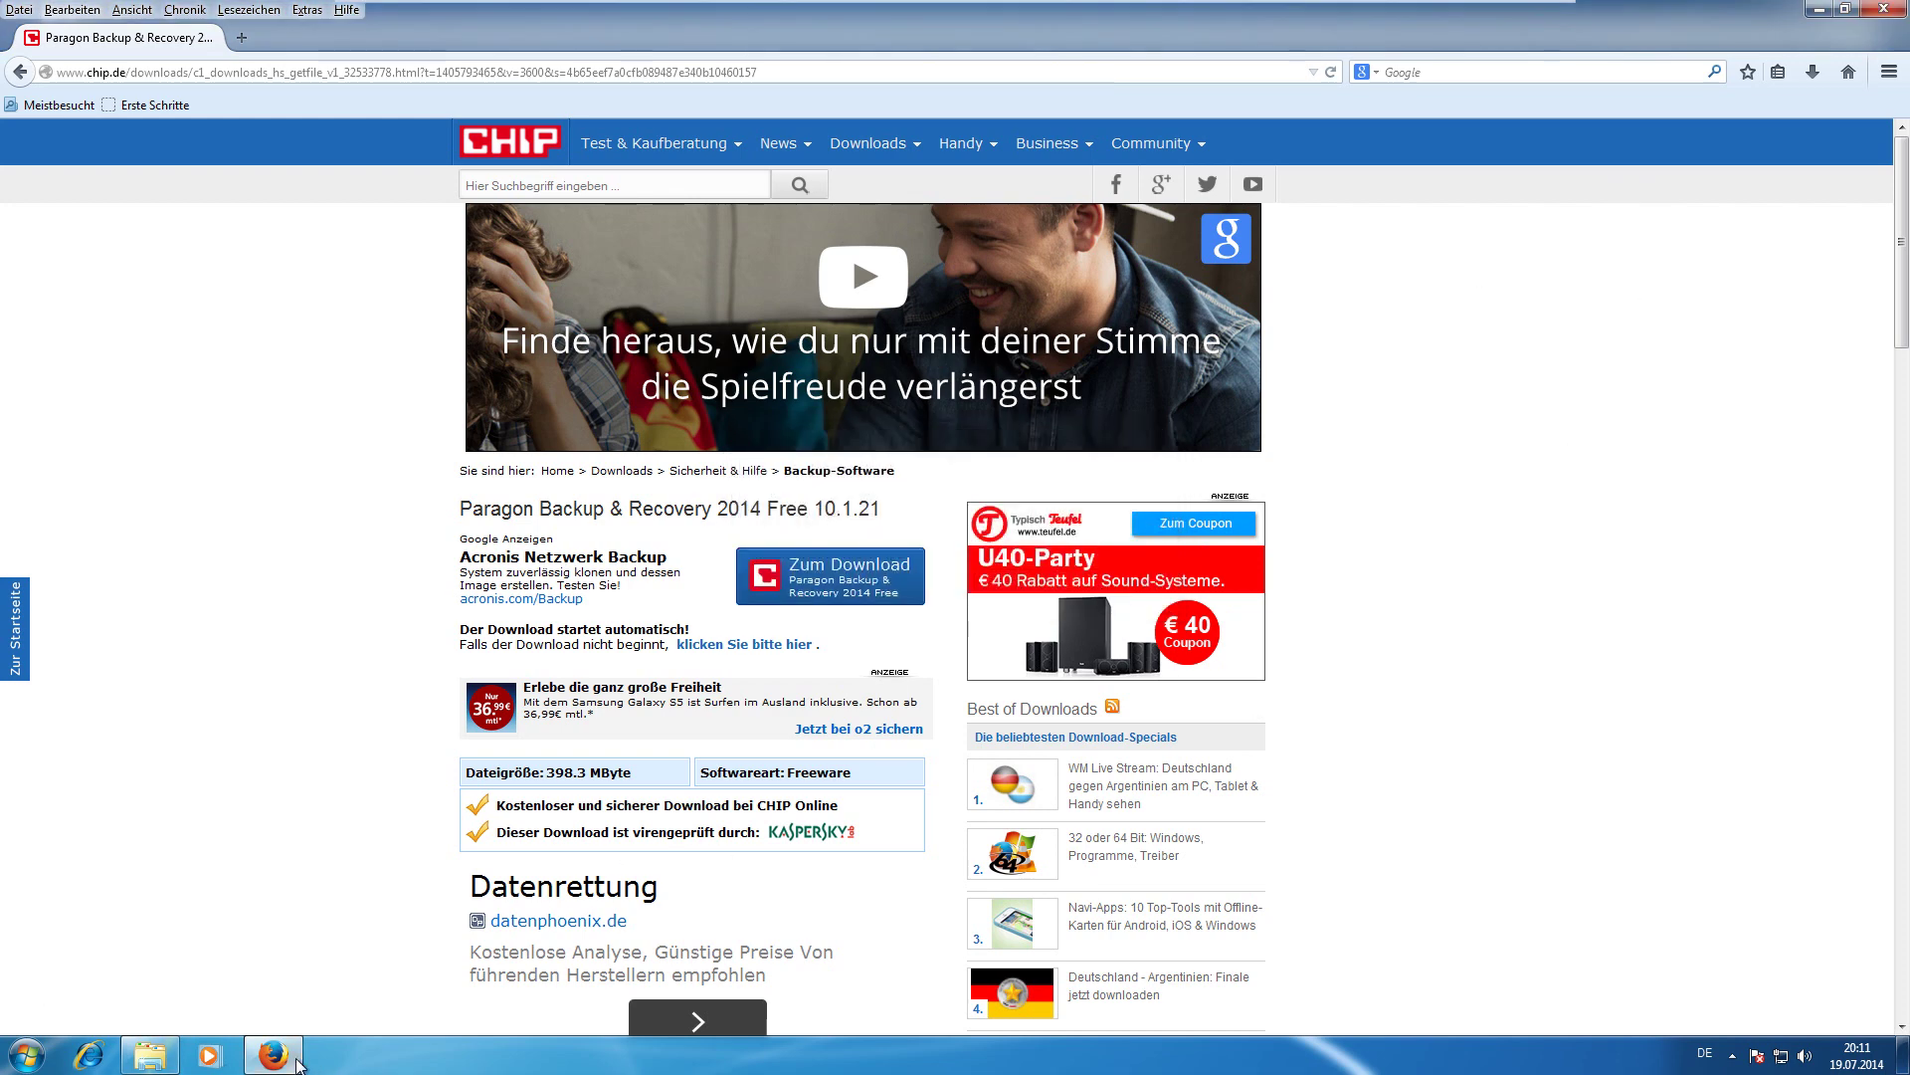
{"action": "left_click", "coordinate": [259, 1065]}
Run br2014Free101 from the Downloads folder, accept the extraction of the setup files and allow the program to make changes.
{"action": "left_click", "coordinate": [150, 1054]}
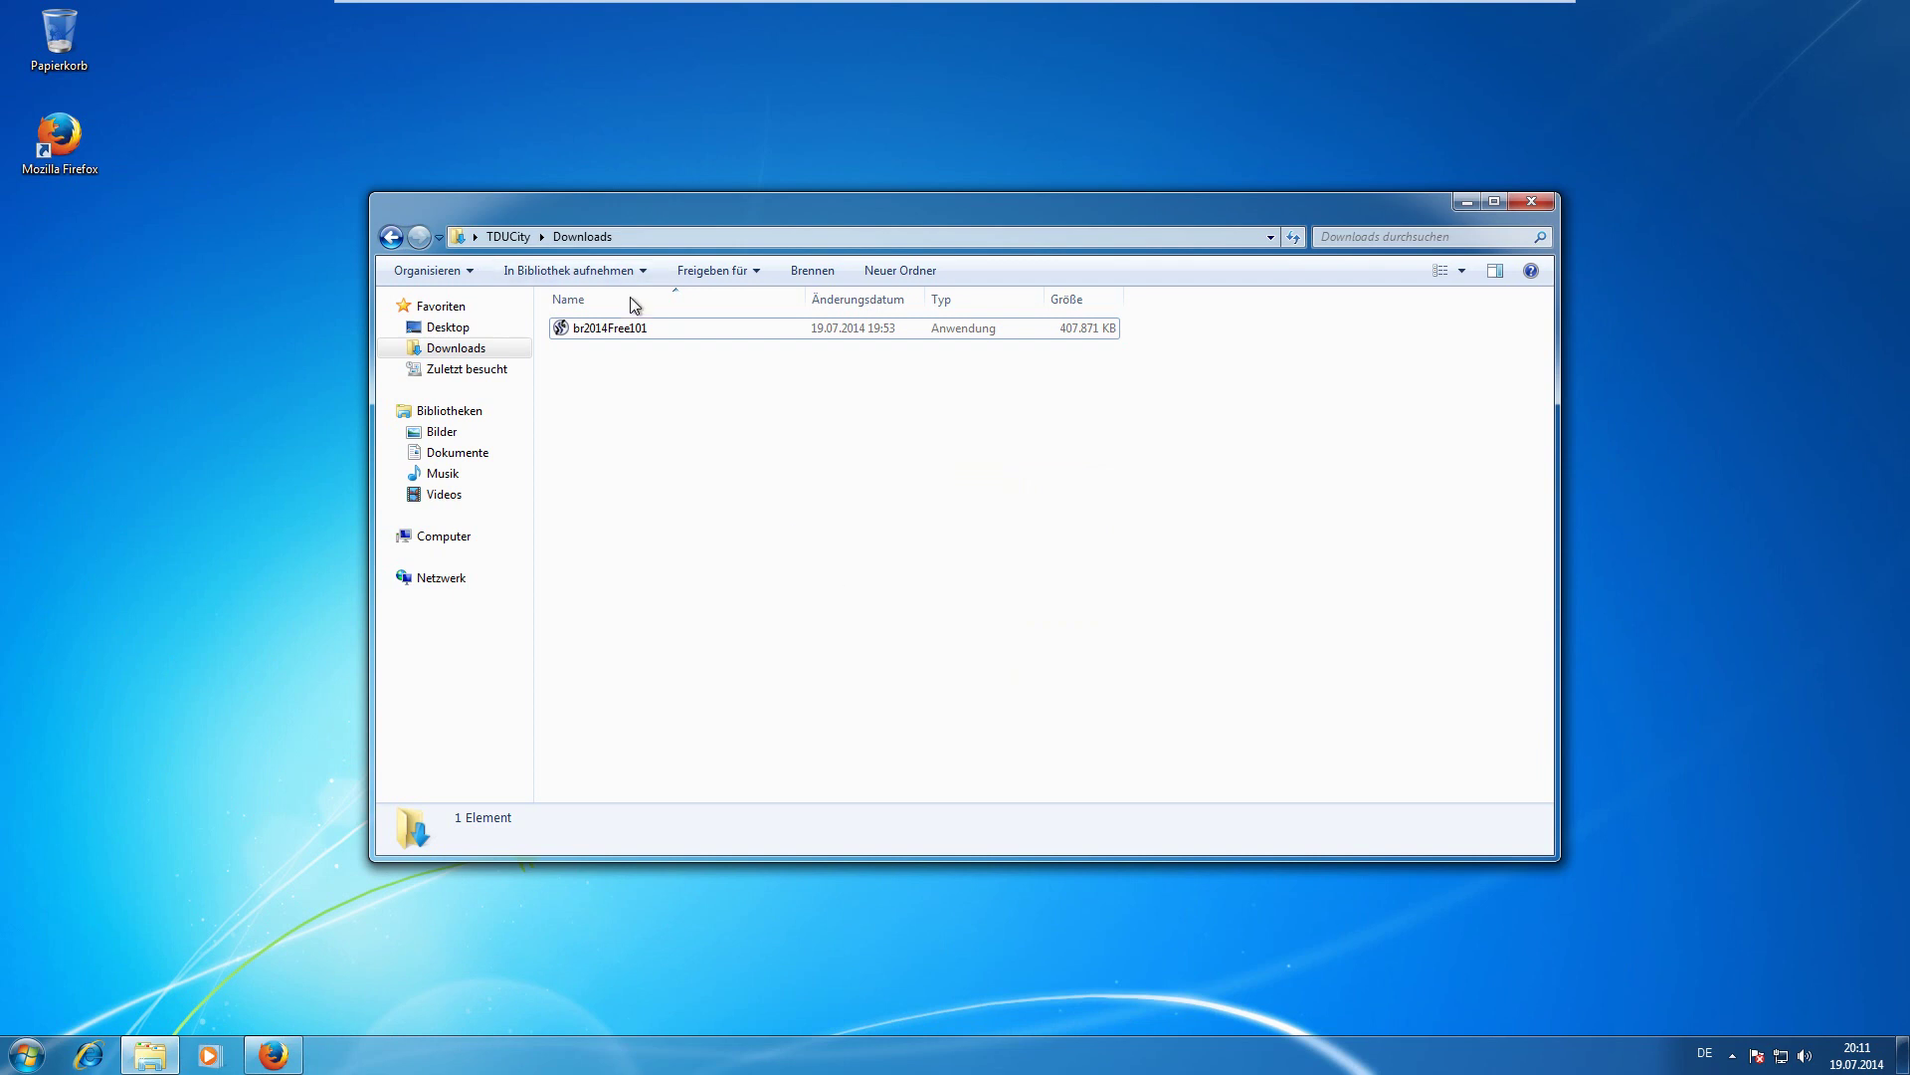
{"action": "double_click", "coordinate": [635, 328]}
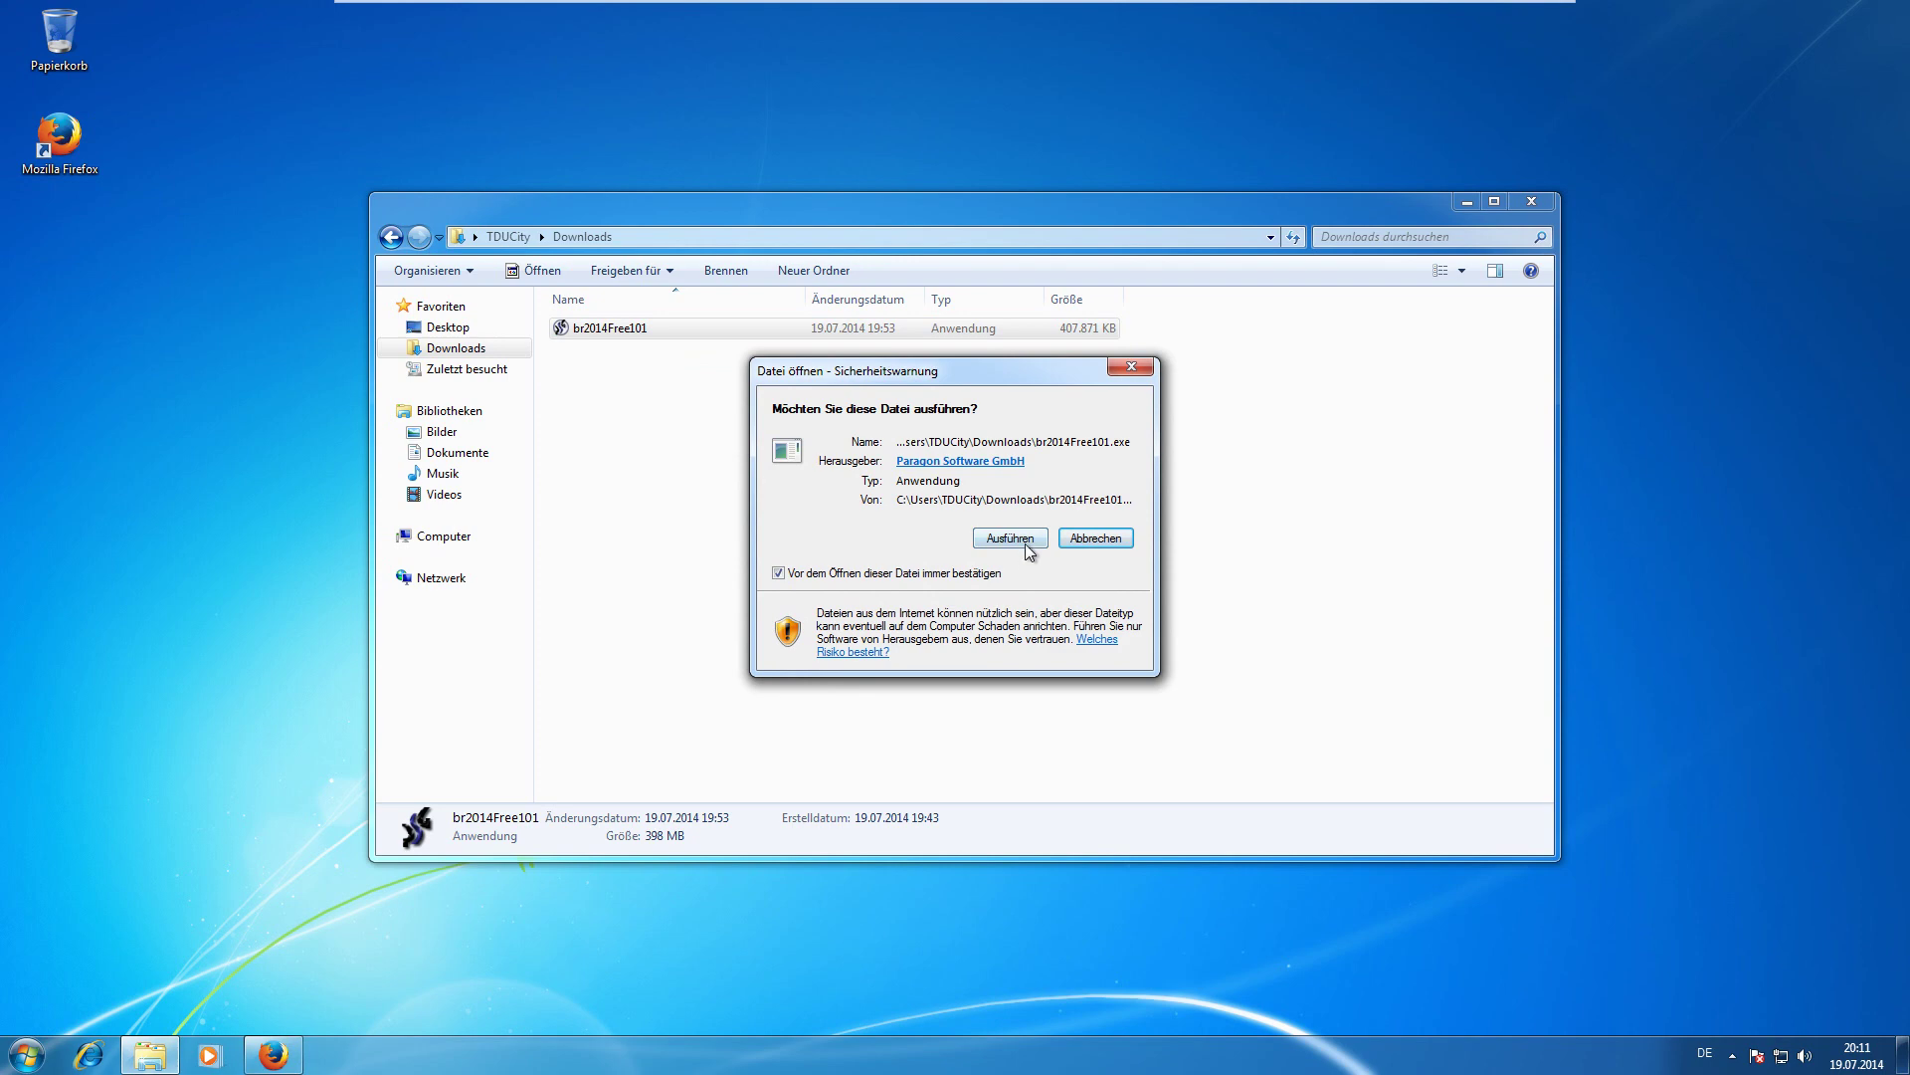
{"action": "left_click", "coordinate": [1025, 543]}
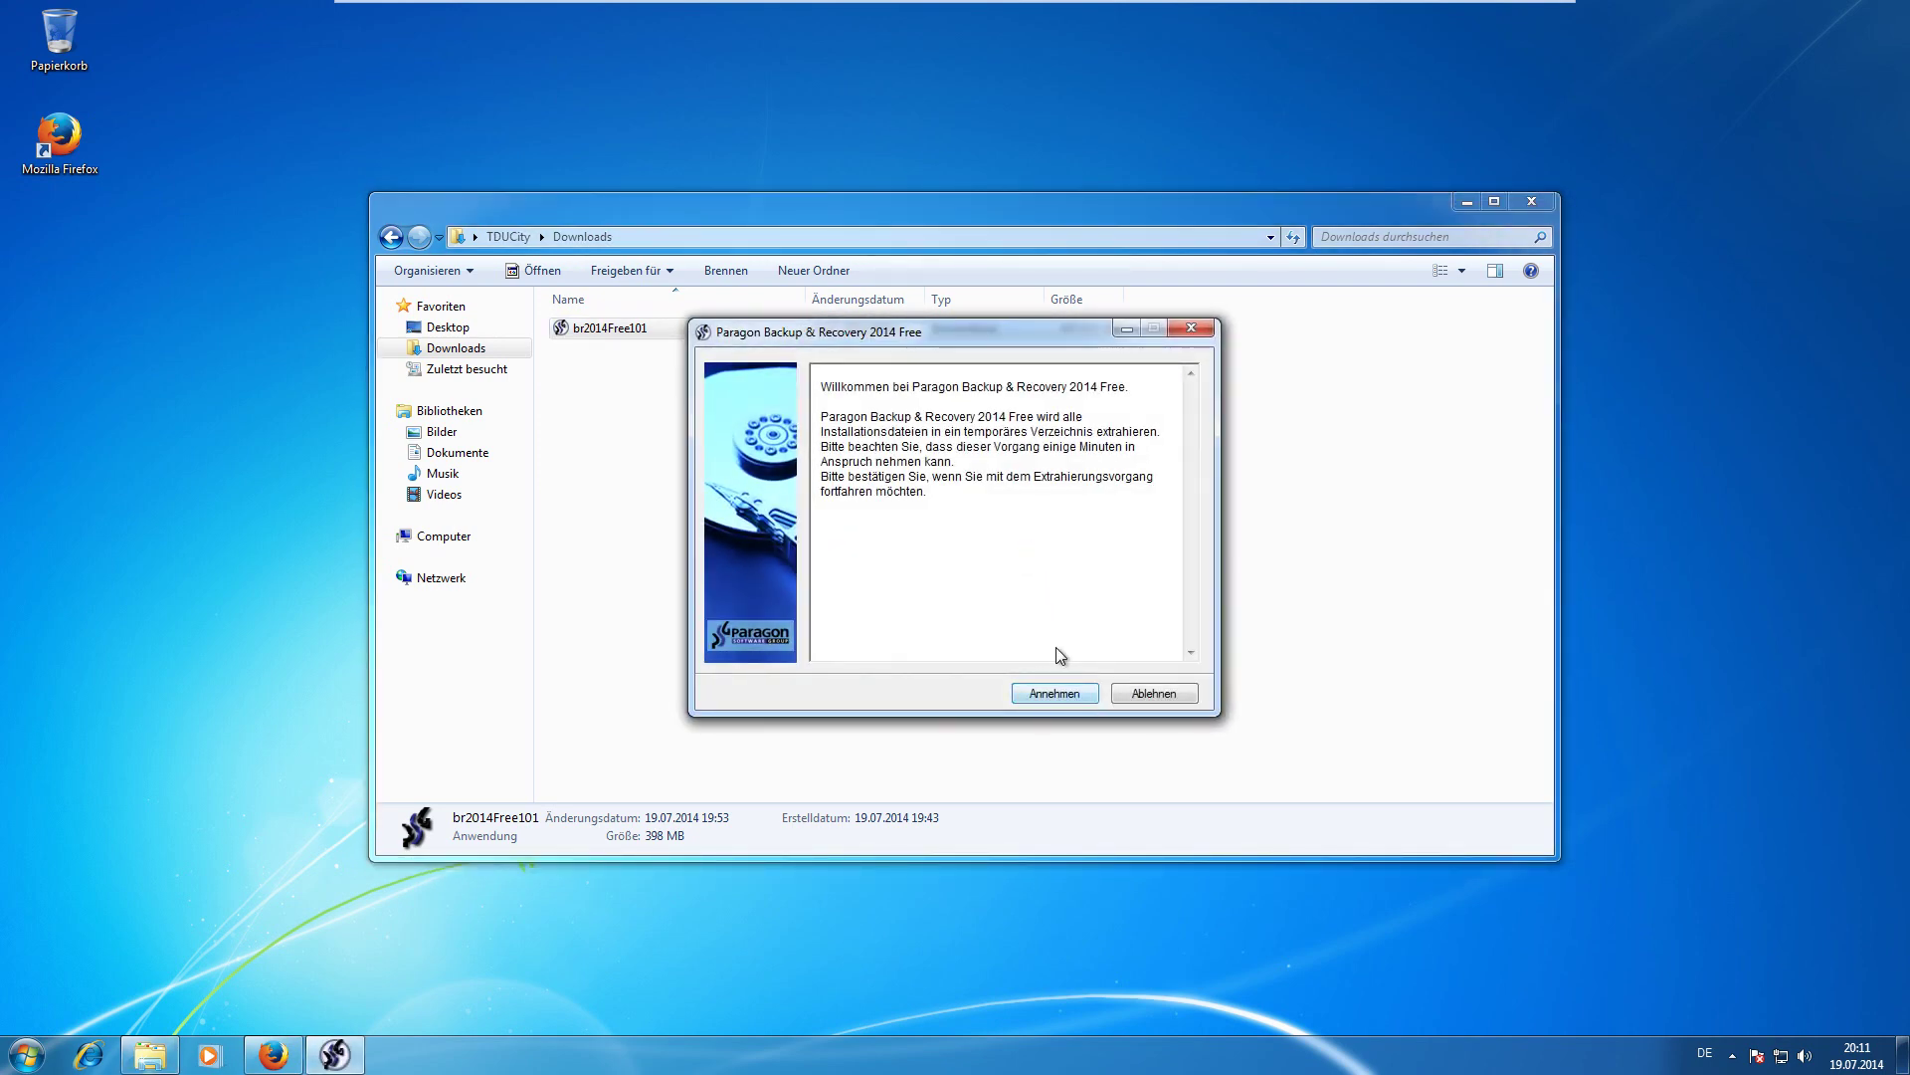
{"action": "left_click", "coordinate": [1072, 695]}
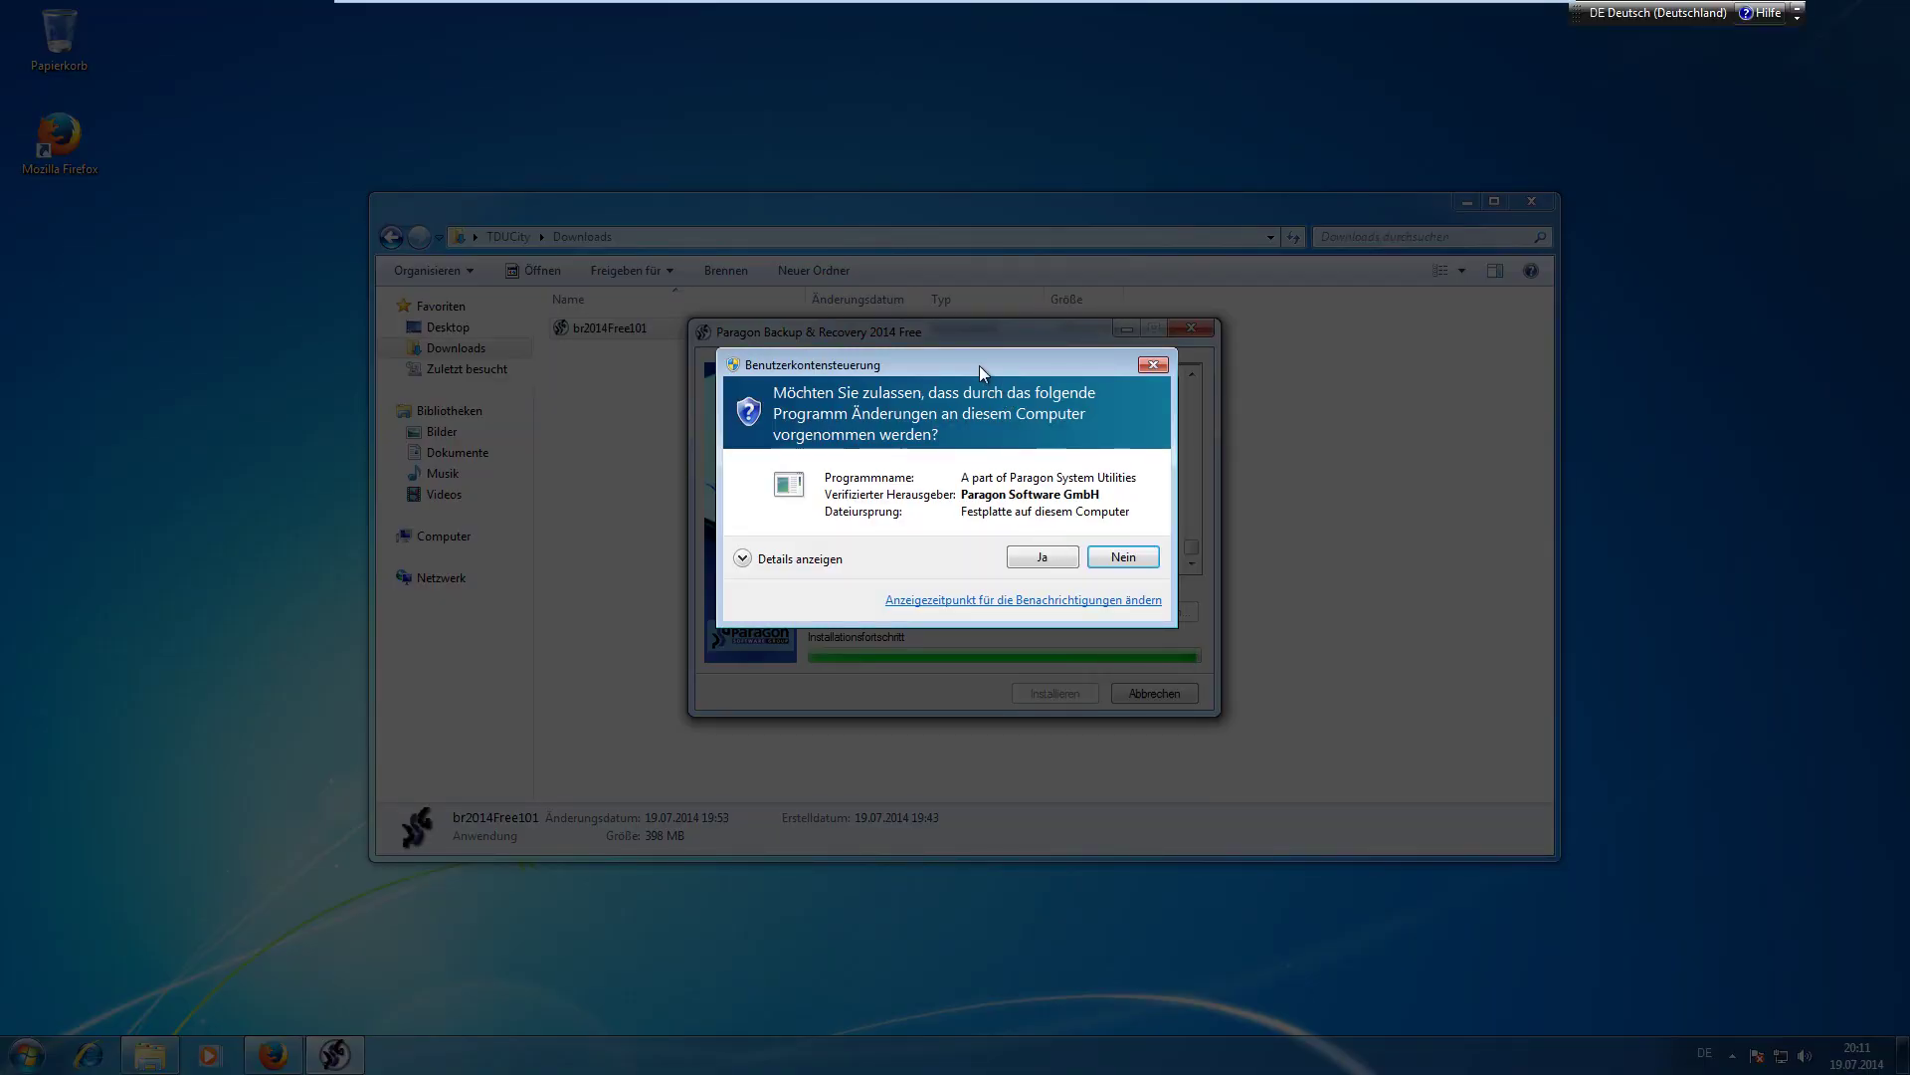
{"action": "left_click", "coordinate": [1054, 552]}
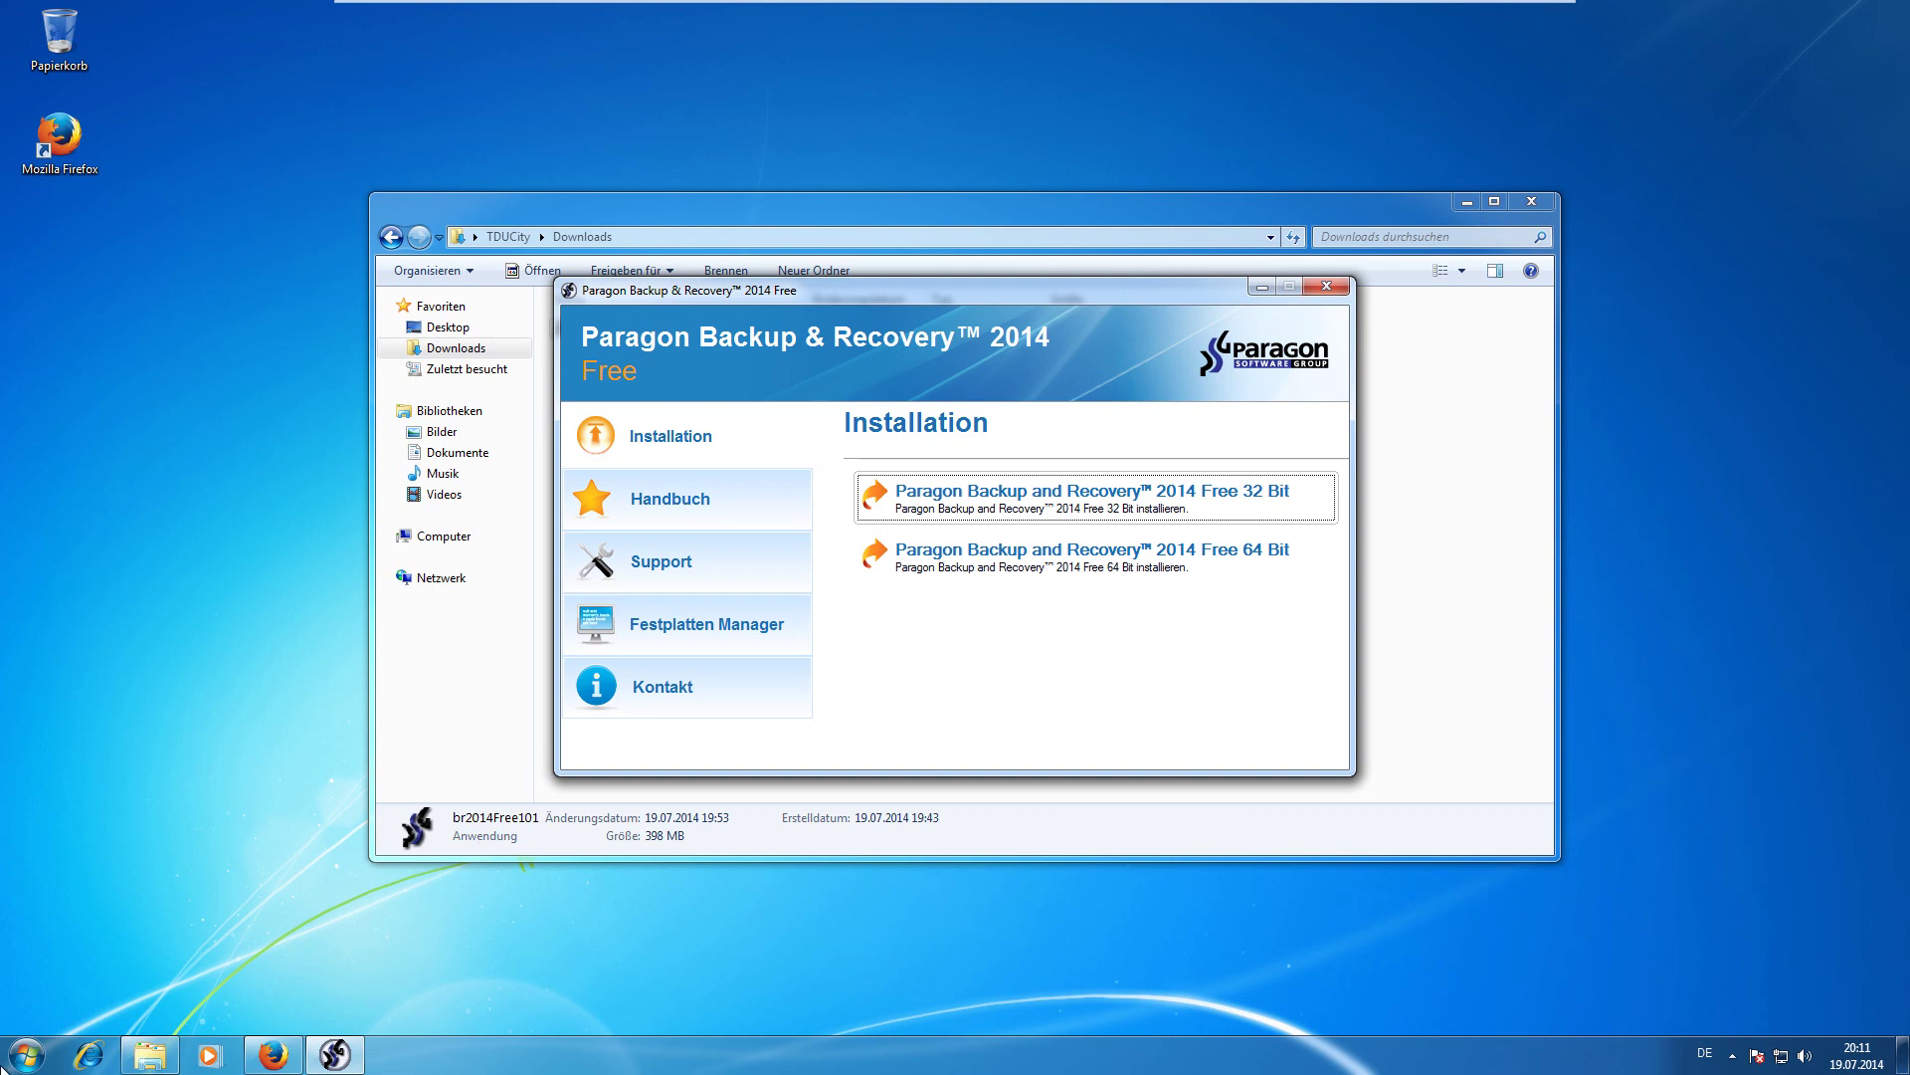
Check the Windows system type in the computer's properties and start the 64 Bit installation of Paragon Backup and Recovery 2014 Free.
{"action": "left_click", "coordinate": [26, 1055]}
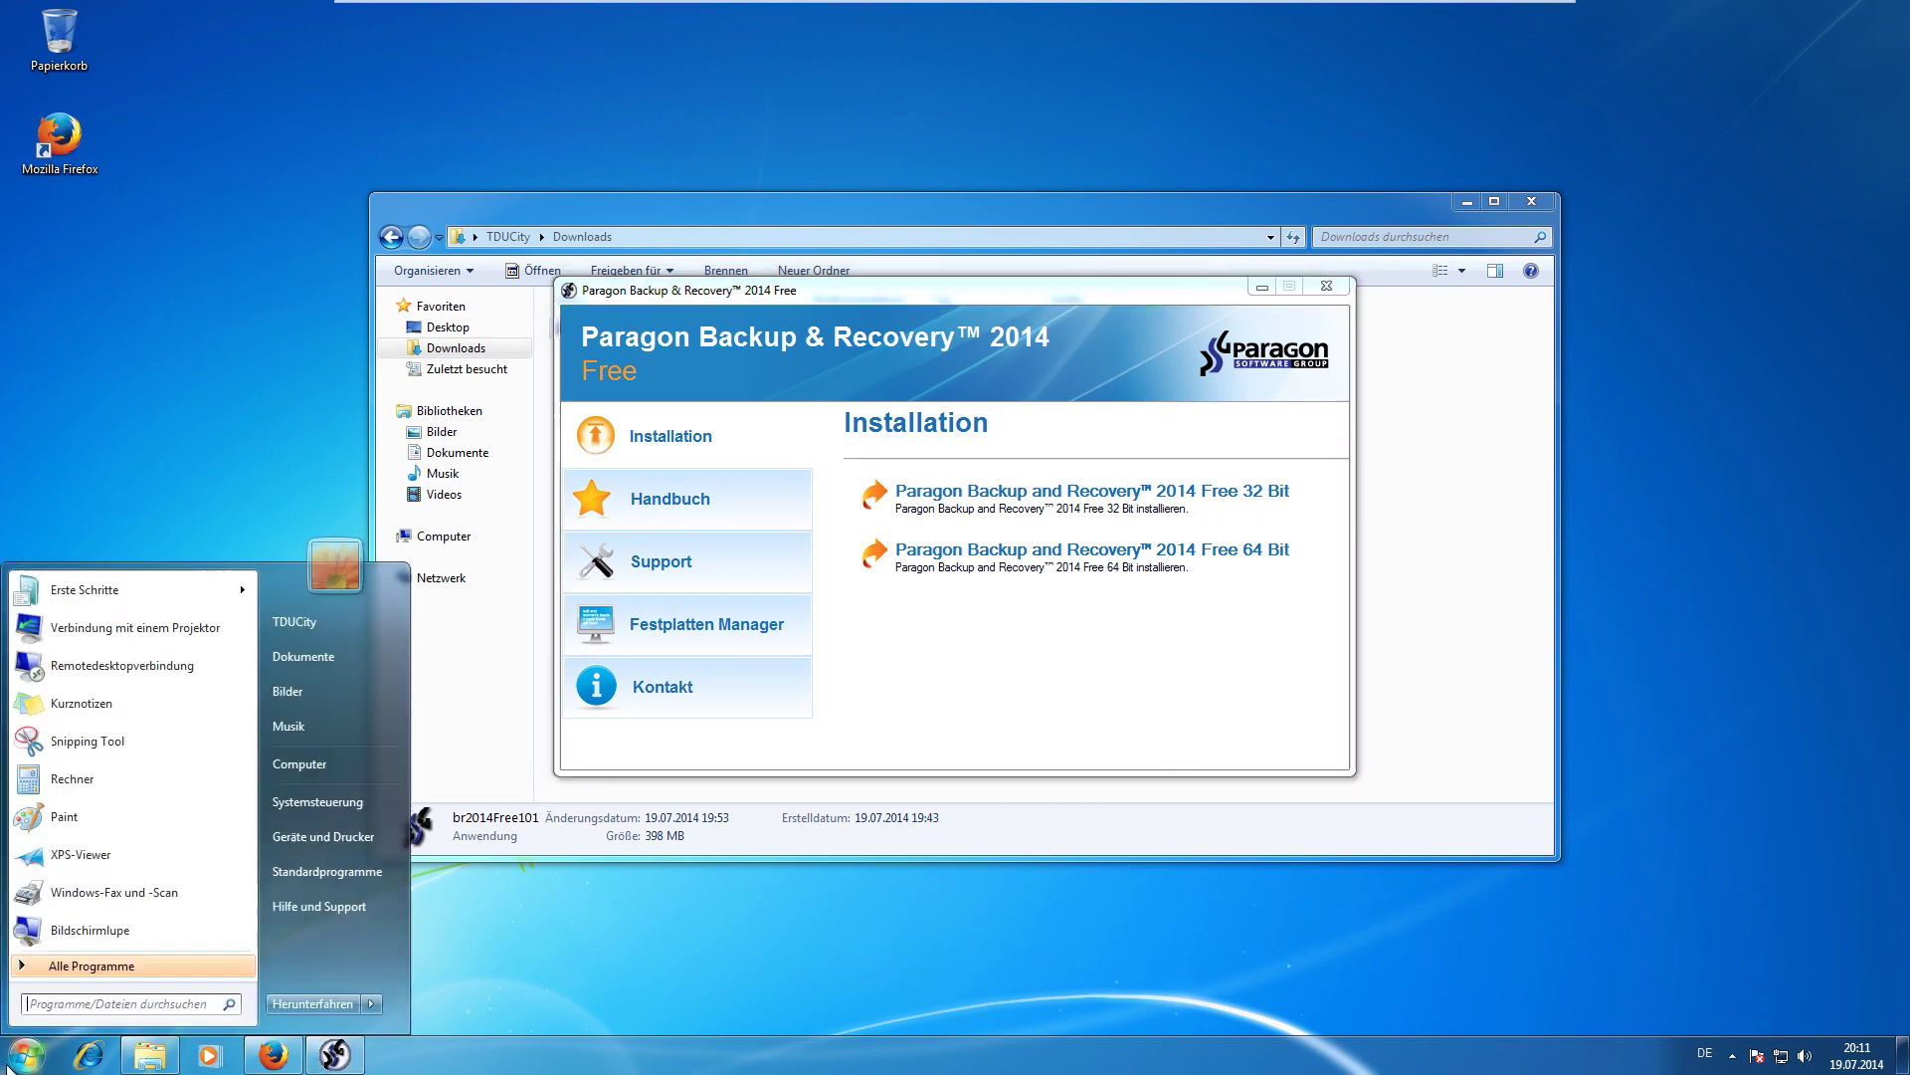
{"action": "right_click", "coordinate": [348, 762]}
{"action": "left_click", "coordinate": [492, 927]}
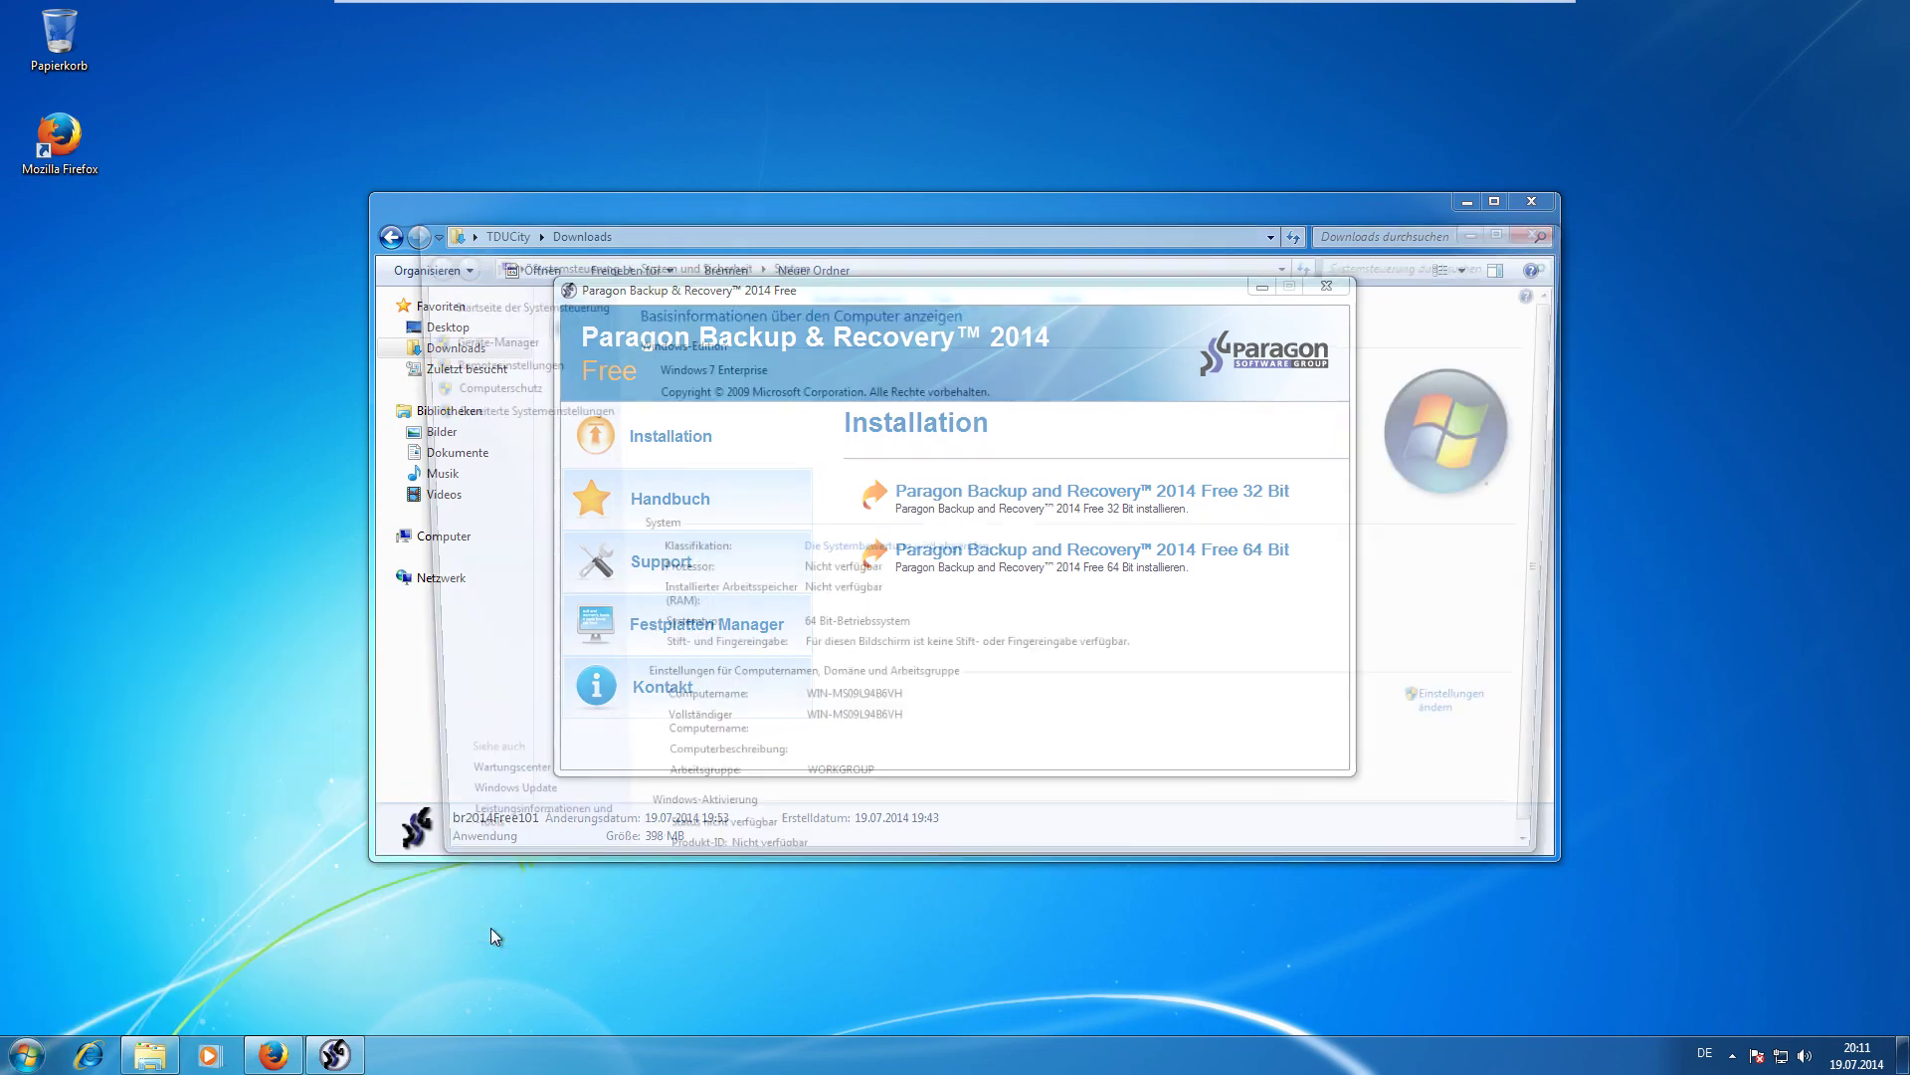
{"action": "scroll", "coordinate": [1105, 687], "scroll_direction": "down", "scroll_amount": 1}
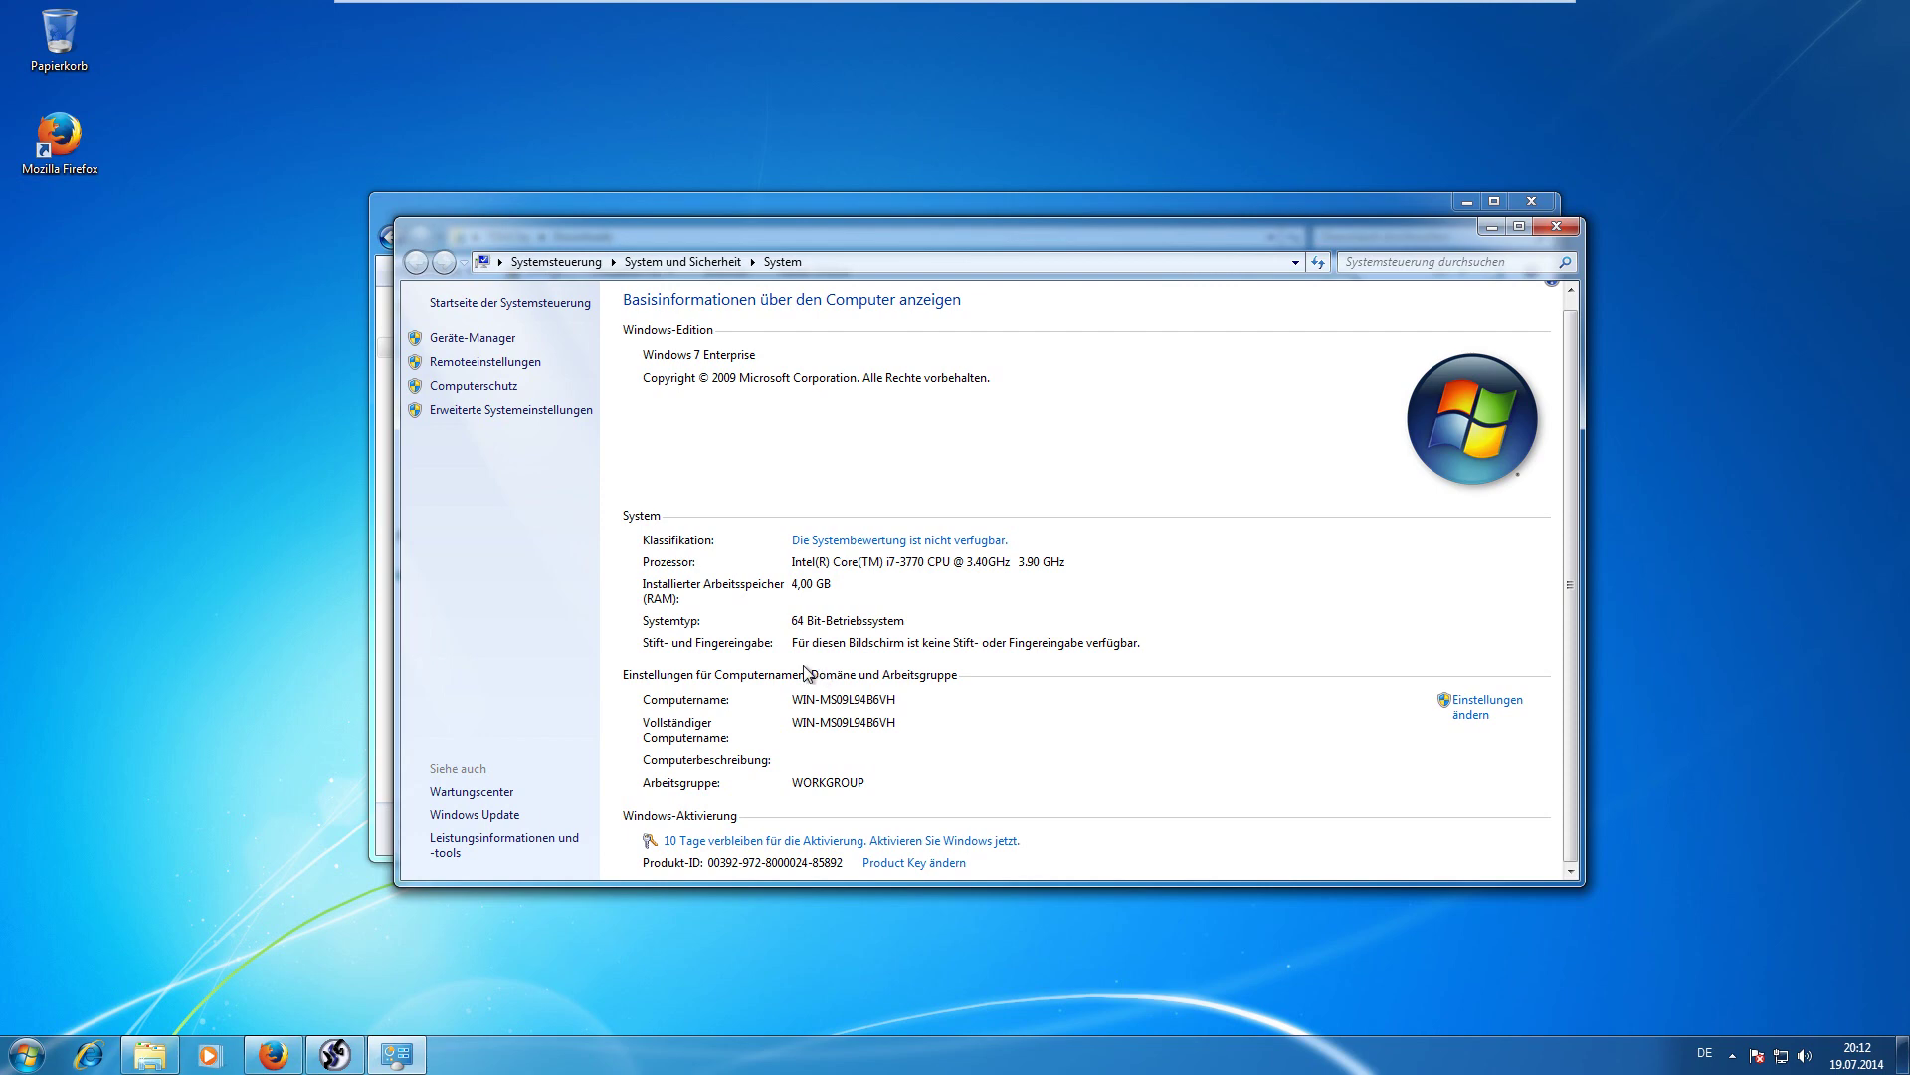
{"action": "left_click", "coordinate": [1552, 227]}
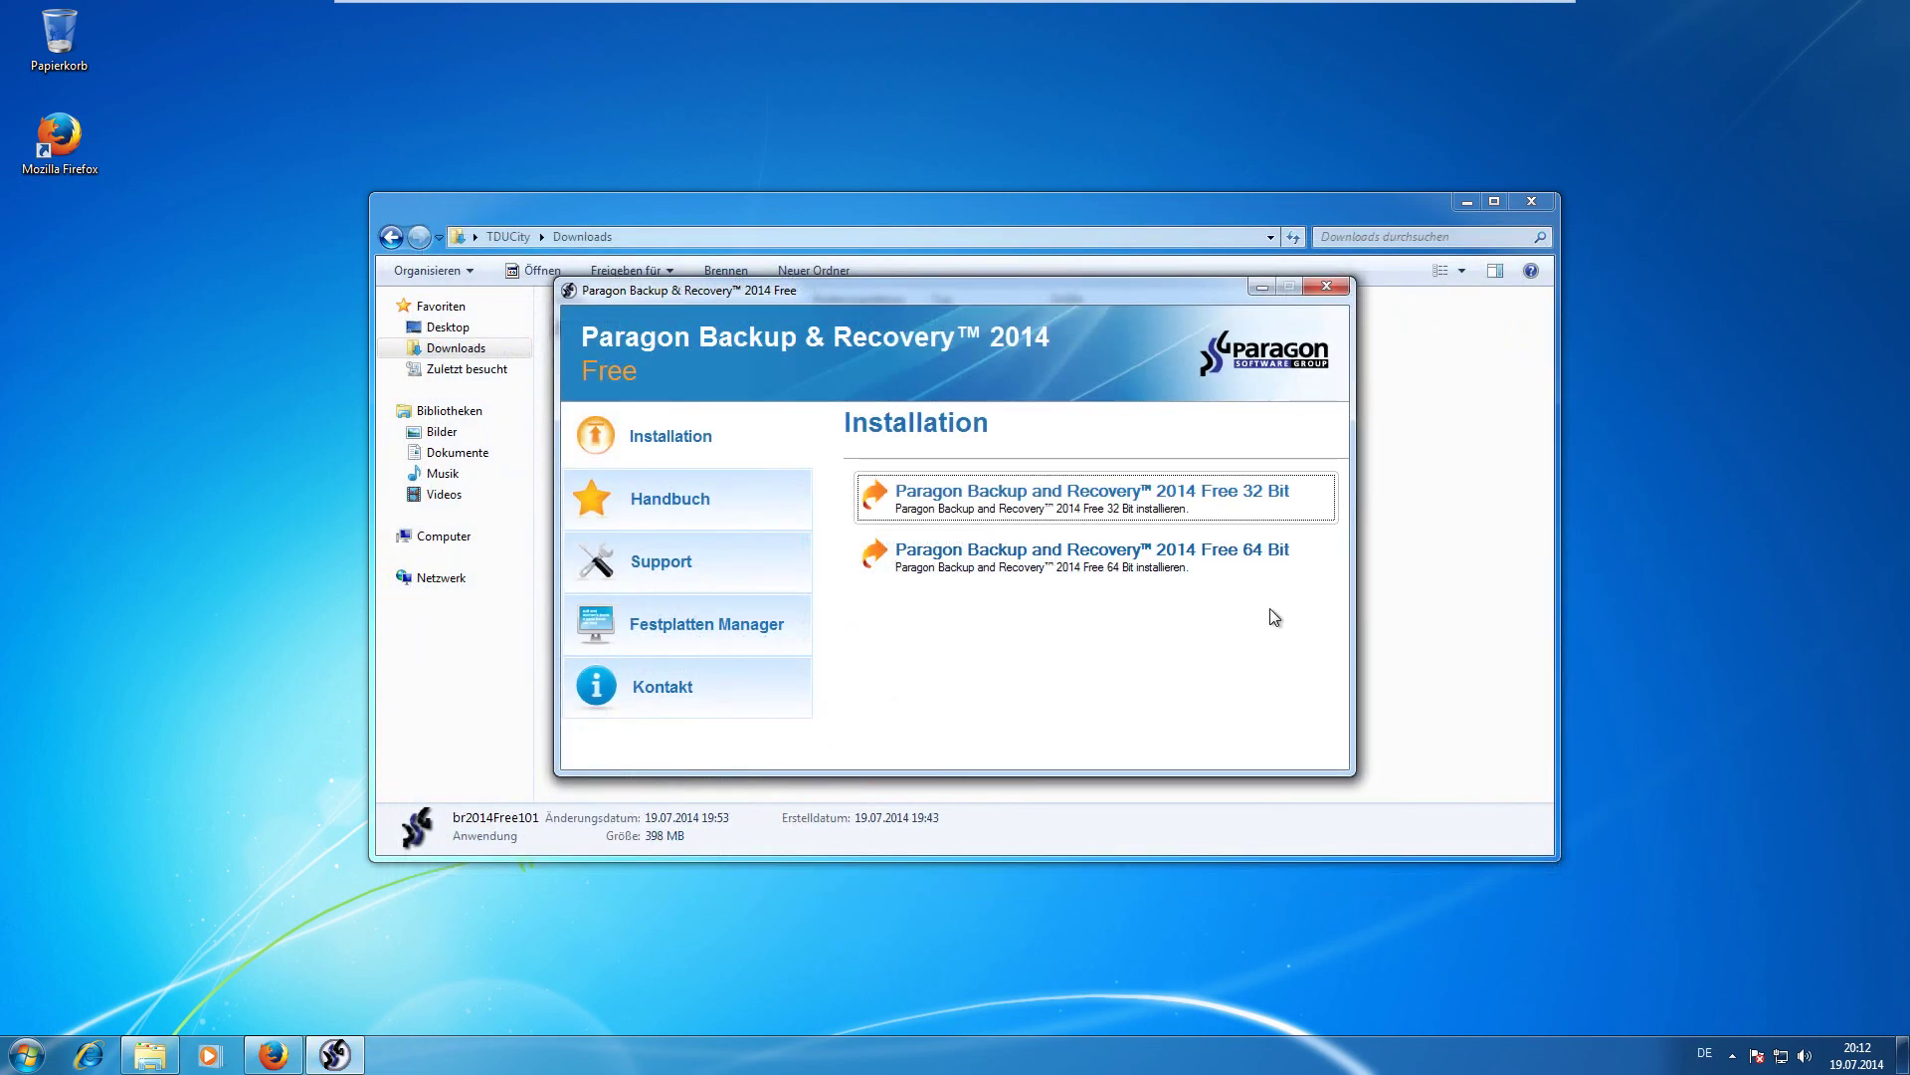
{"action": "left_click", "coordinate": [1214, 555]}
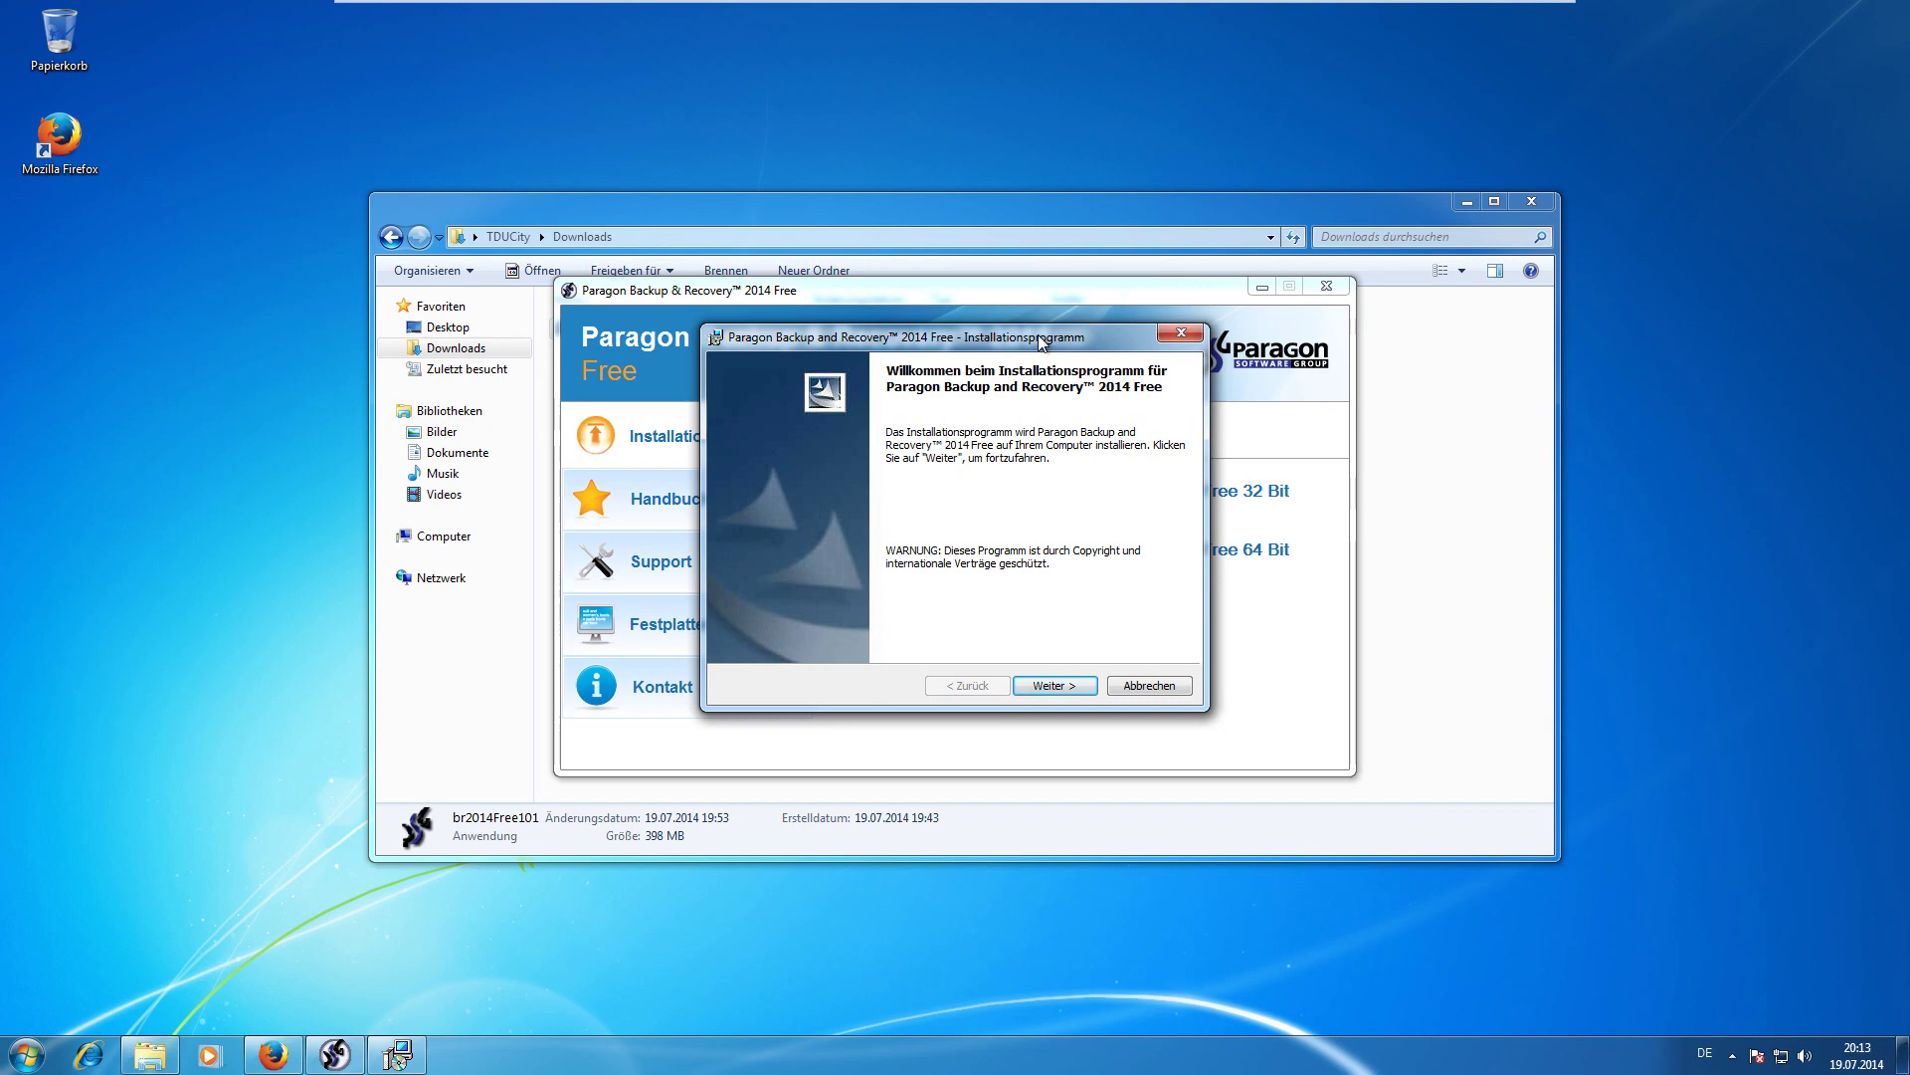
Review the list of programs installed on the computer and close it.
{"action": "left_click", "coordinate": [27, 1054]}
{"action": "left_click", "coordinate": [344, 803]}
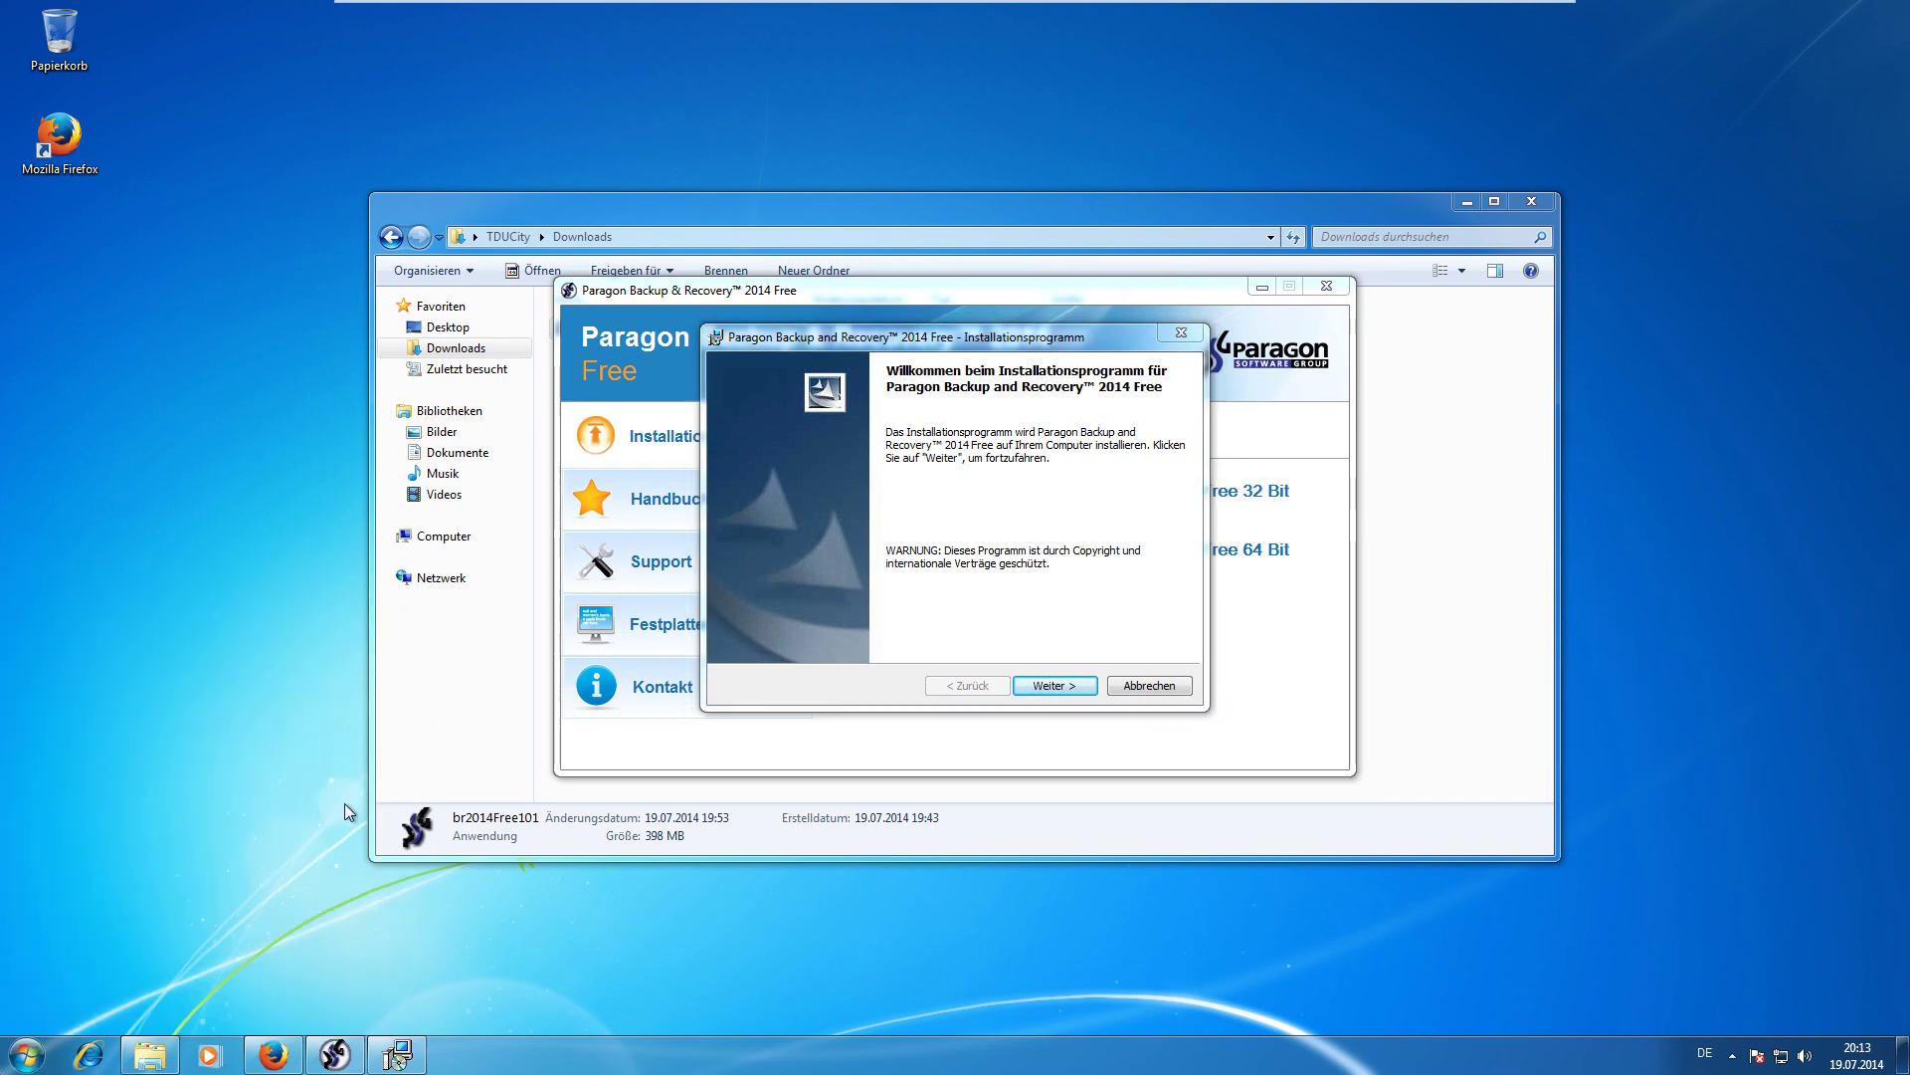
{"action": "left_click", "coordinate": [786, 572]}
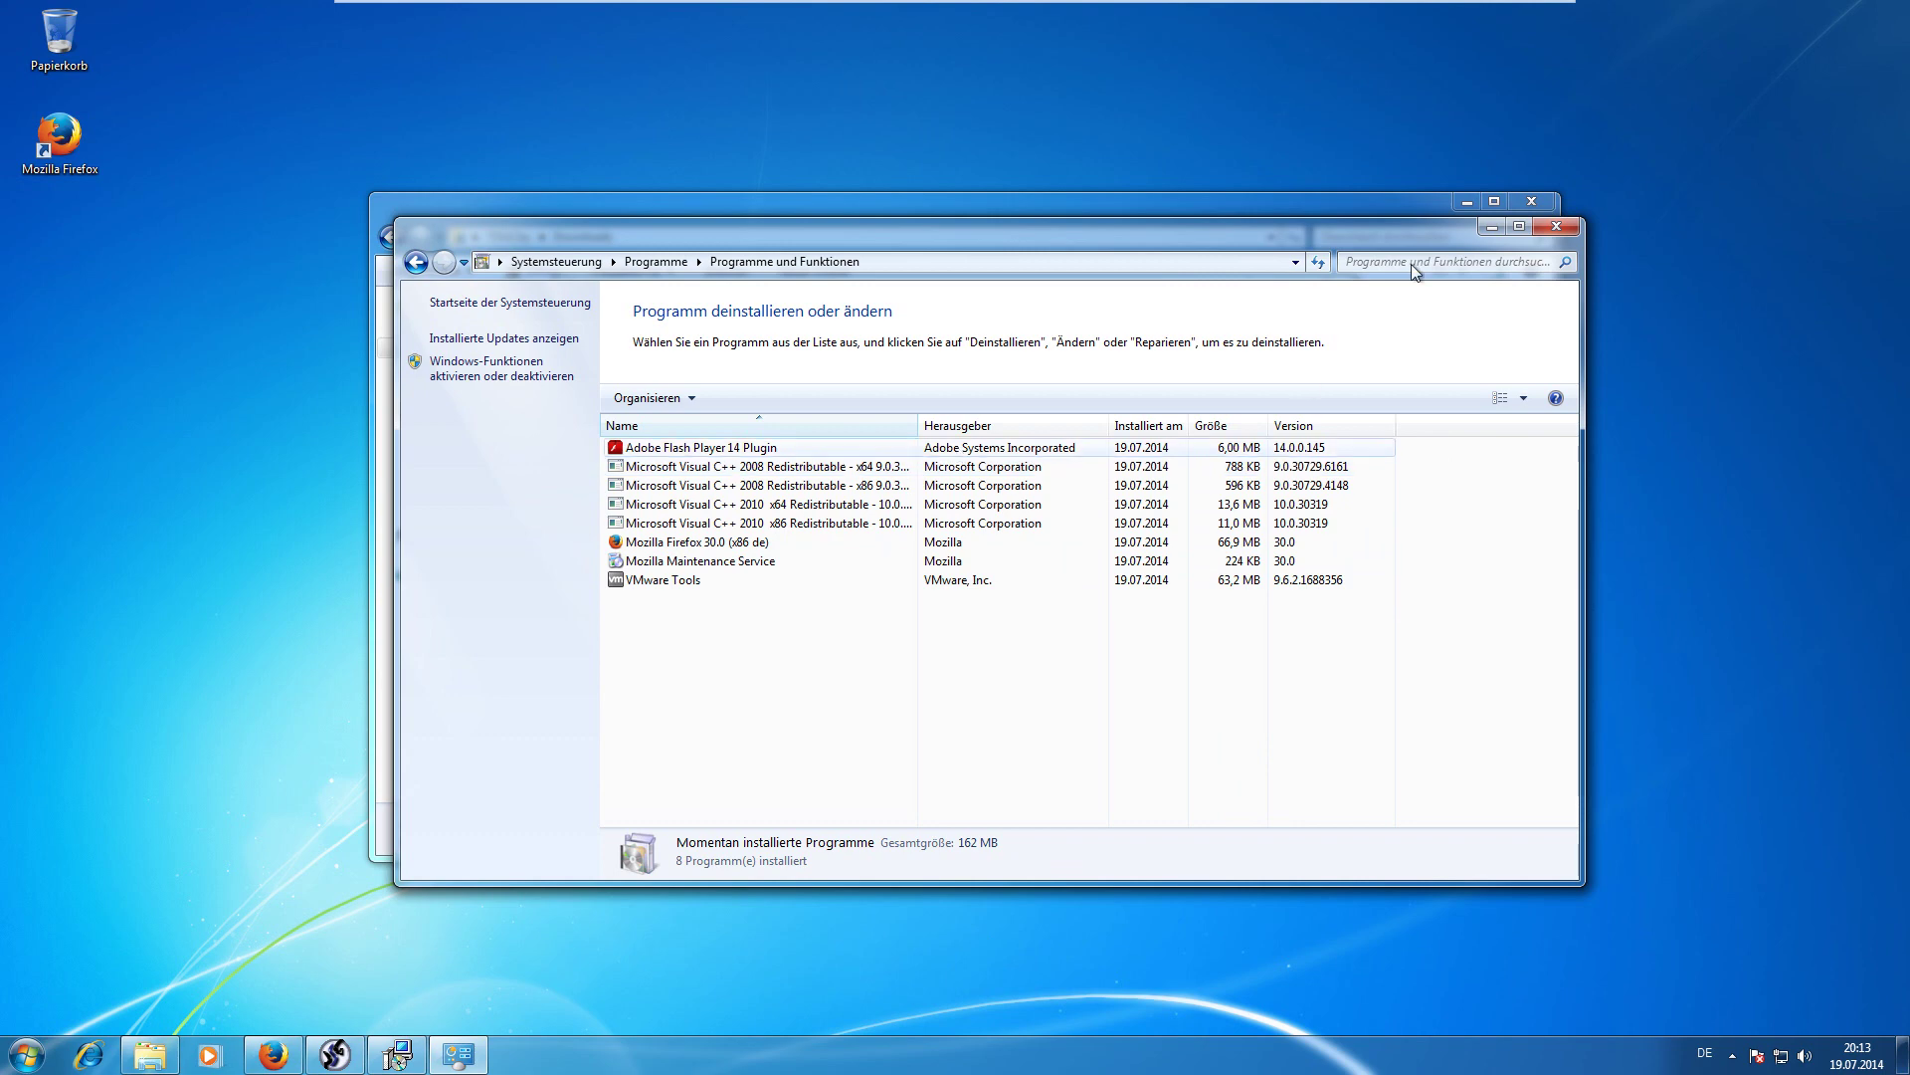
{"action": "left_click", "coordinate": [1558, 226]}
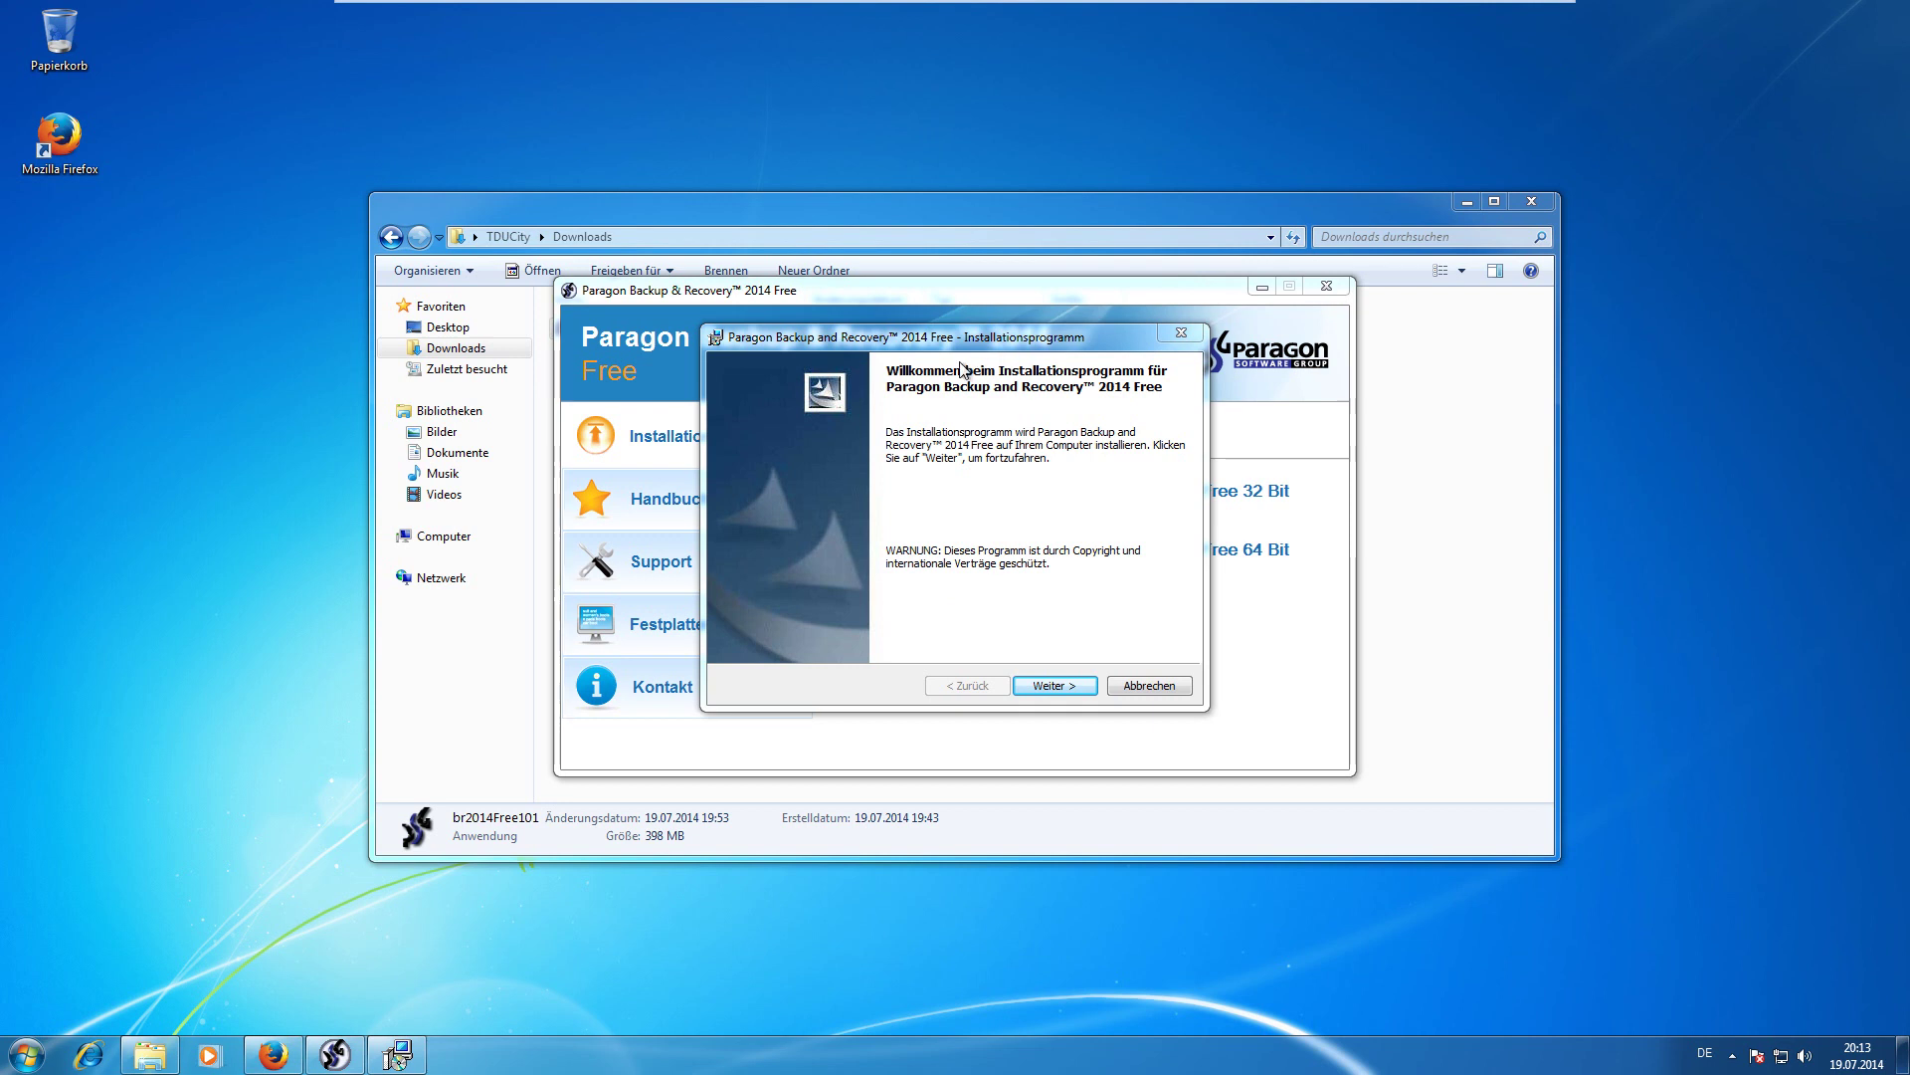
Accept the licence agreement in the setup wizard and keep the default user information with installation for all users.
{"action": "left_click_drag", "start_coordinate": [978, 355], "coordinate": [925, 353]}
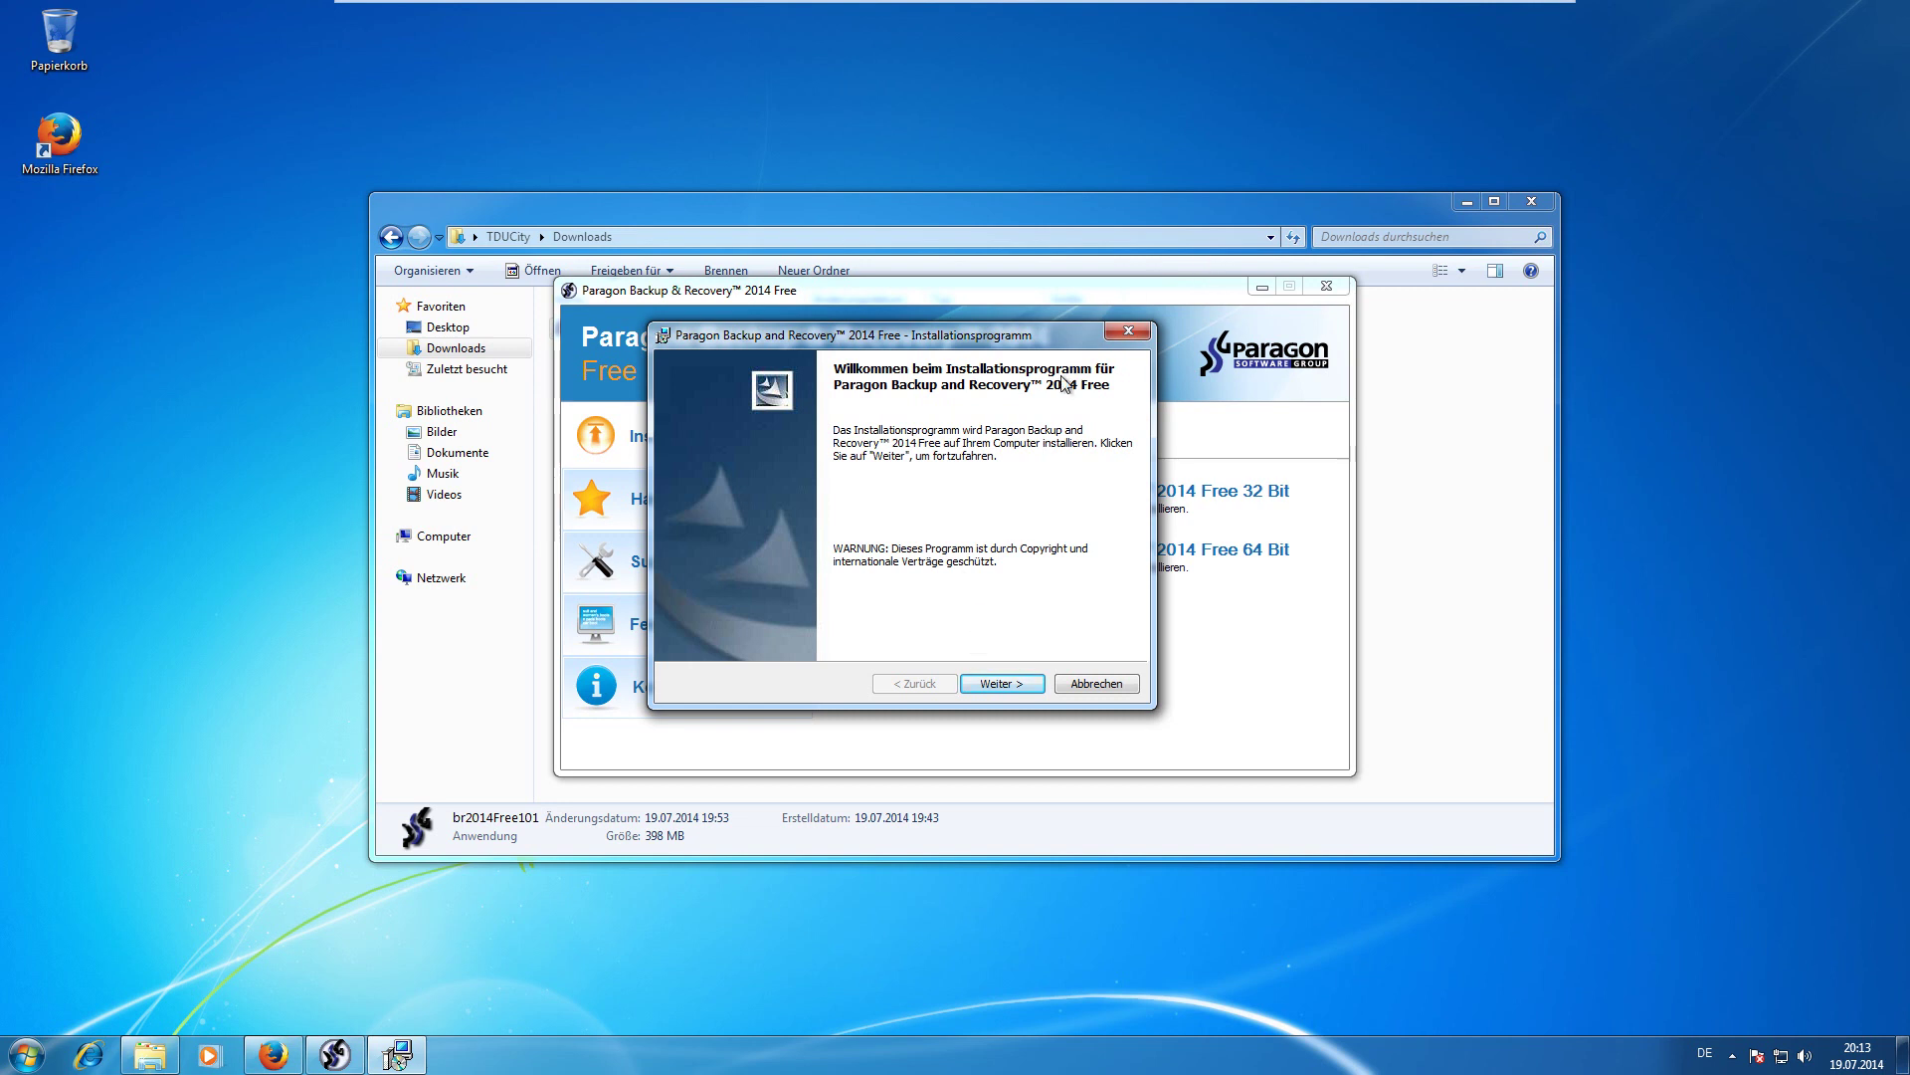
{"action": "left_click", "coordinate": [1005, 684]}
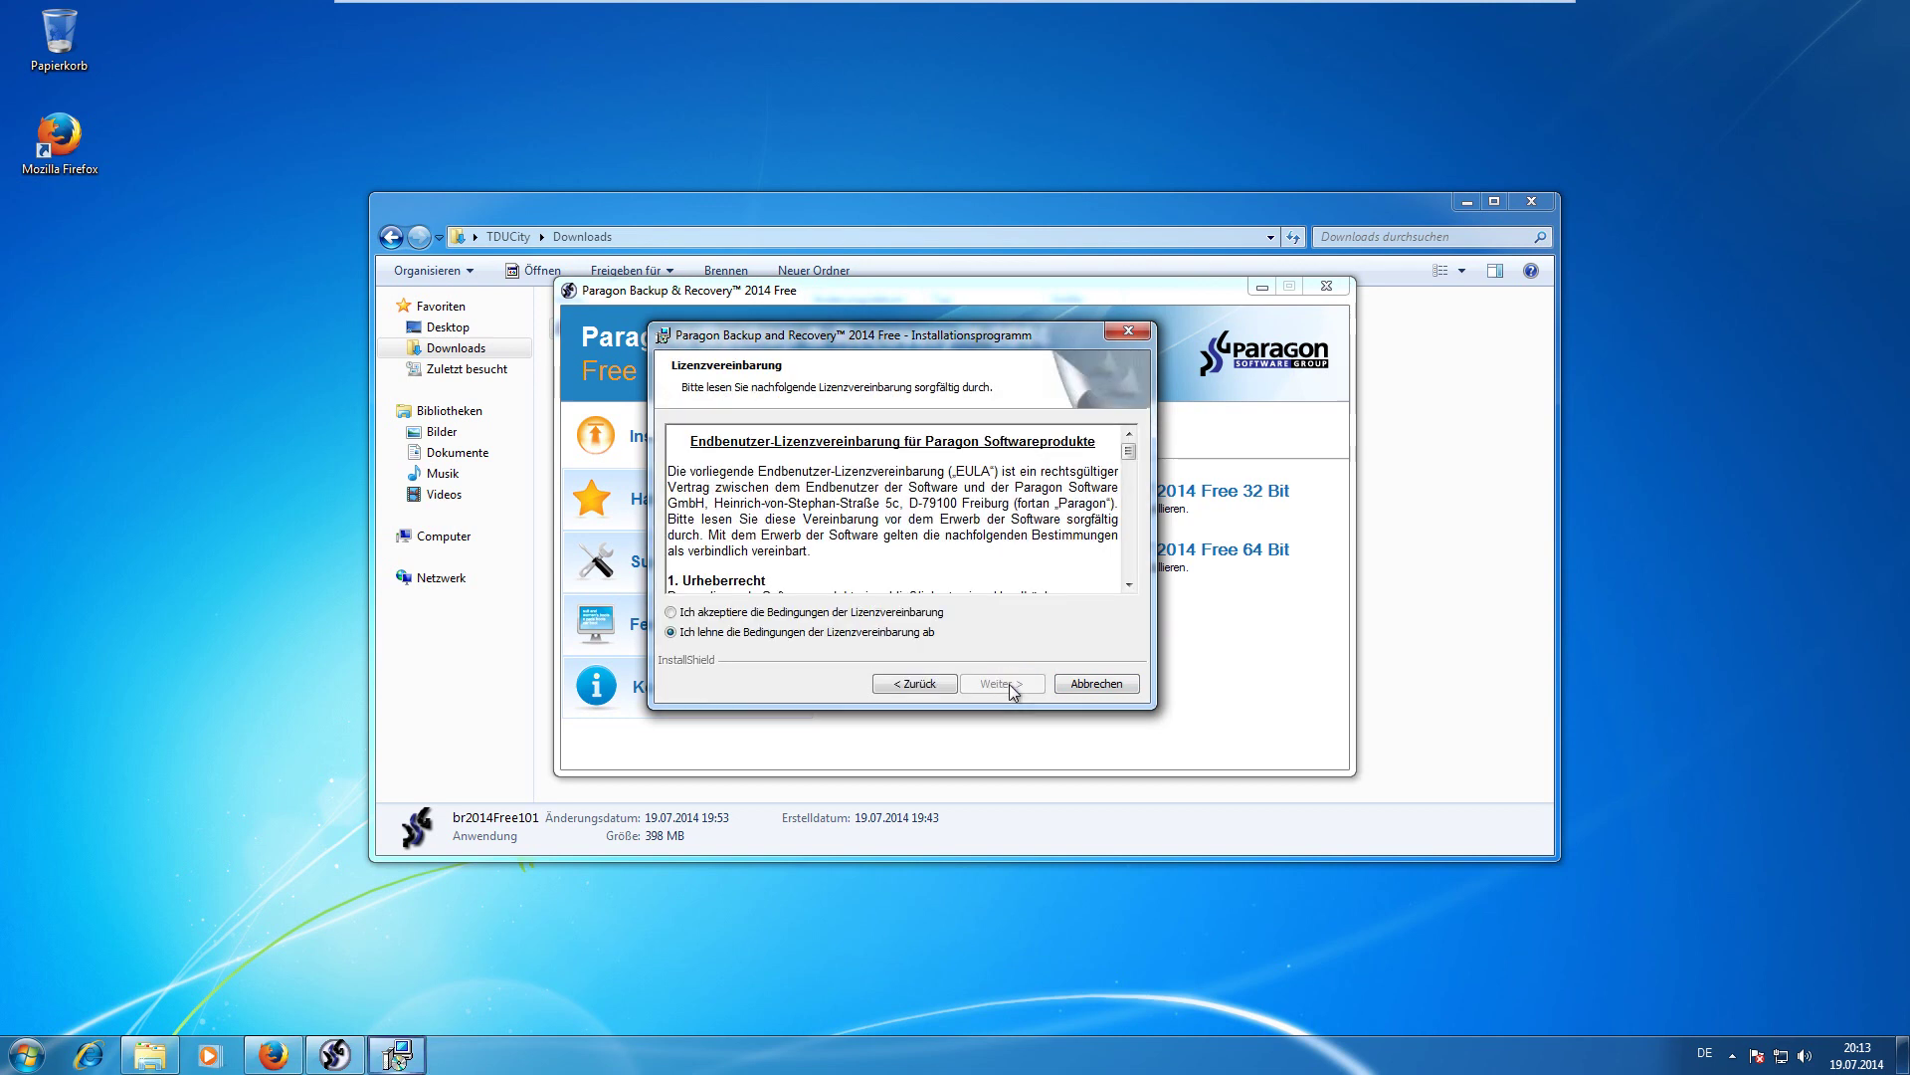
{"action": "left_click", "coordinate": [882, 614]}
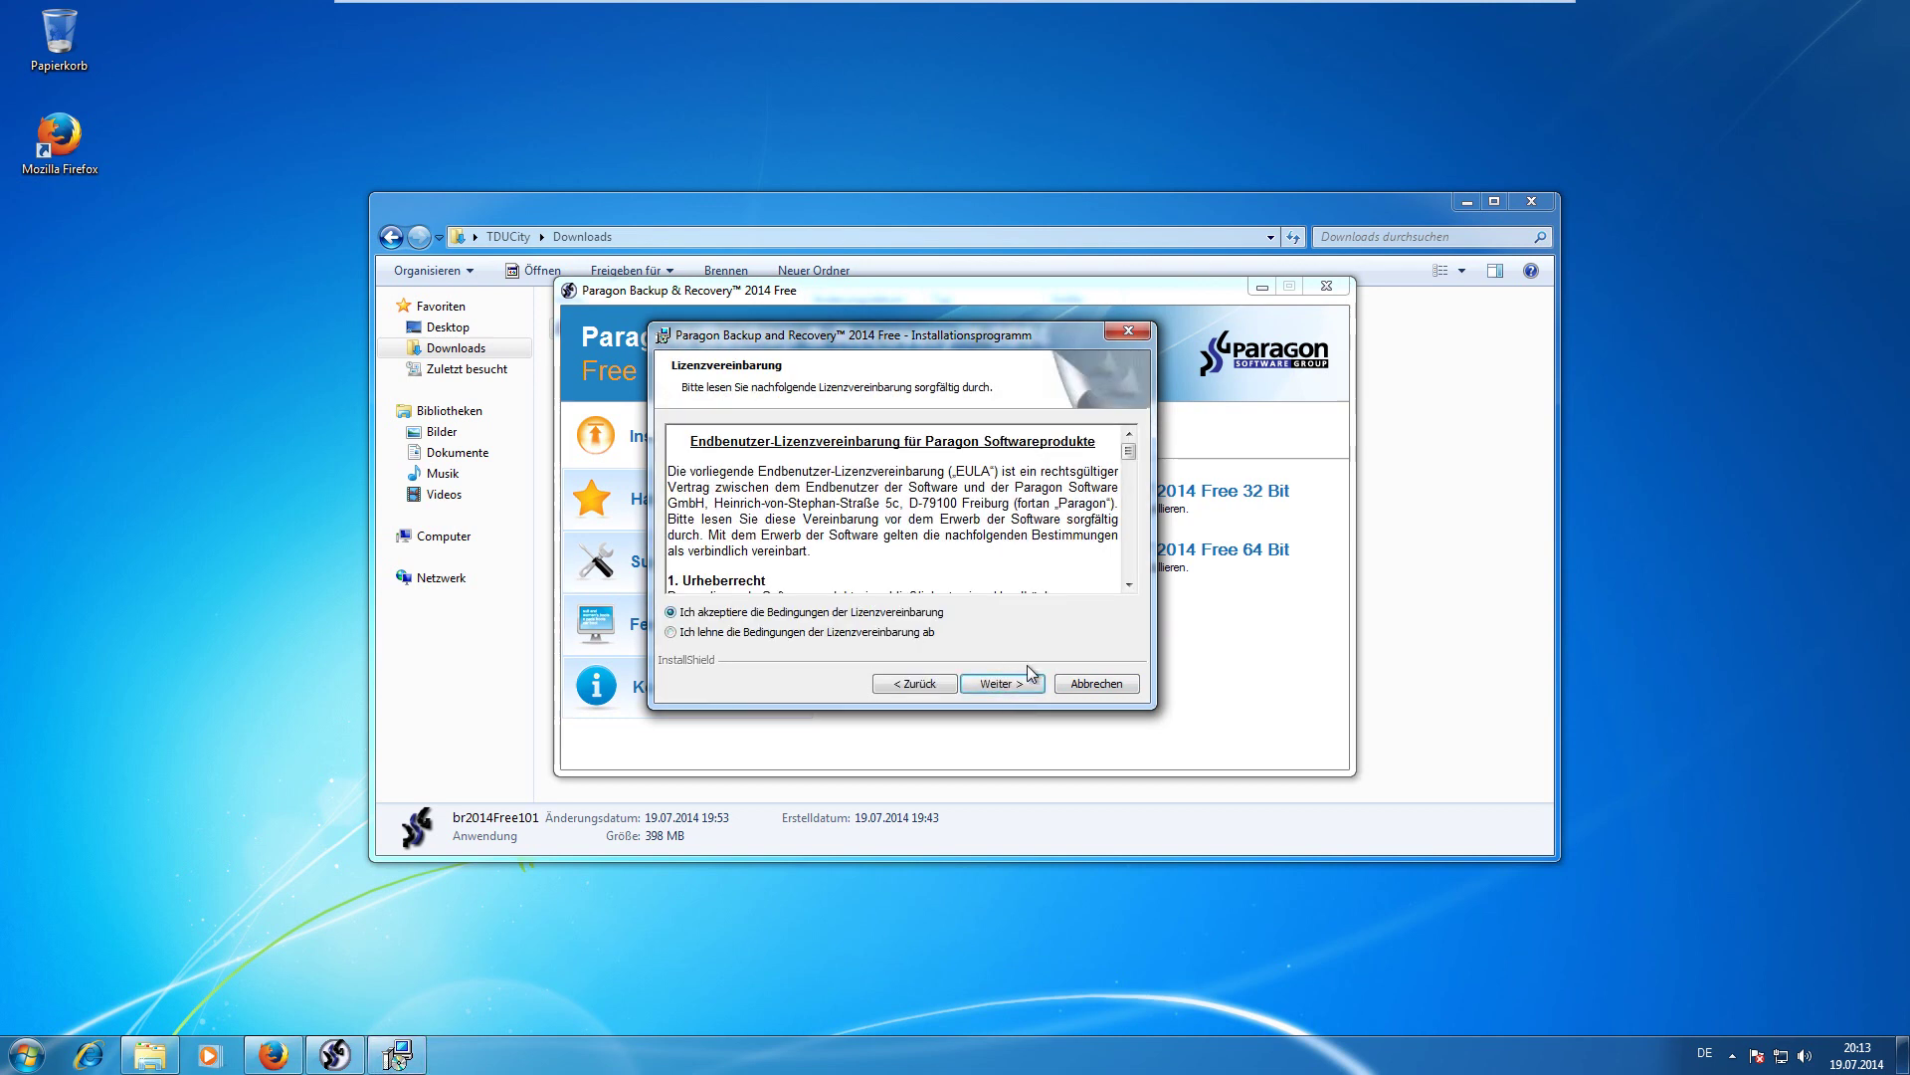
{"action": "left_click", "coordinate": [1032, 685]}
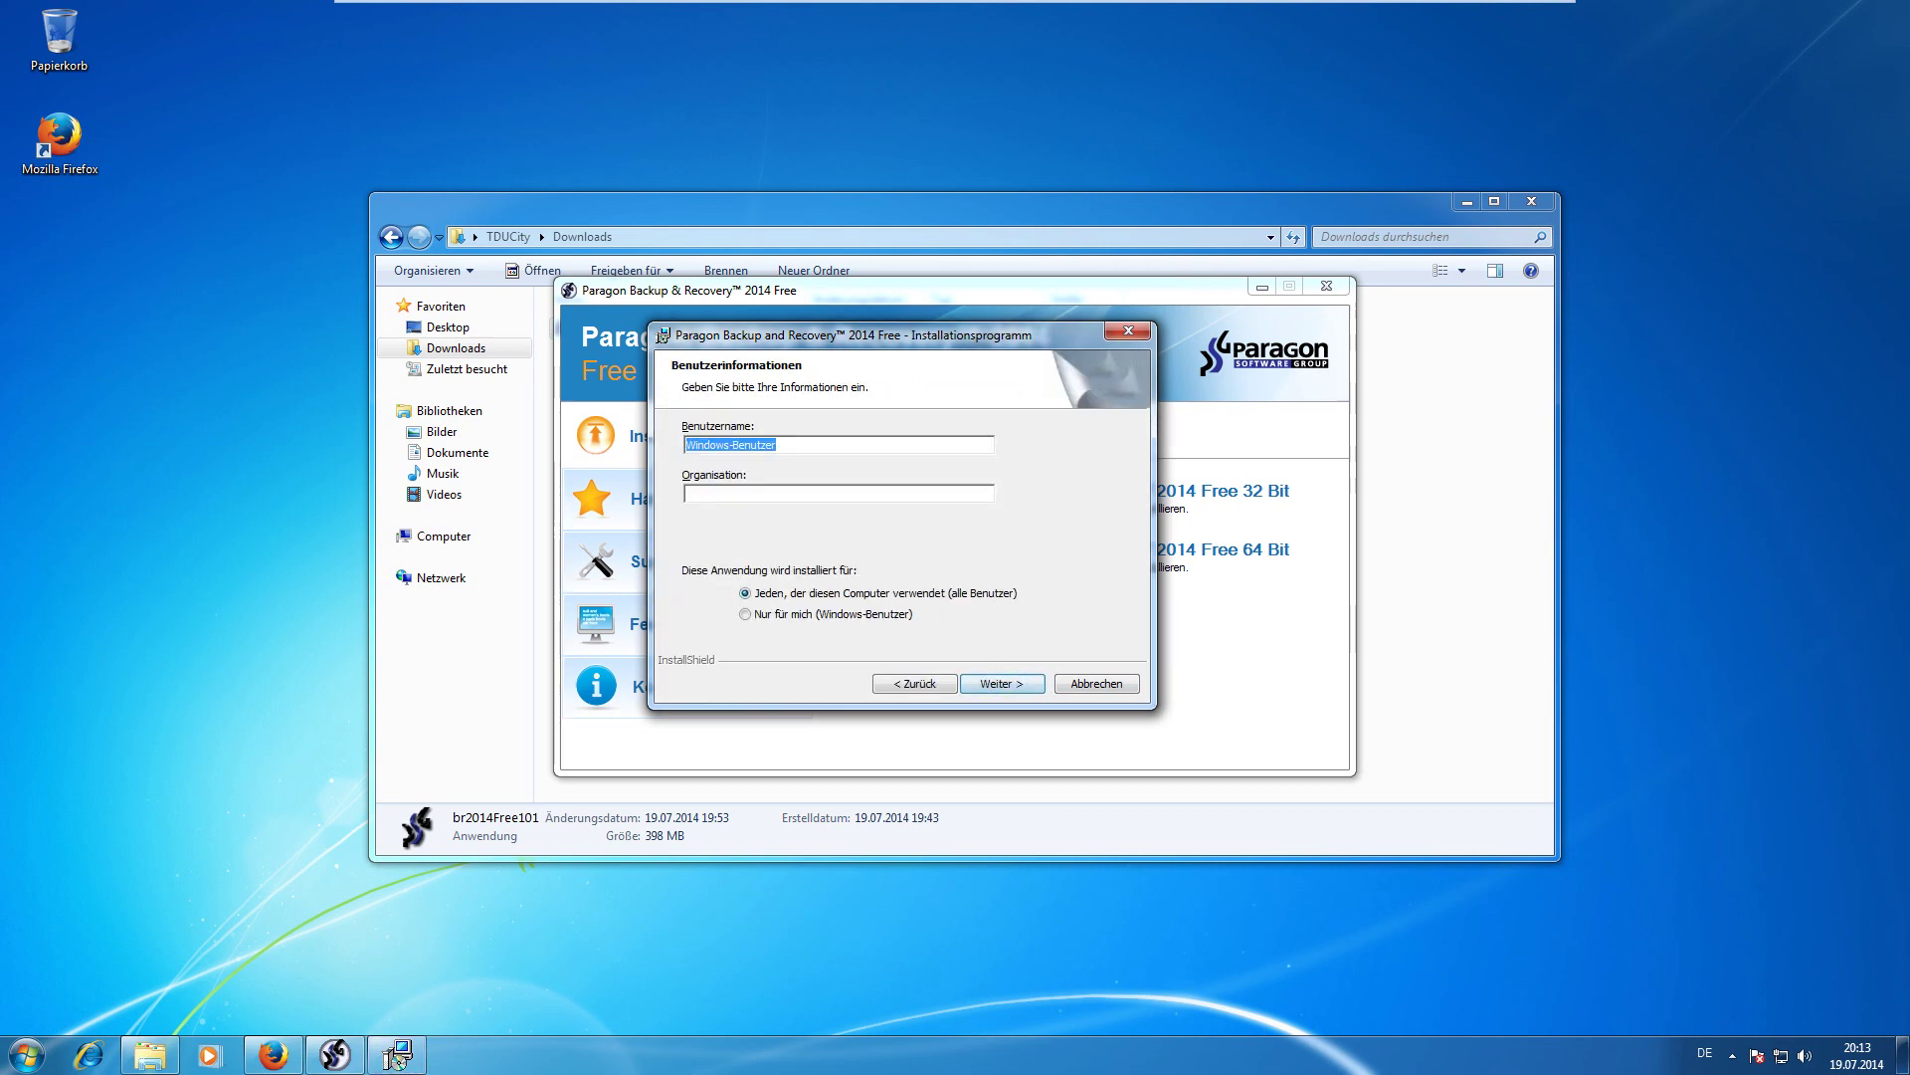
{"action": "key", "text": "End"}
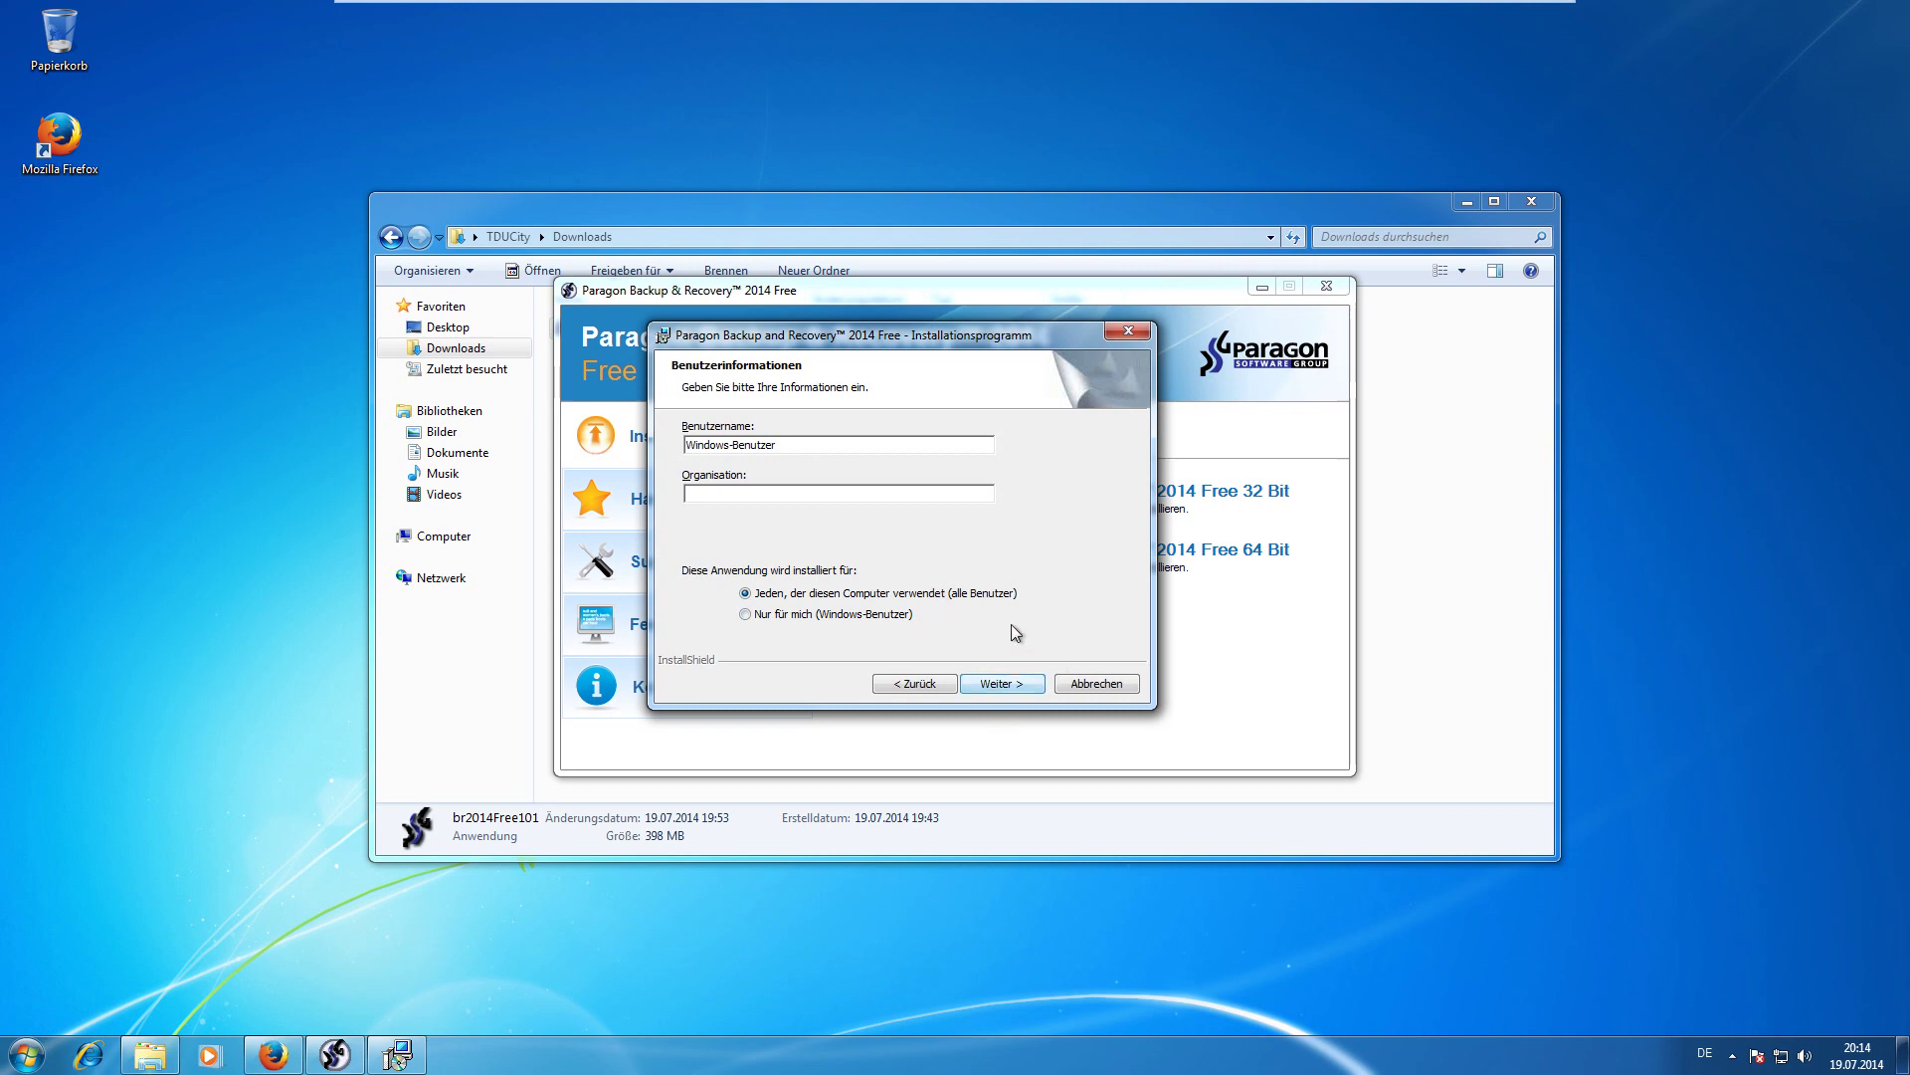
{"action": "left_click", "coordinate": [1002, 686]}
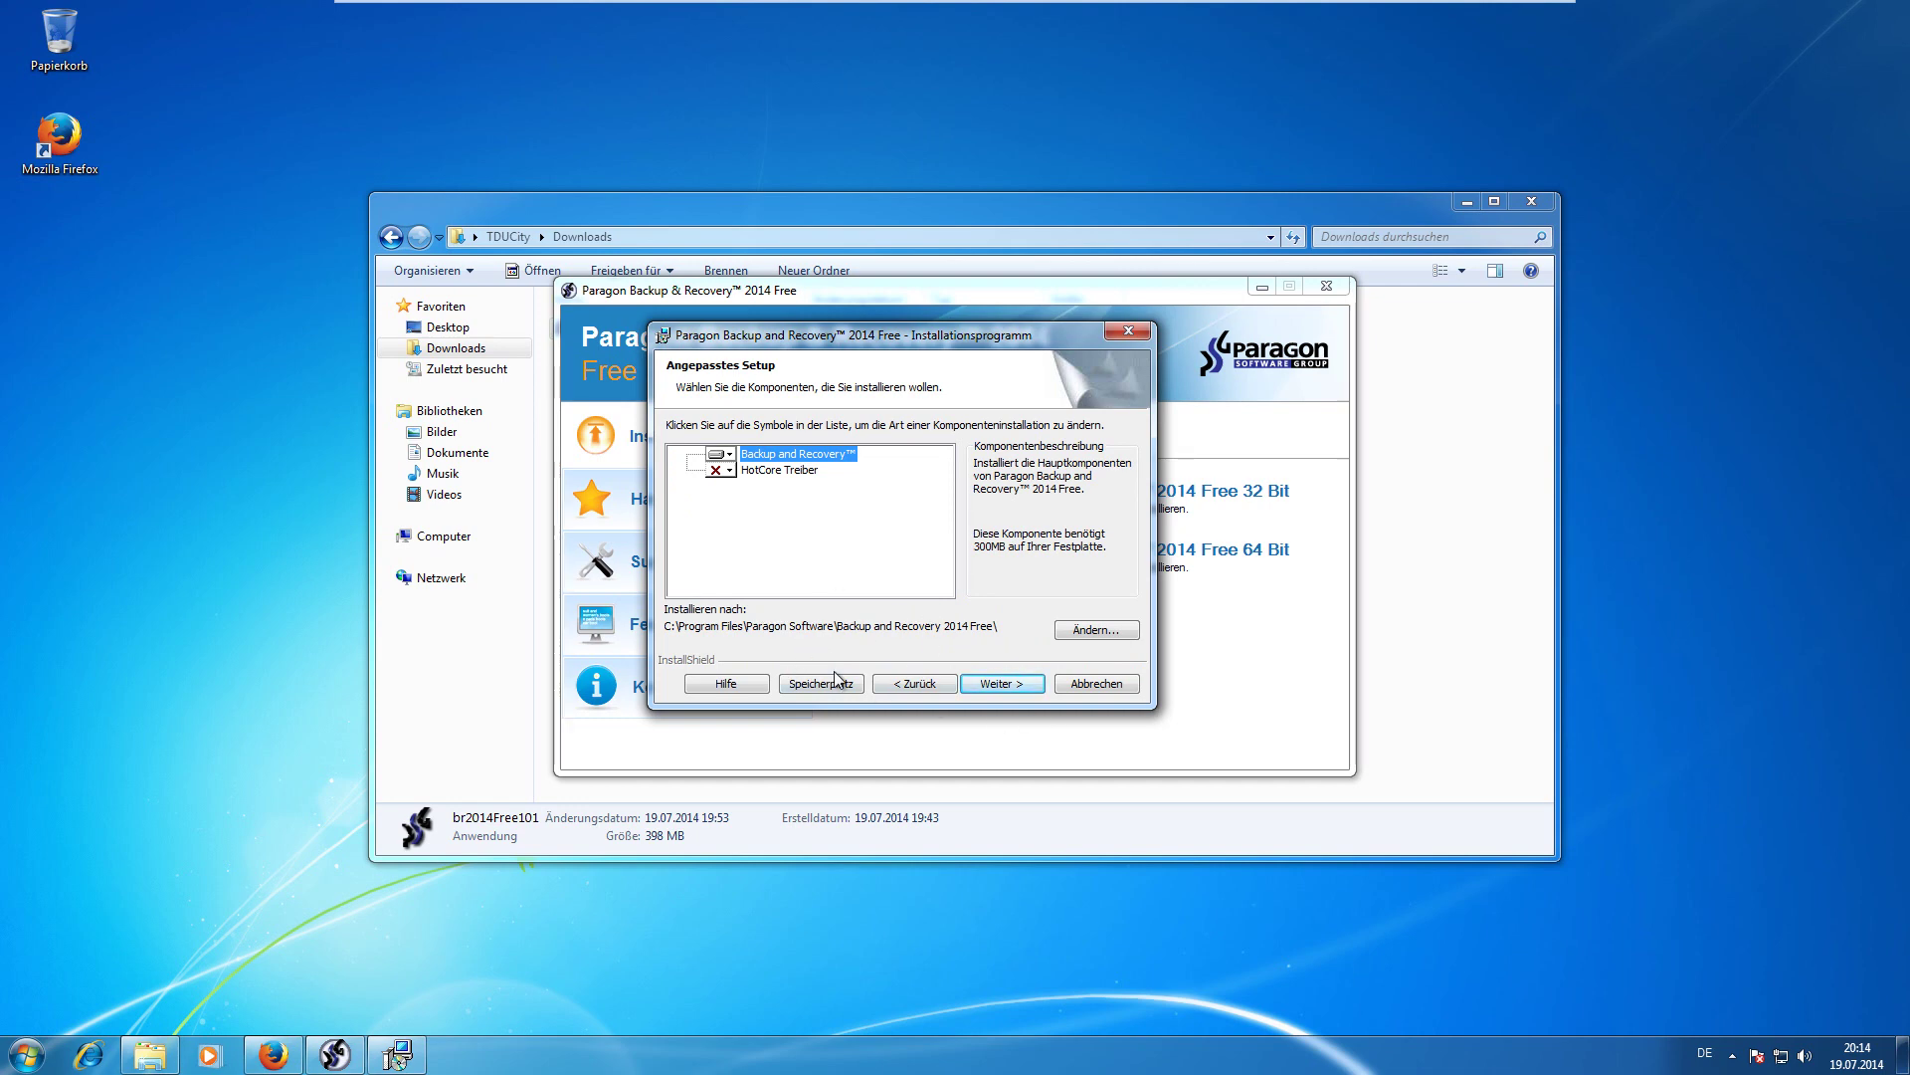
Install Backup and Recovery into the default destination folder without the HotCore driver, and close the setup wizard and its launcher.
{"action": "left_click", "coordinate": [1093, 631]}
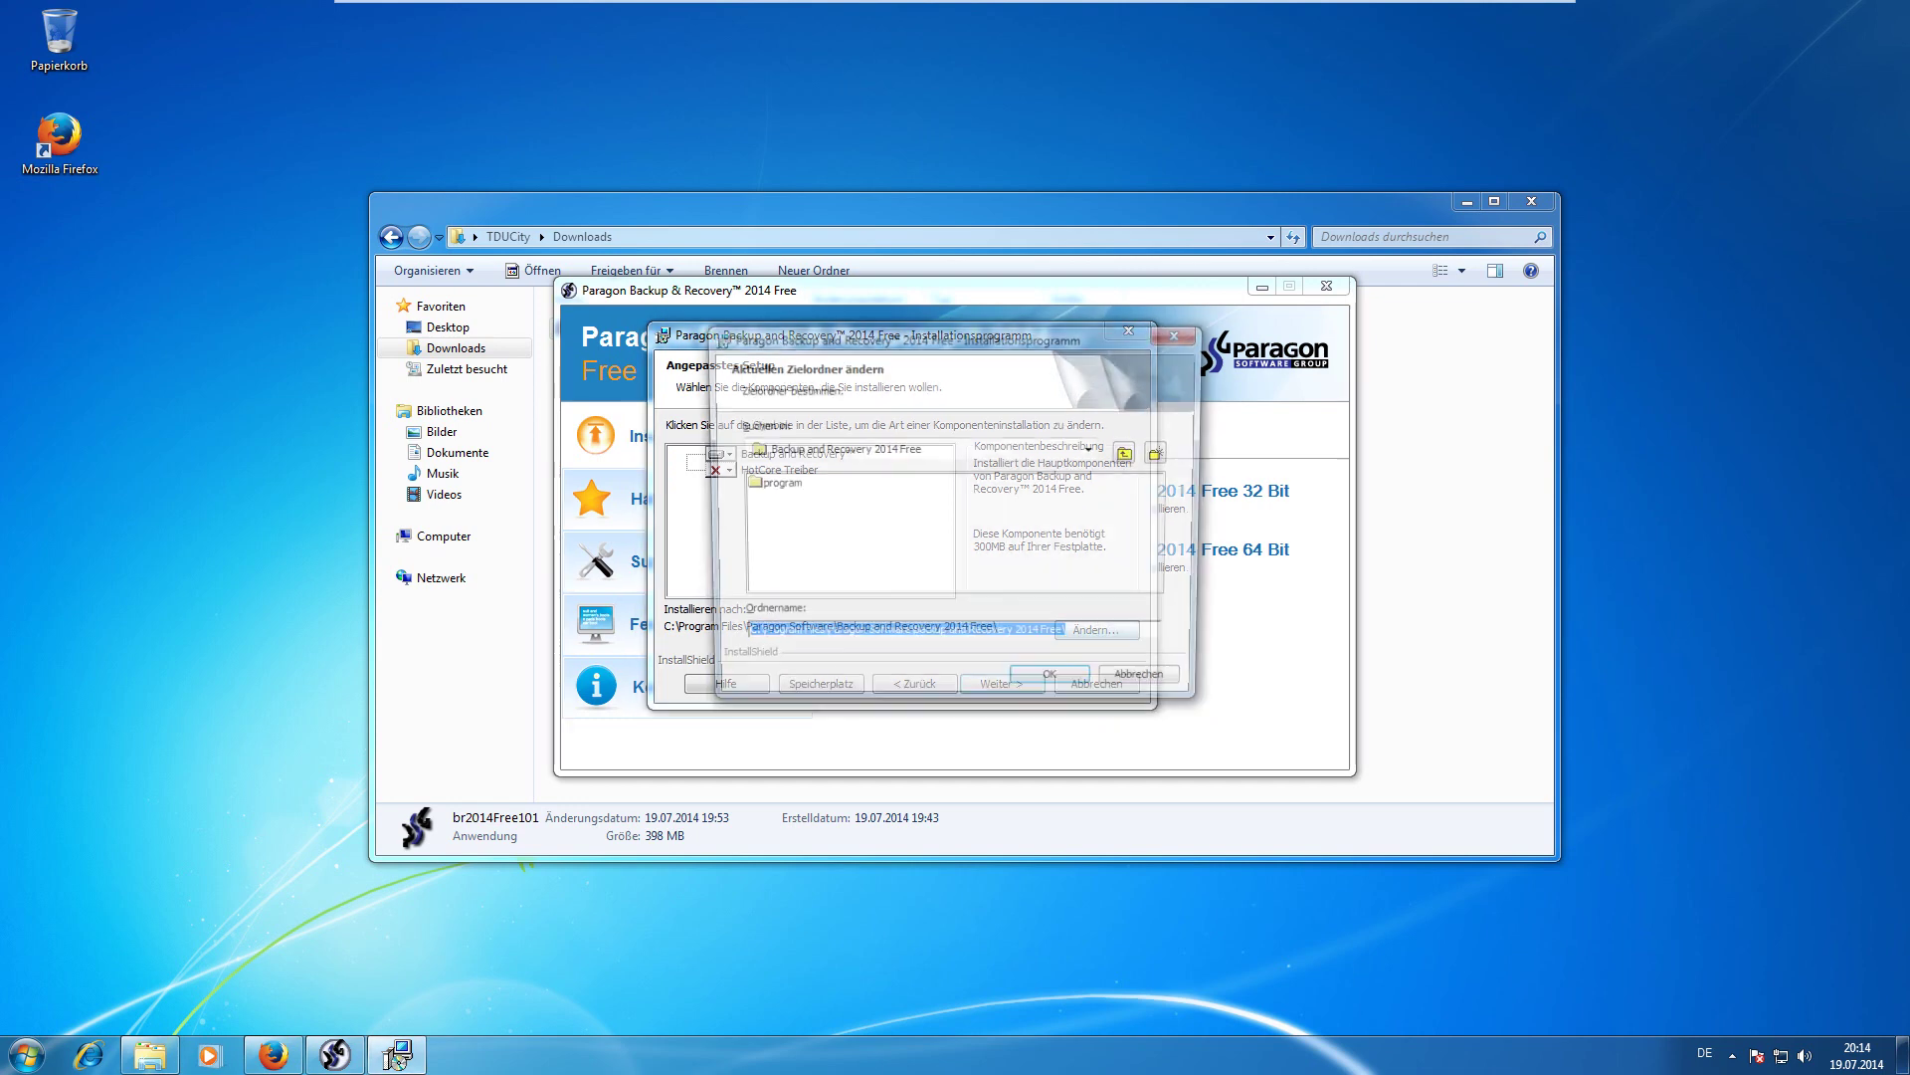
{"action": "left_click", "coordinate": [1178, 685]}
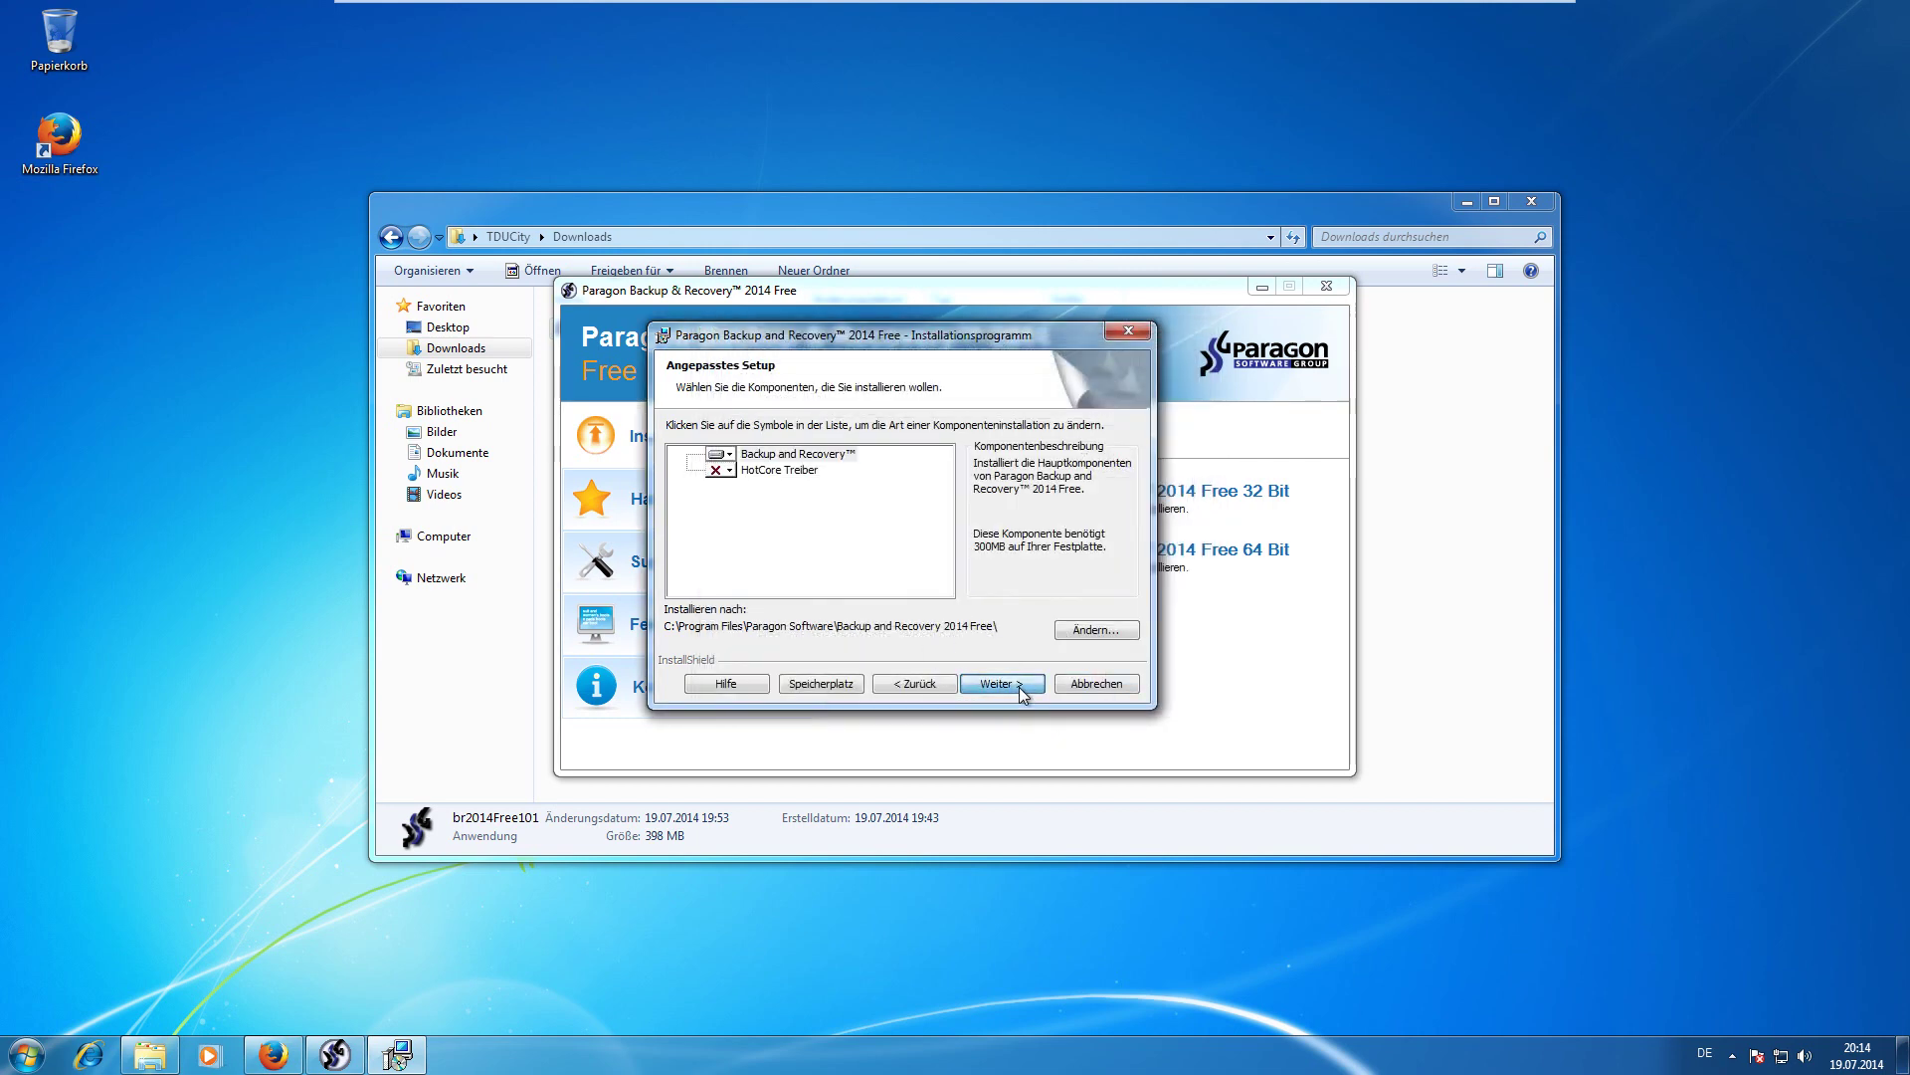
{"action": "left_click", "coordinate": [1019, 687]}
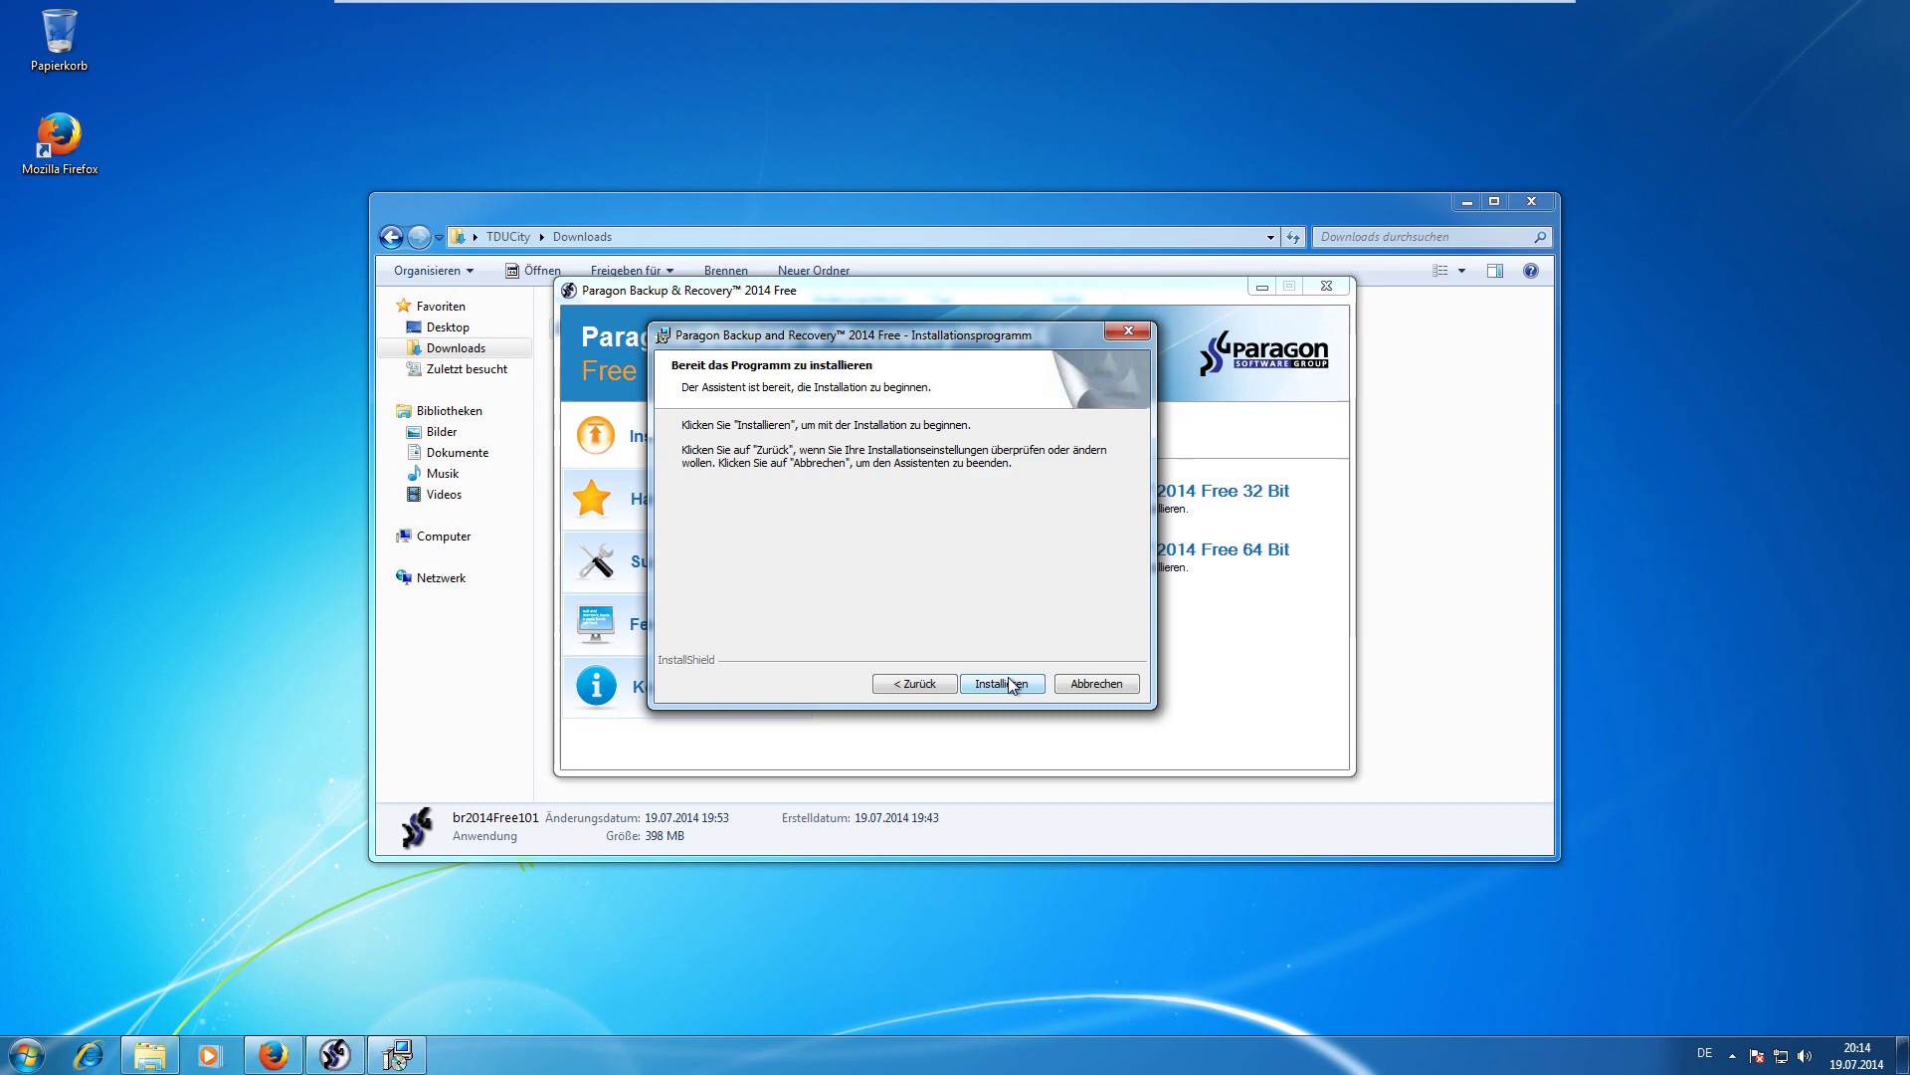
{"action": "left_click", "coordinate": [1012, 685]}
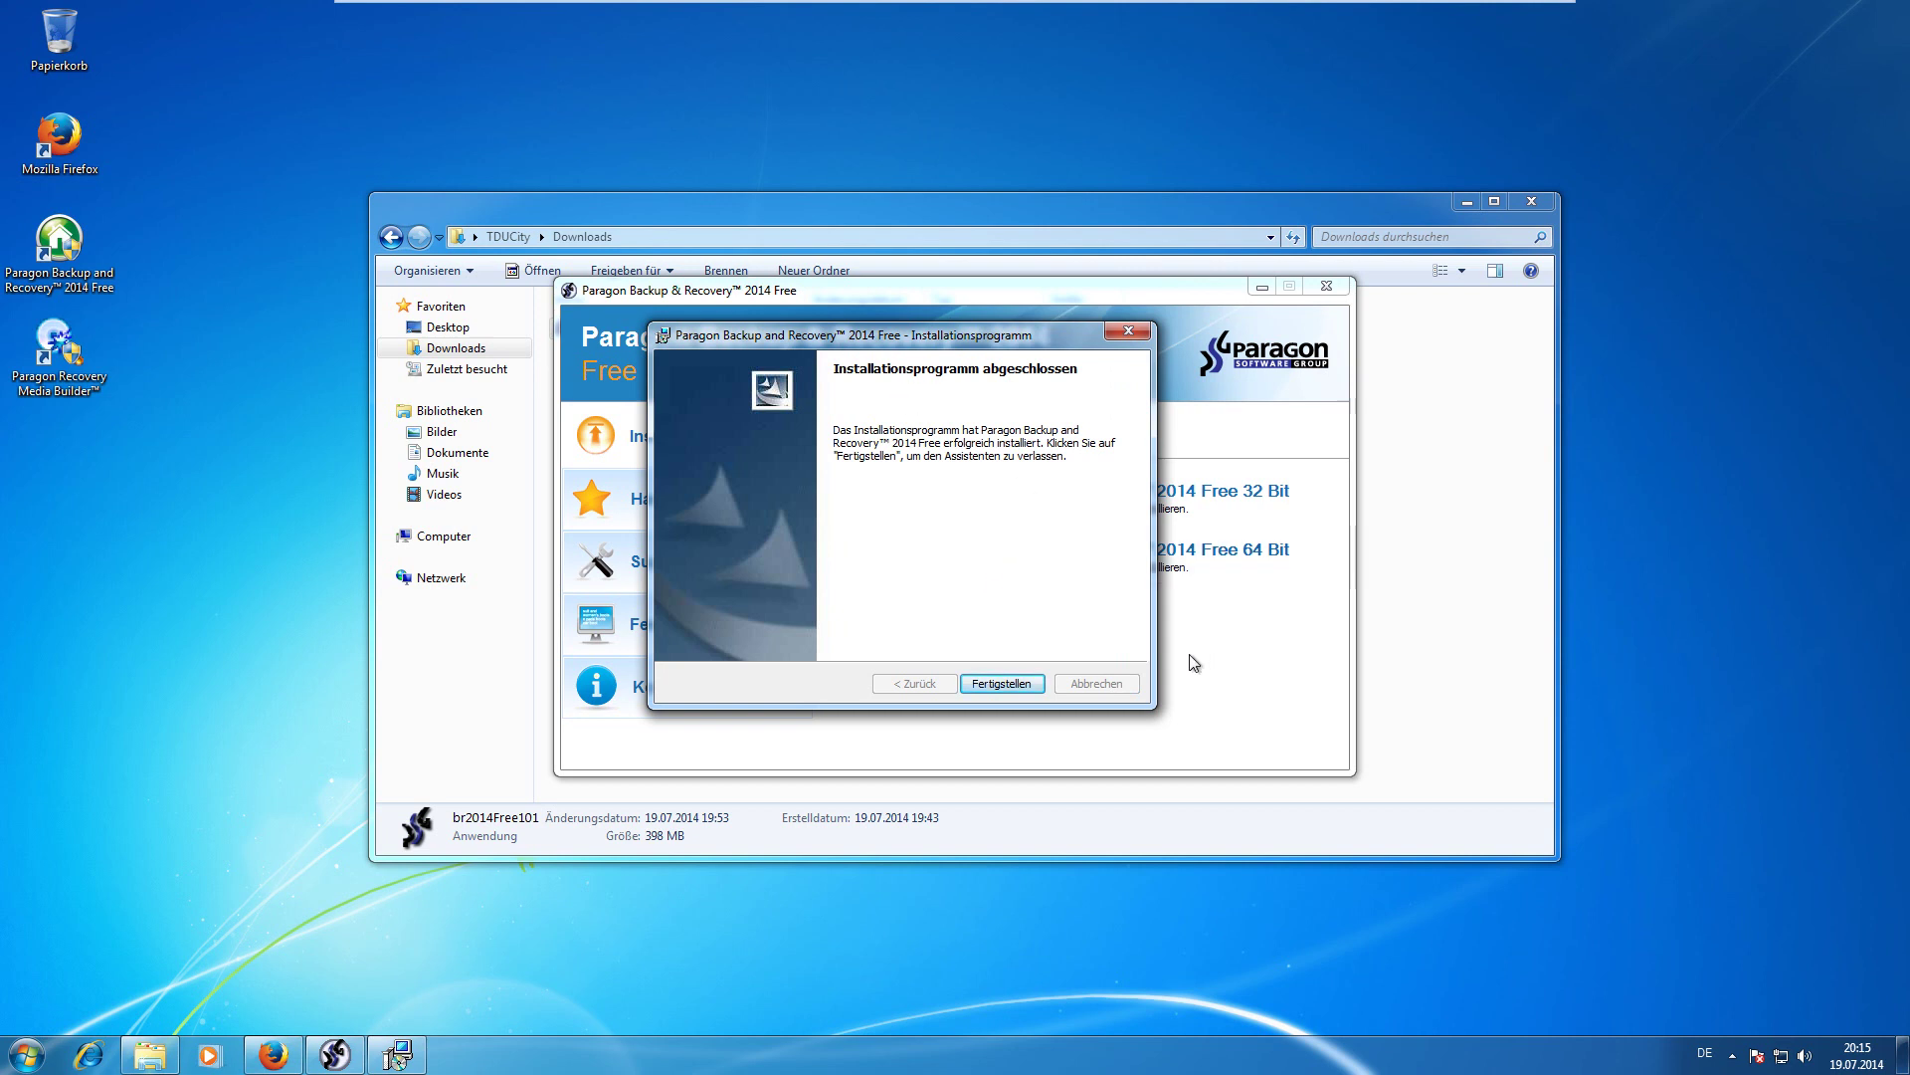
{"action": "left_click", "coordinate": [998, 684]}
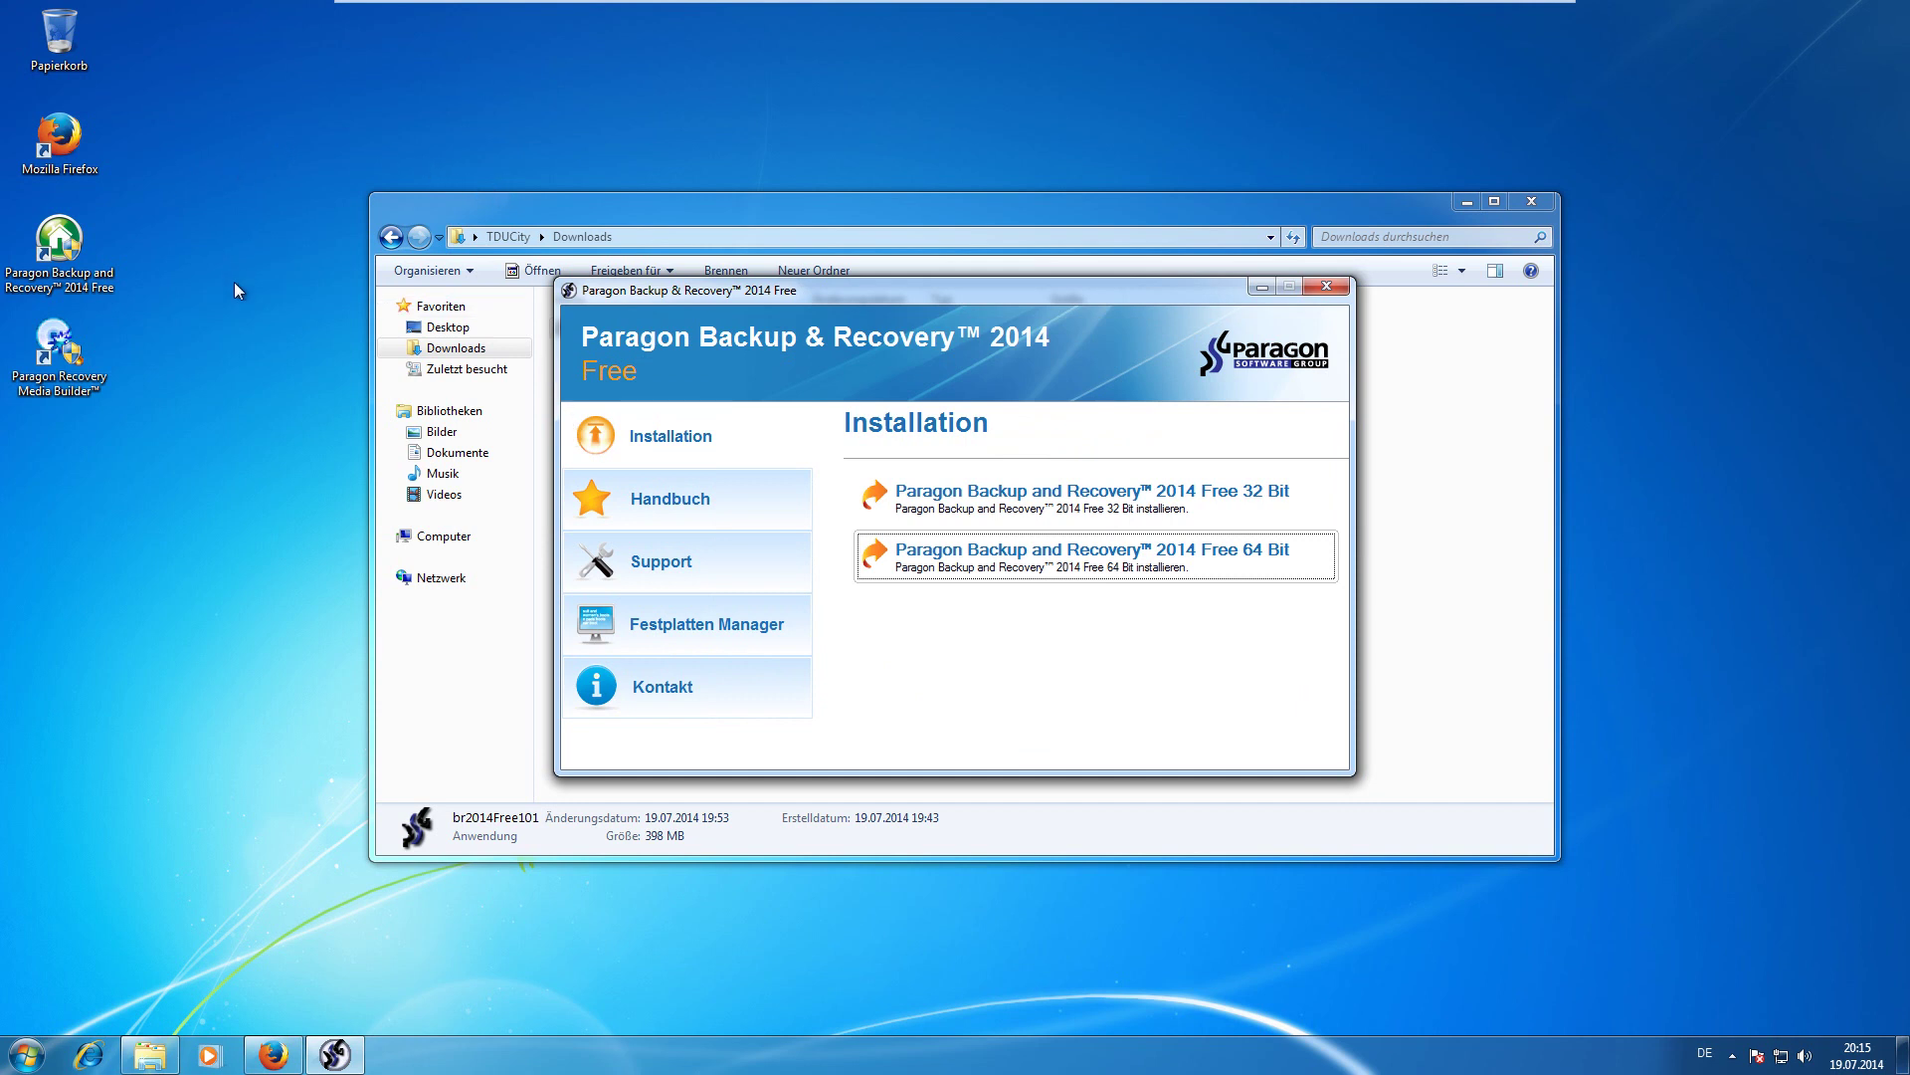
{"action": "left_click", "coordinate": [1325, 287]}
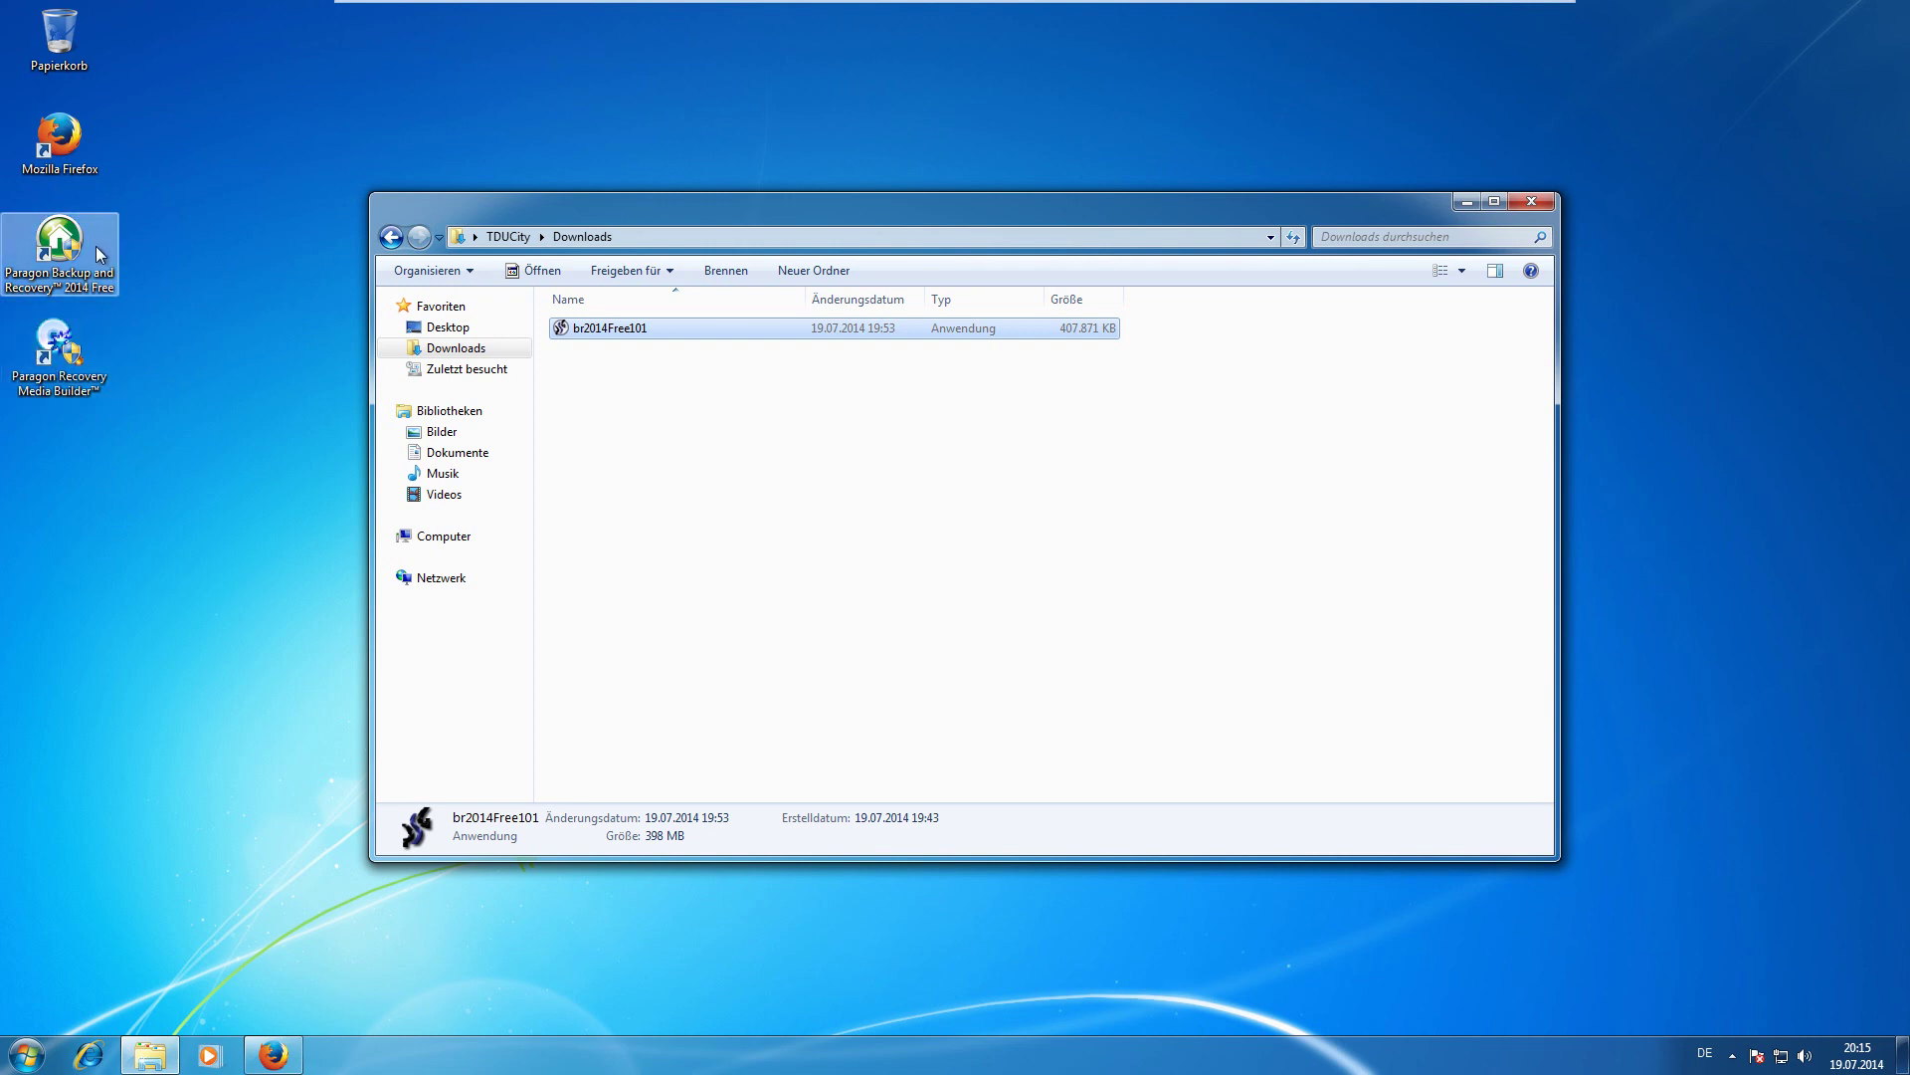
Launch Paragon Backup and Recovery 2014 Free with permission to make changes, and view its advanced interface before returning to Express mode.
{"action": "left_click", "coordinate": [27, 1053]}
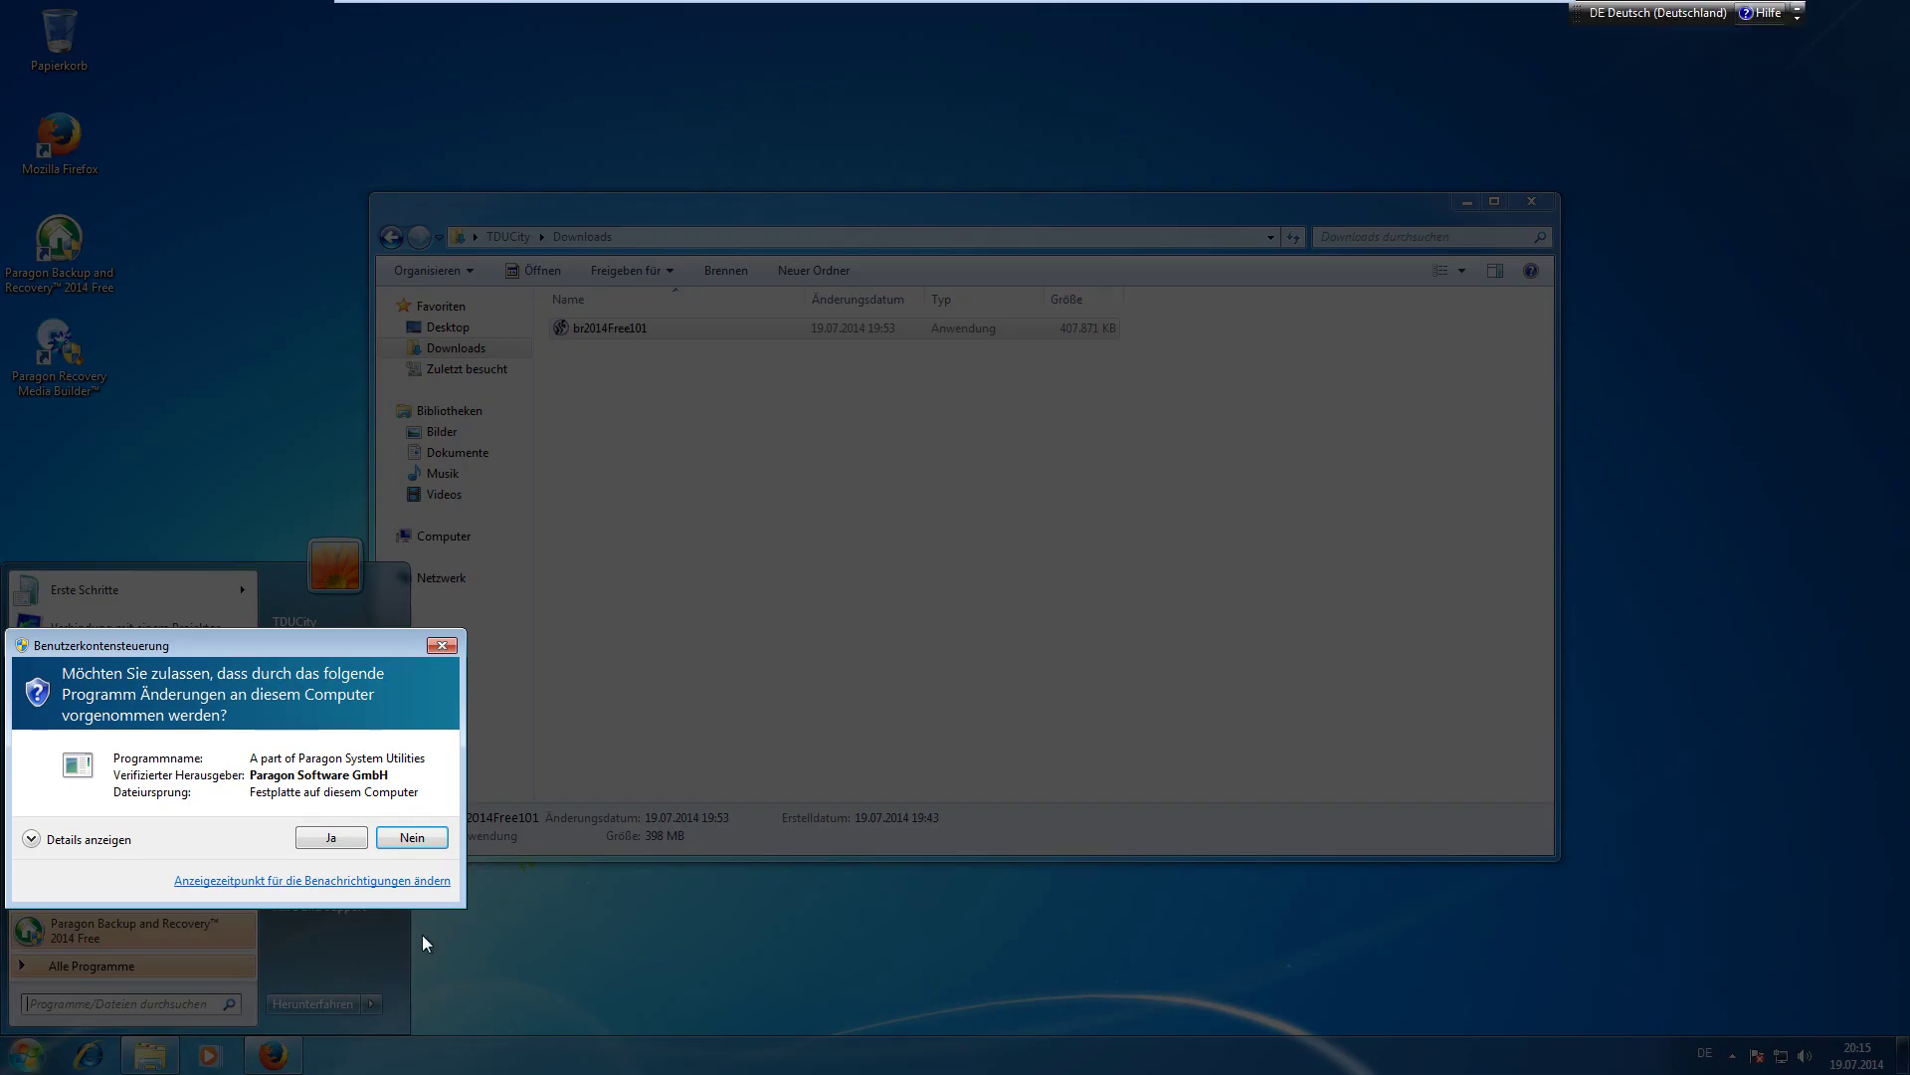
{"action": "left_click", "coordinate": [350, 838]}
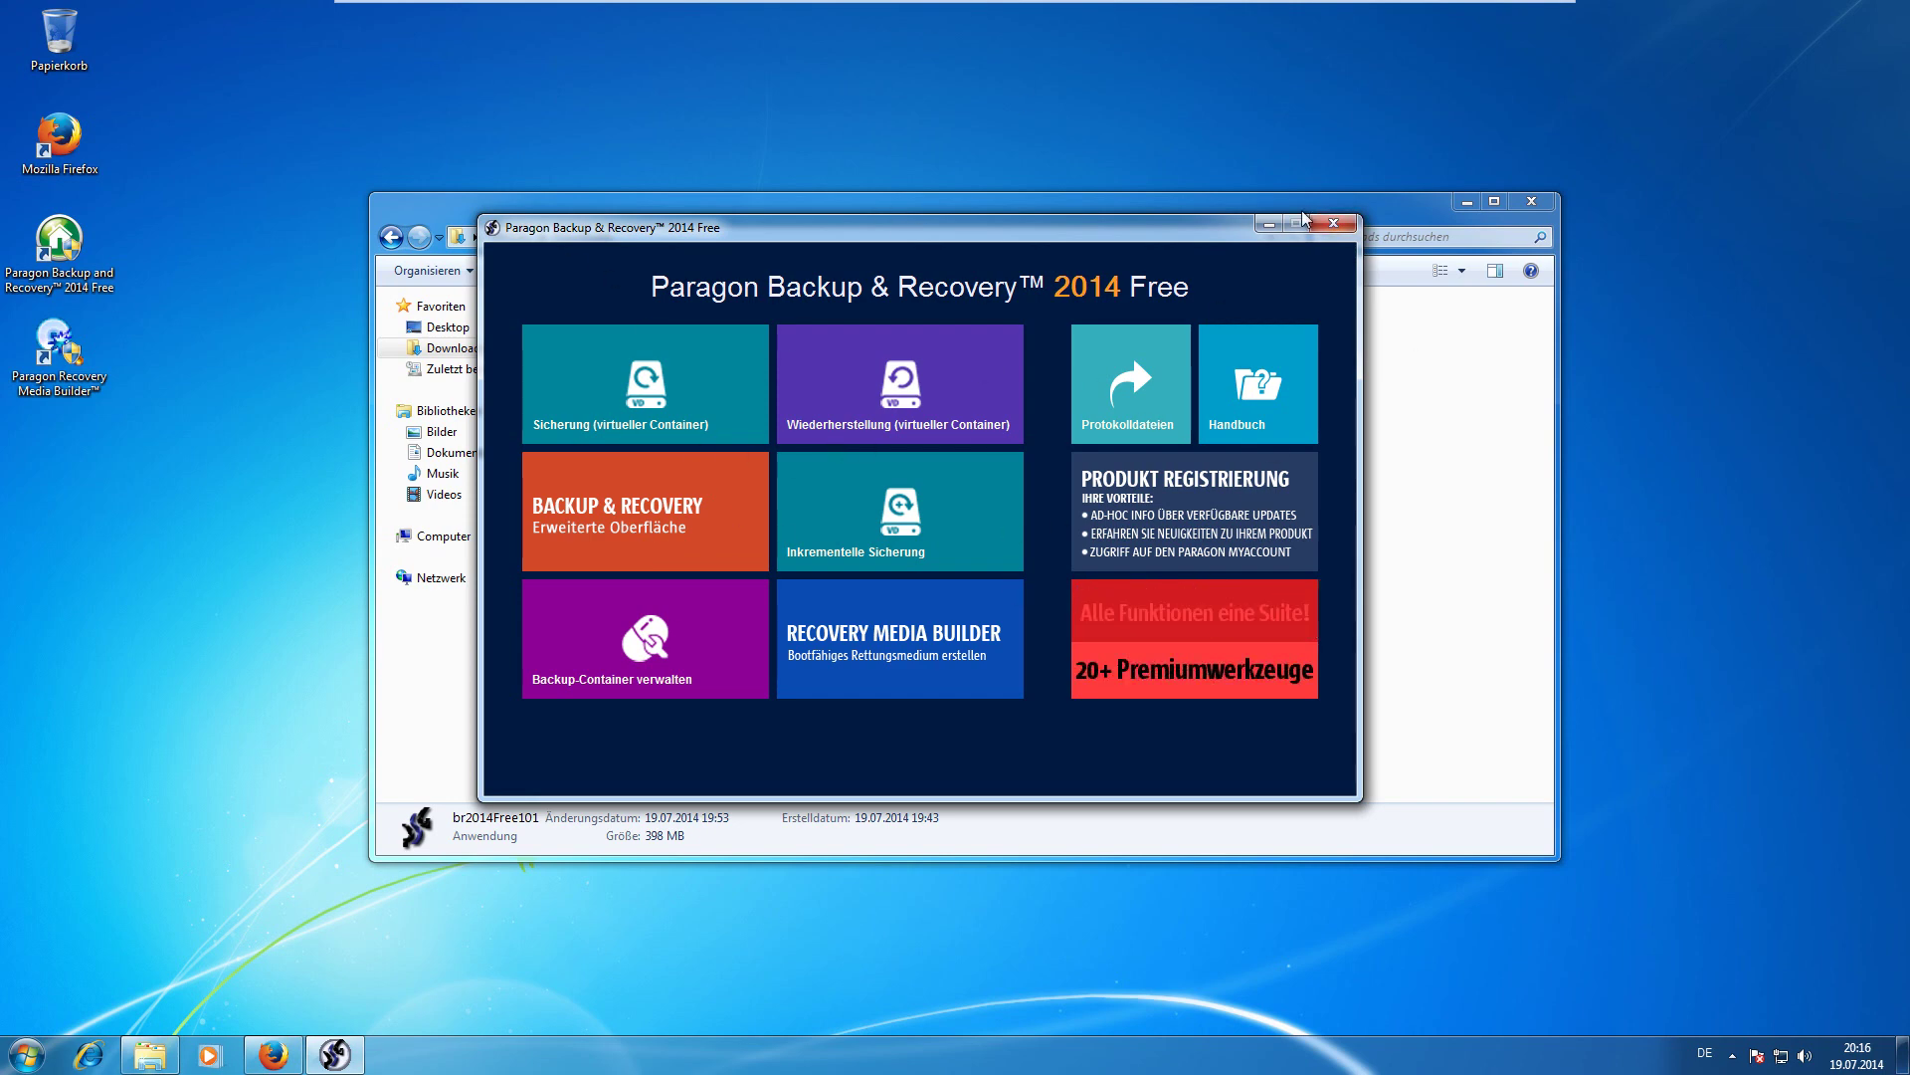
{"action": "left_click", "coordinate": [702, 539]}
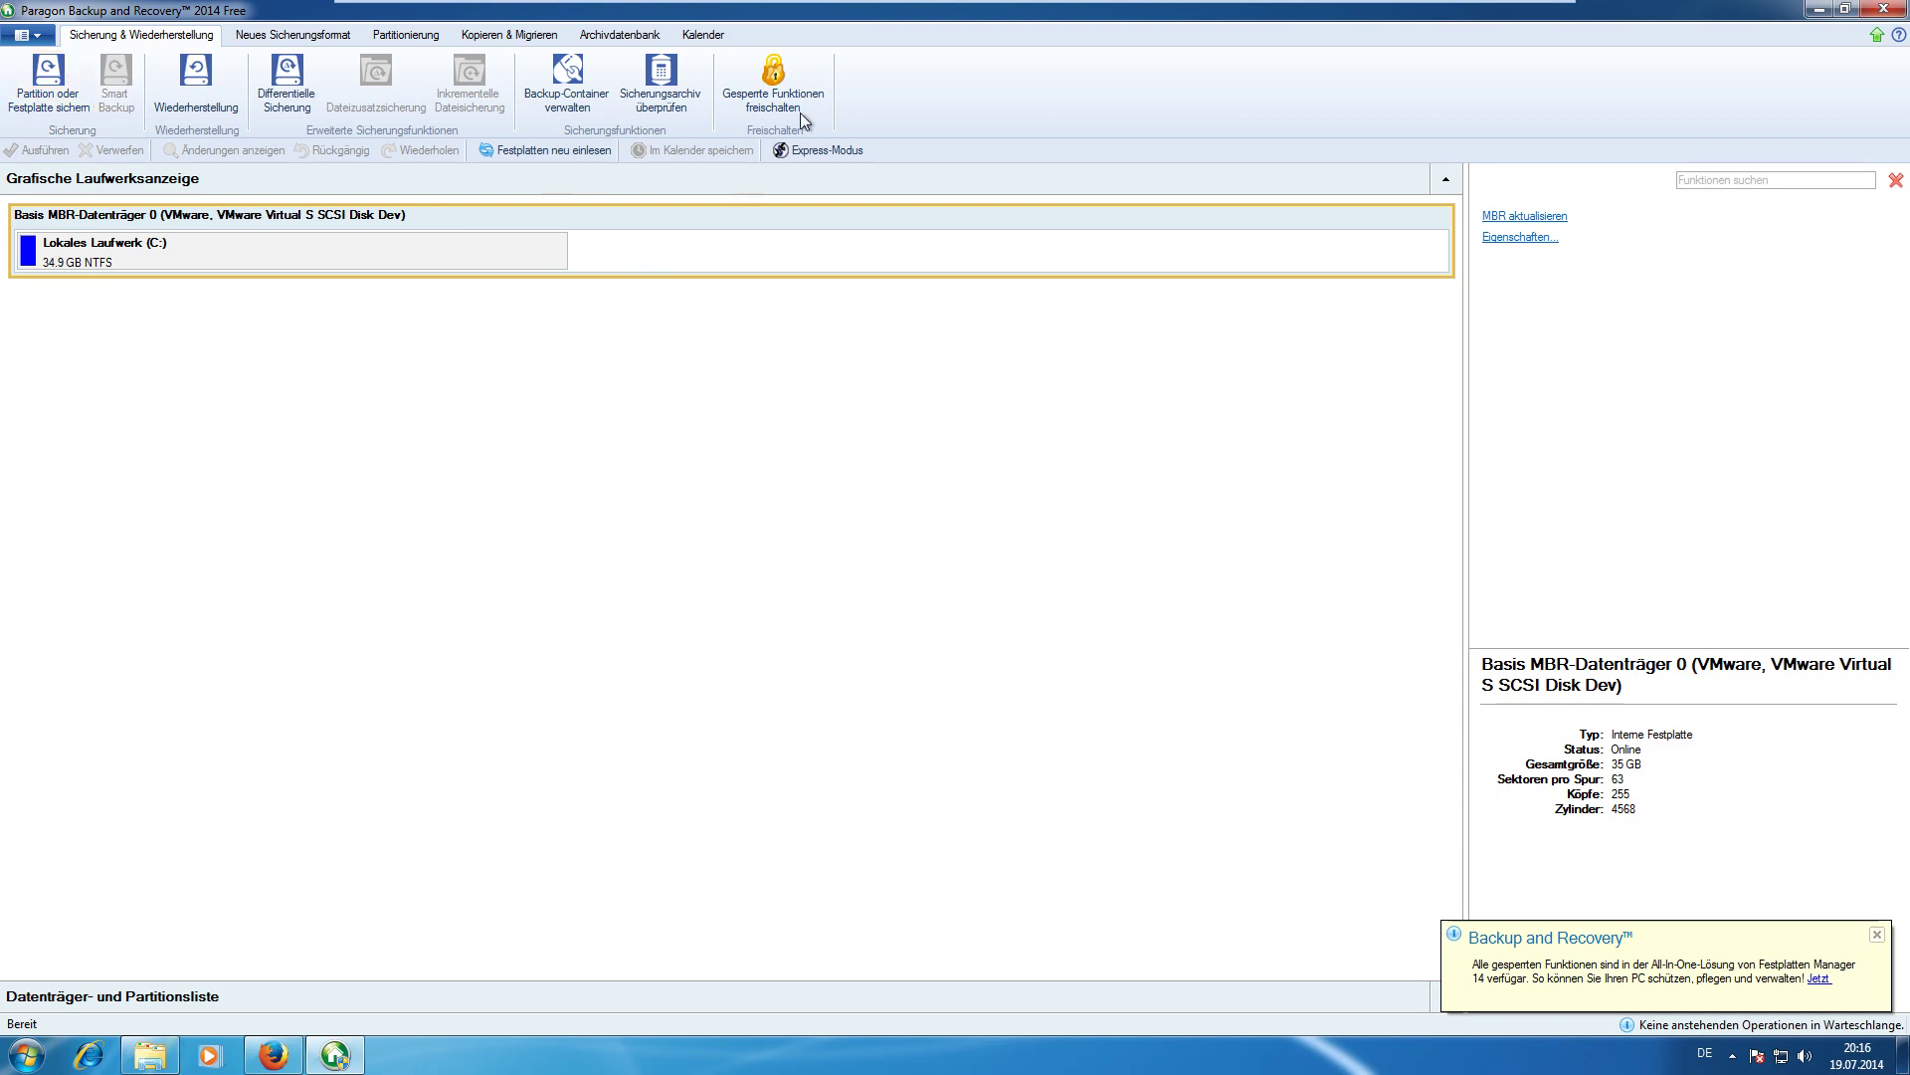
{"action": "left_click", "coordinate": [829, 152]}
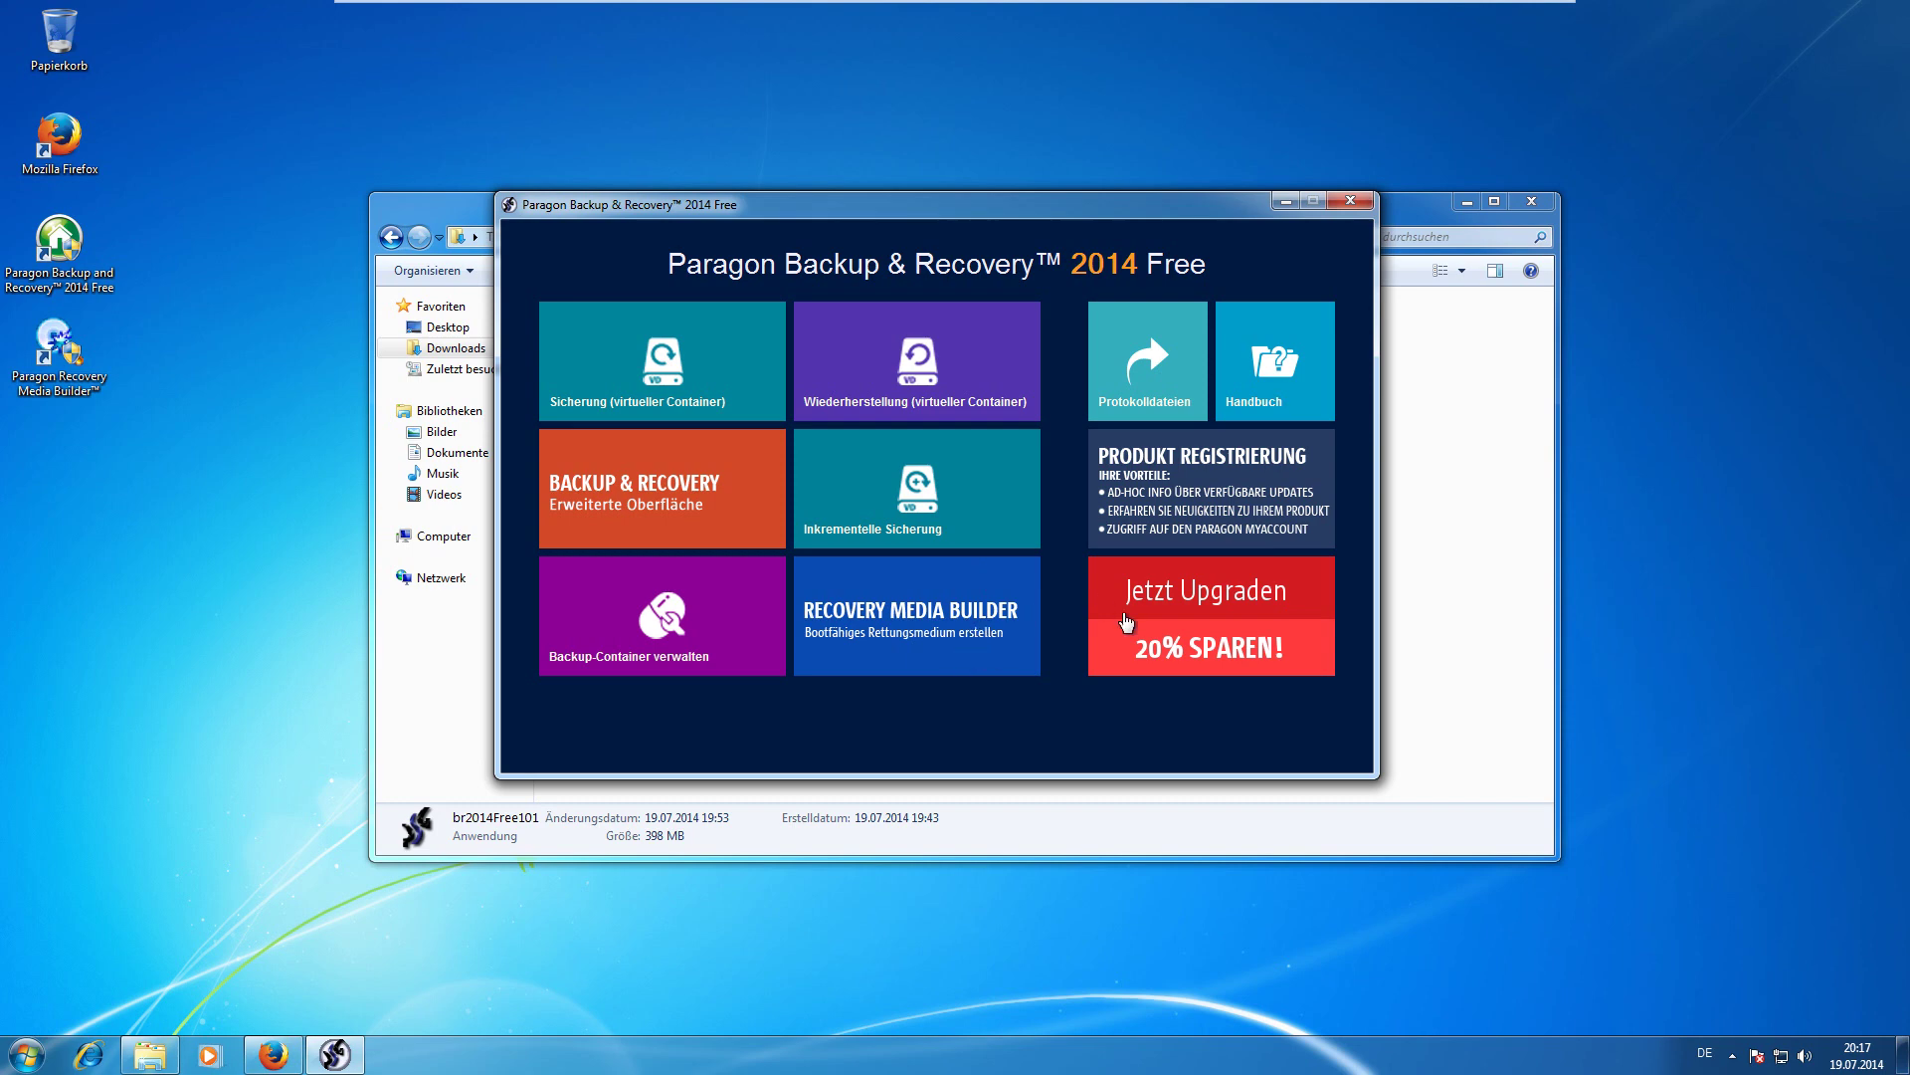
Open the Recovery Media Builder and compare the Linux and Microsoft Windows PE platforms, leaving Windows PE selected.
{"action": "left_click", "coordinate": [950, 613]}
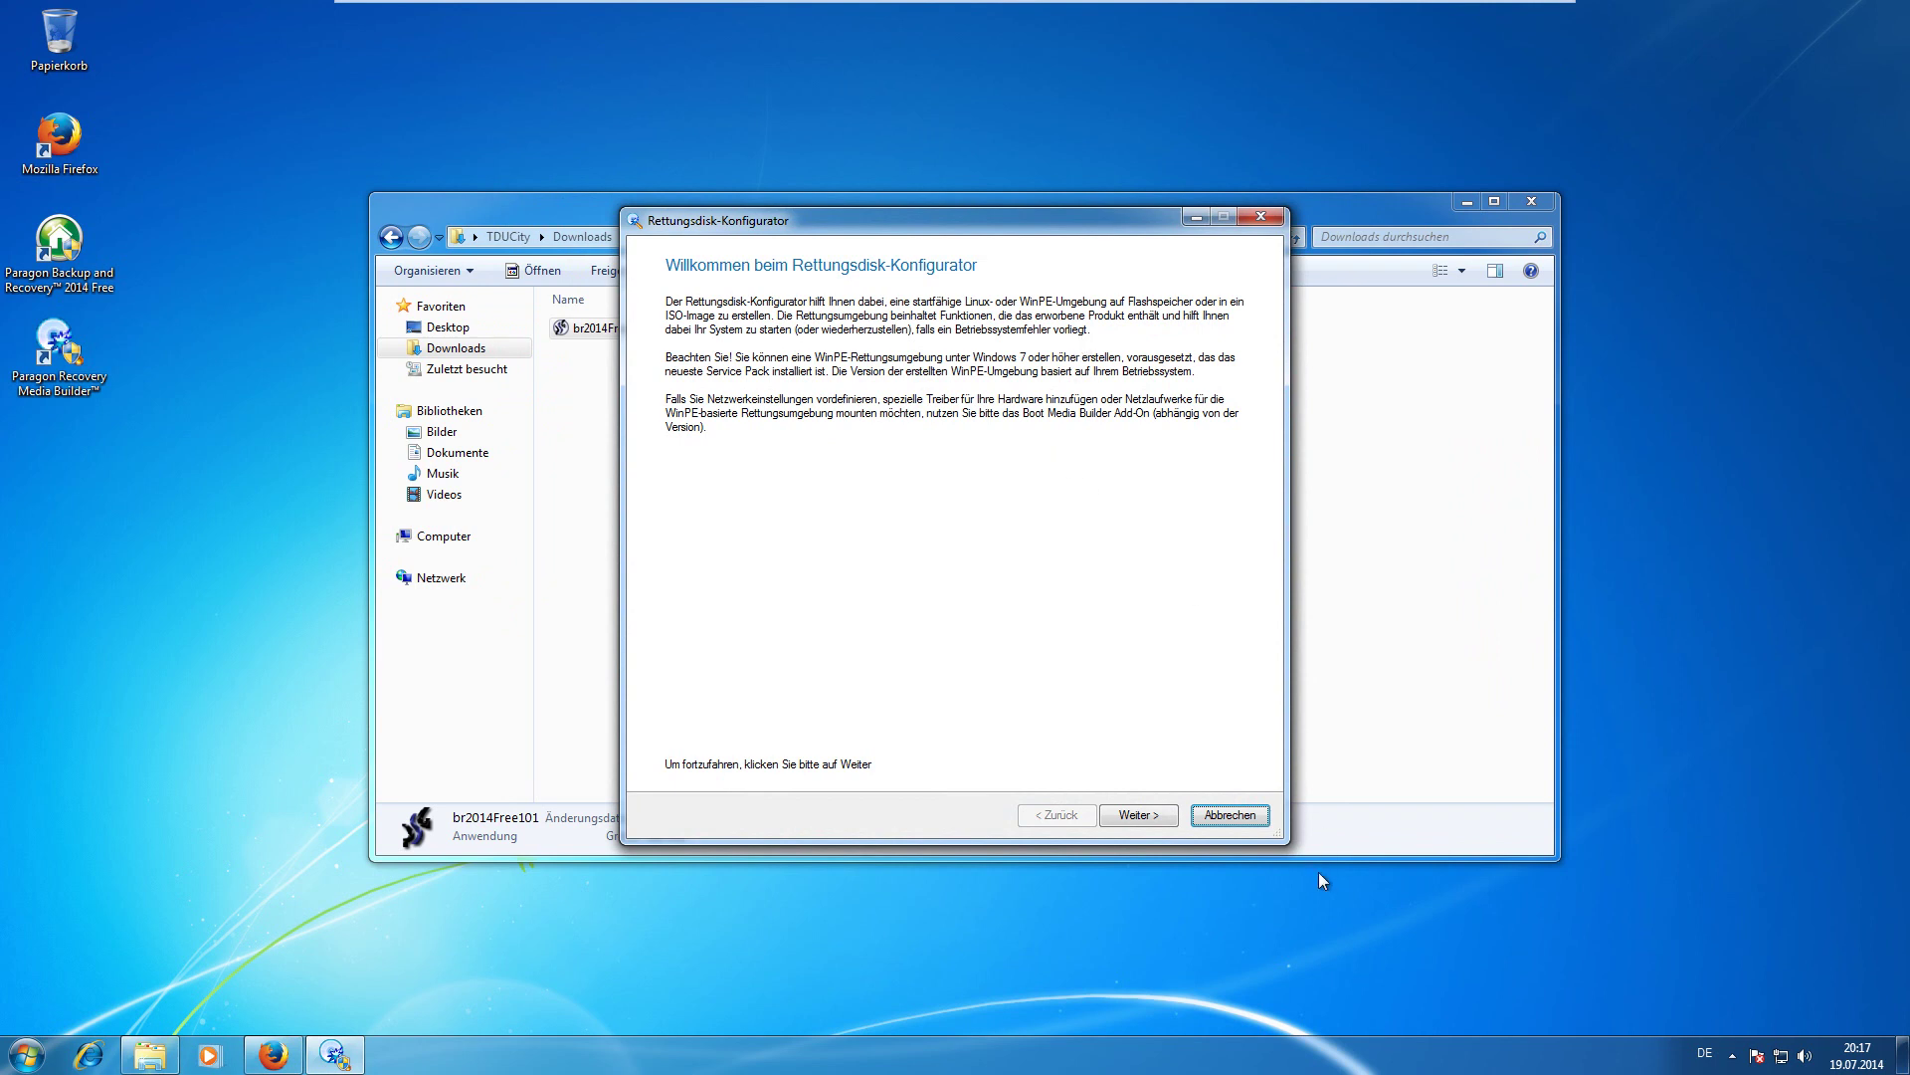
{"action": "left_click", "coordinate": [1138, 815]}
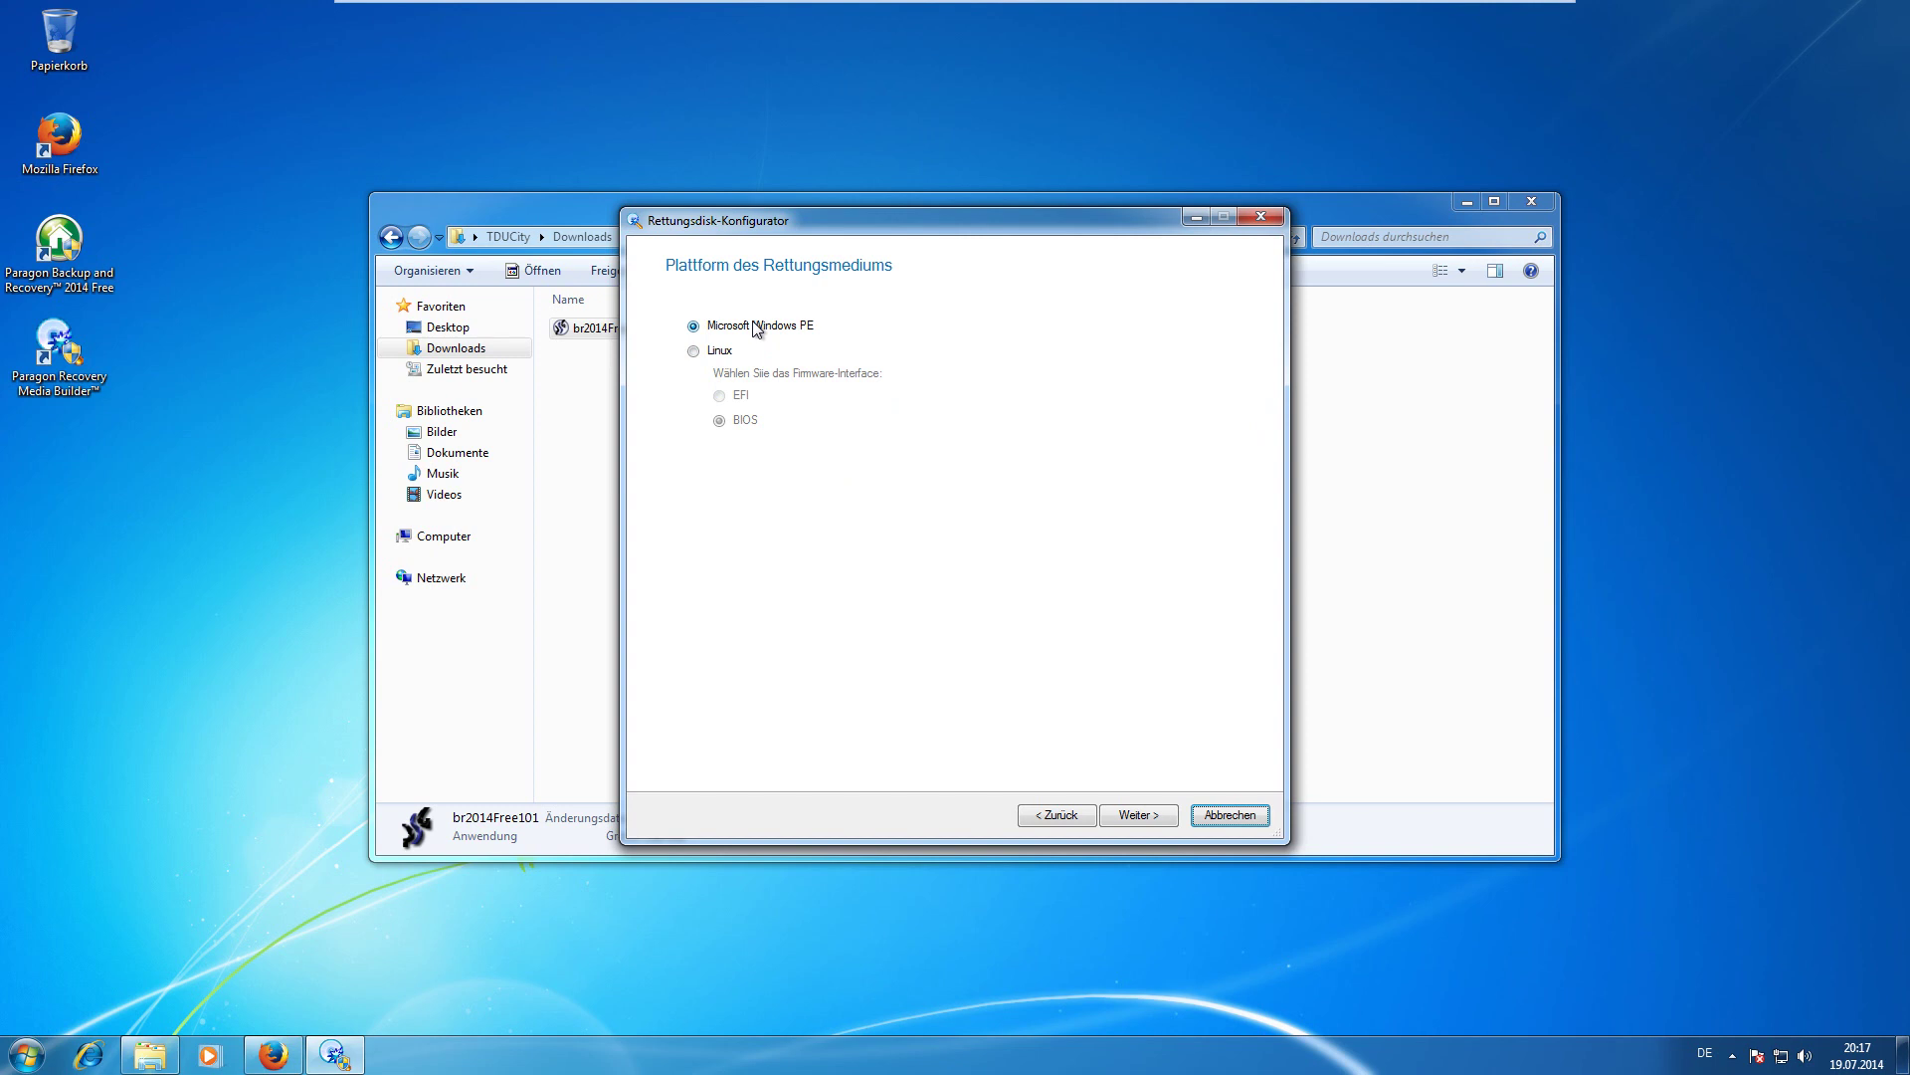
{"action": "left_click_drag", "start_coordinate": [895, 220], "coordinate": [865, 209]}
{"action": "left_click", "coordinate": [687, 339]}
{"action": "left_click", "coordinate": [723, 317]}
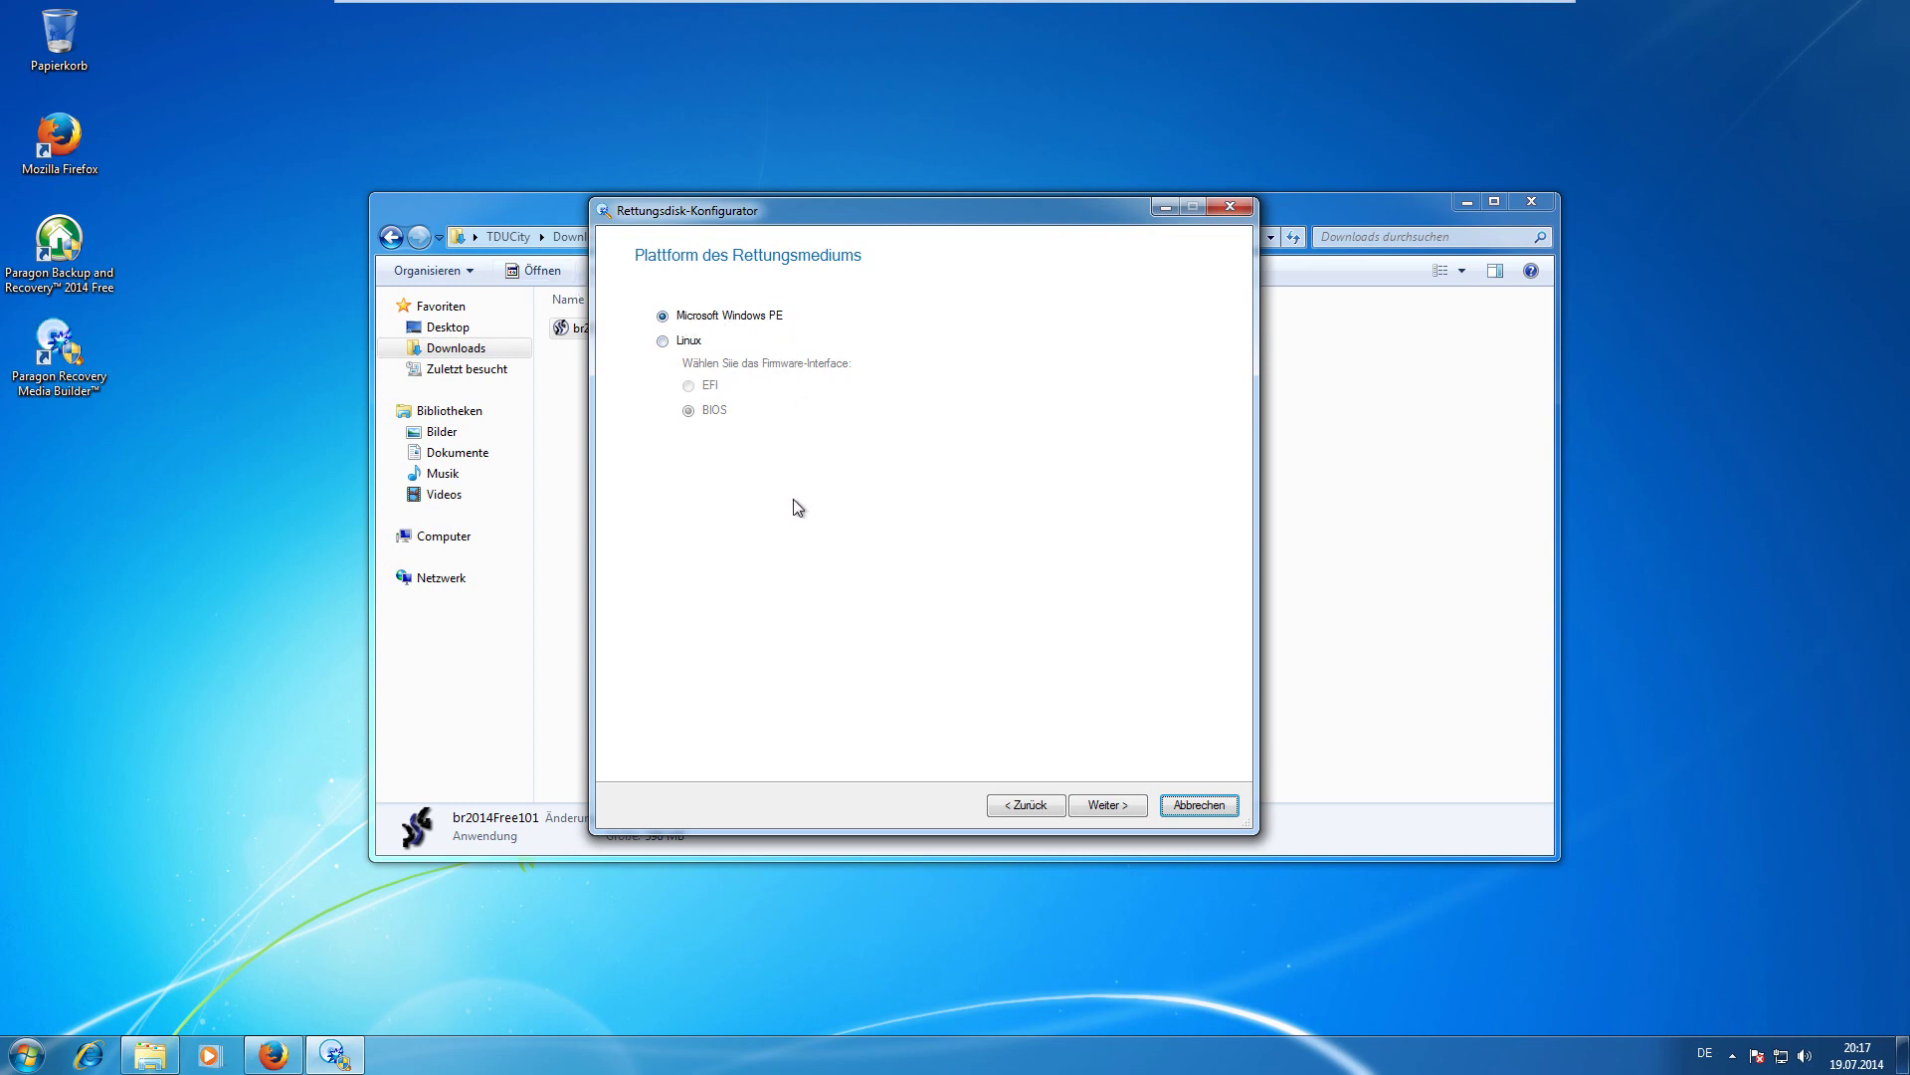
Compare the ISO image and removable drive formats for the rescue medium, and cancel the wizard without building it.
{"action": "left_click", "coordinate": [1140, 814]}
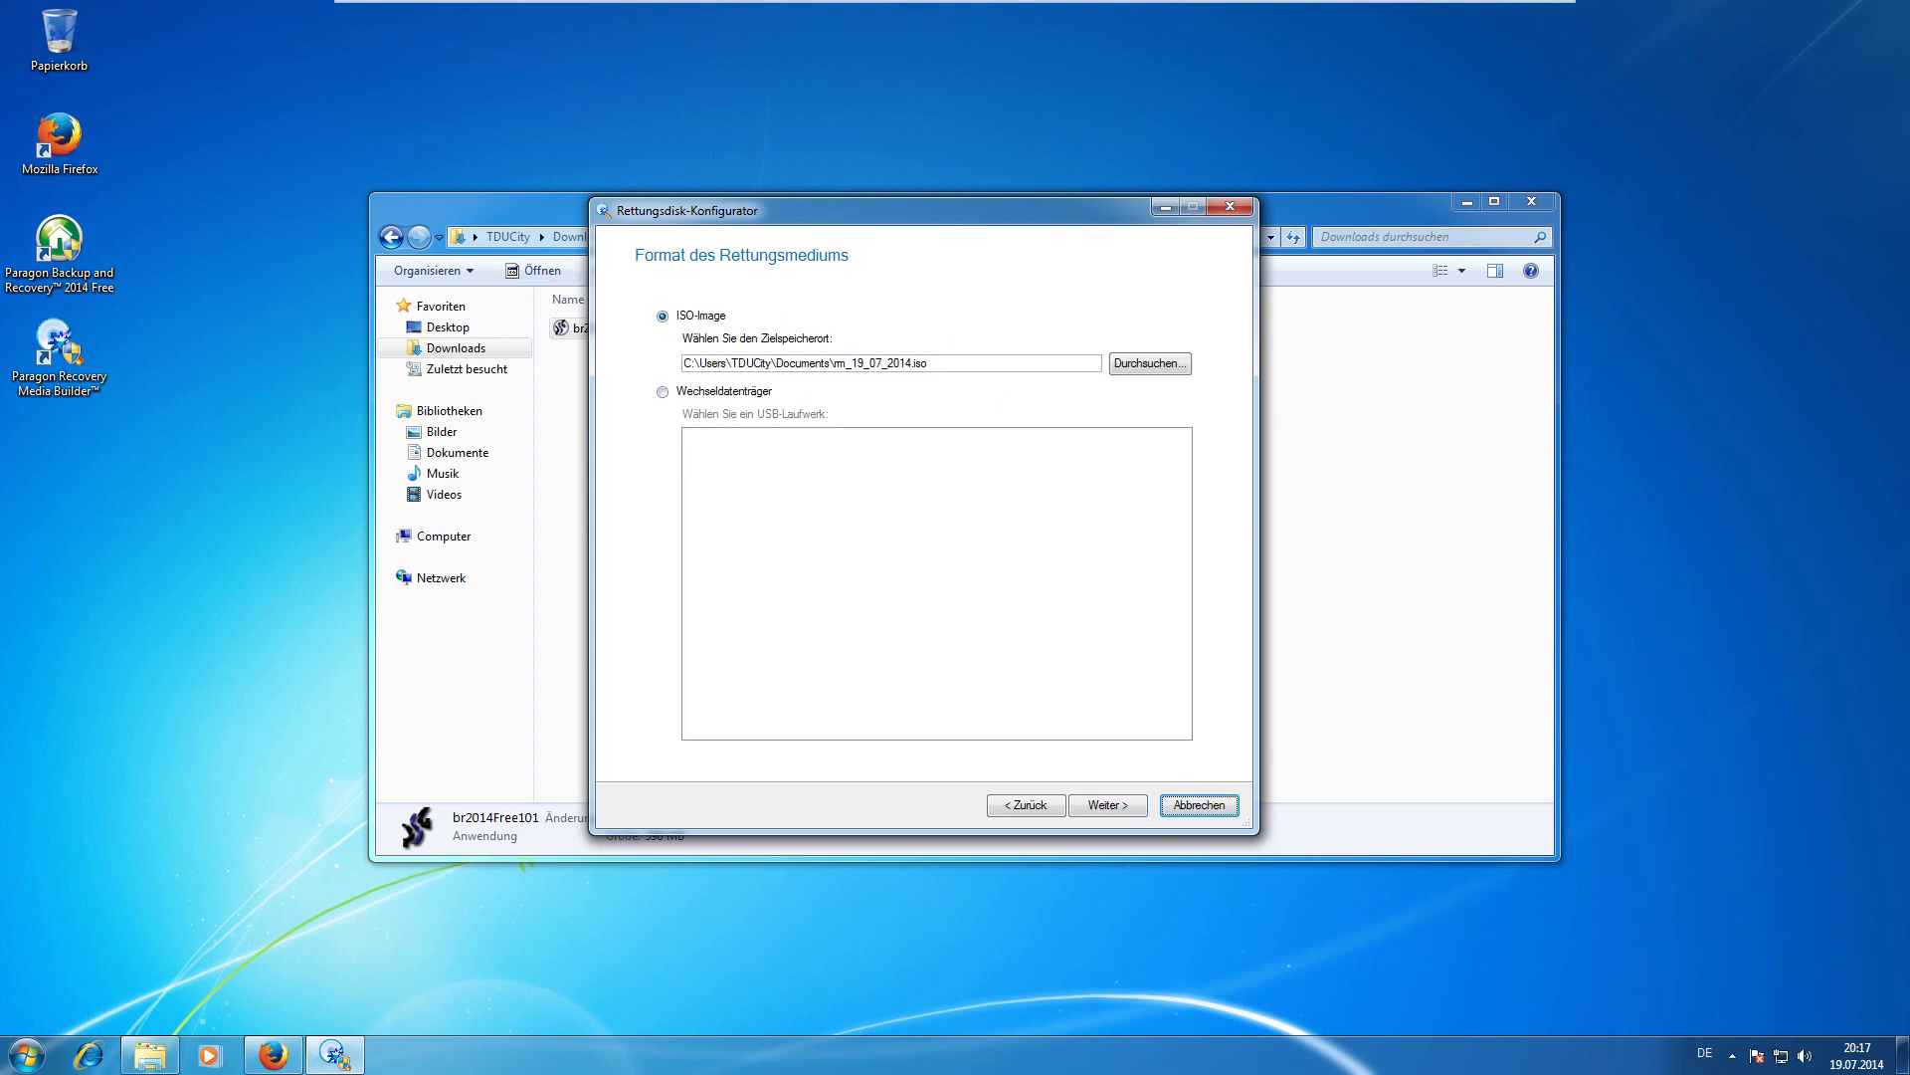
{"action": "left_click", "coordinate": [935, 363]}
{"action": "left_click", "coordinate": [746, 394]}
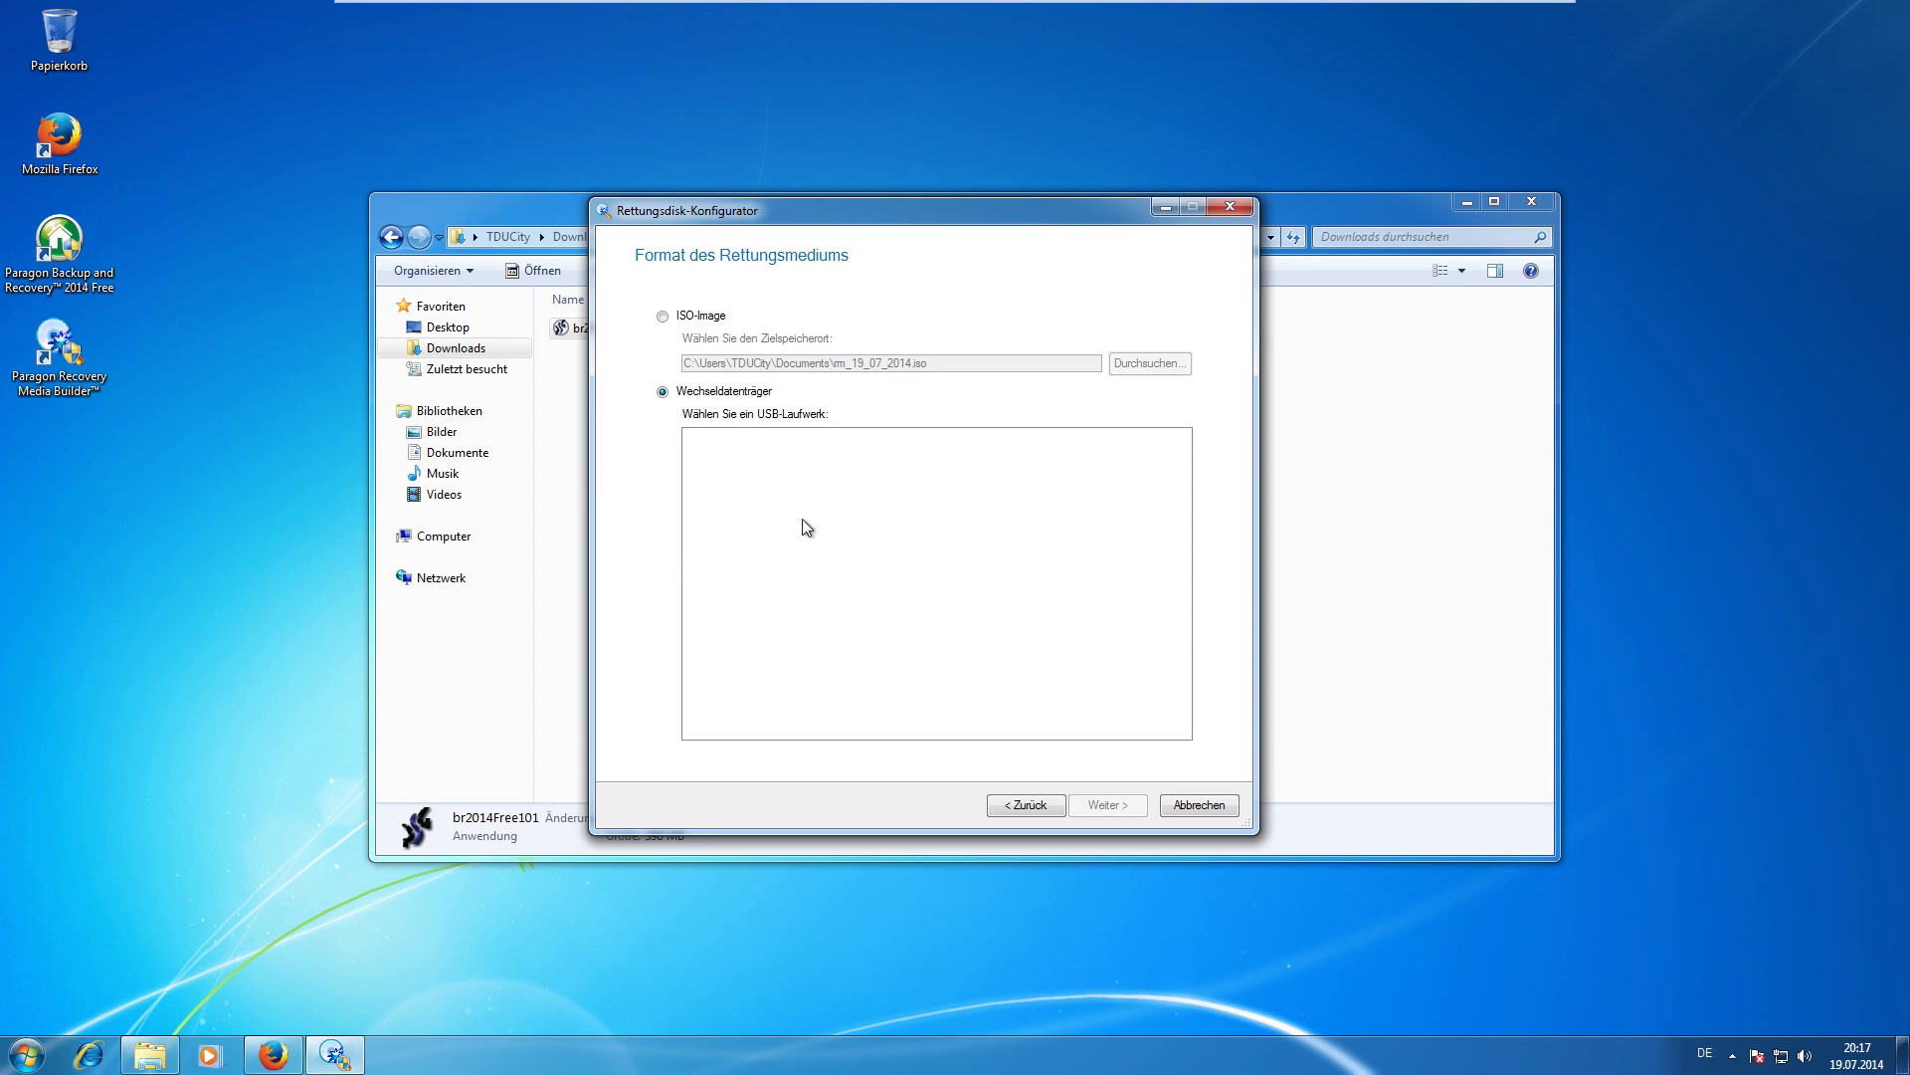
{"action": "left_click", "coordinate": [705, 317]}
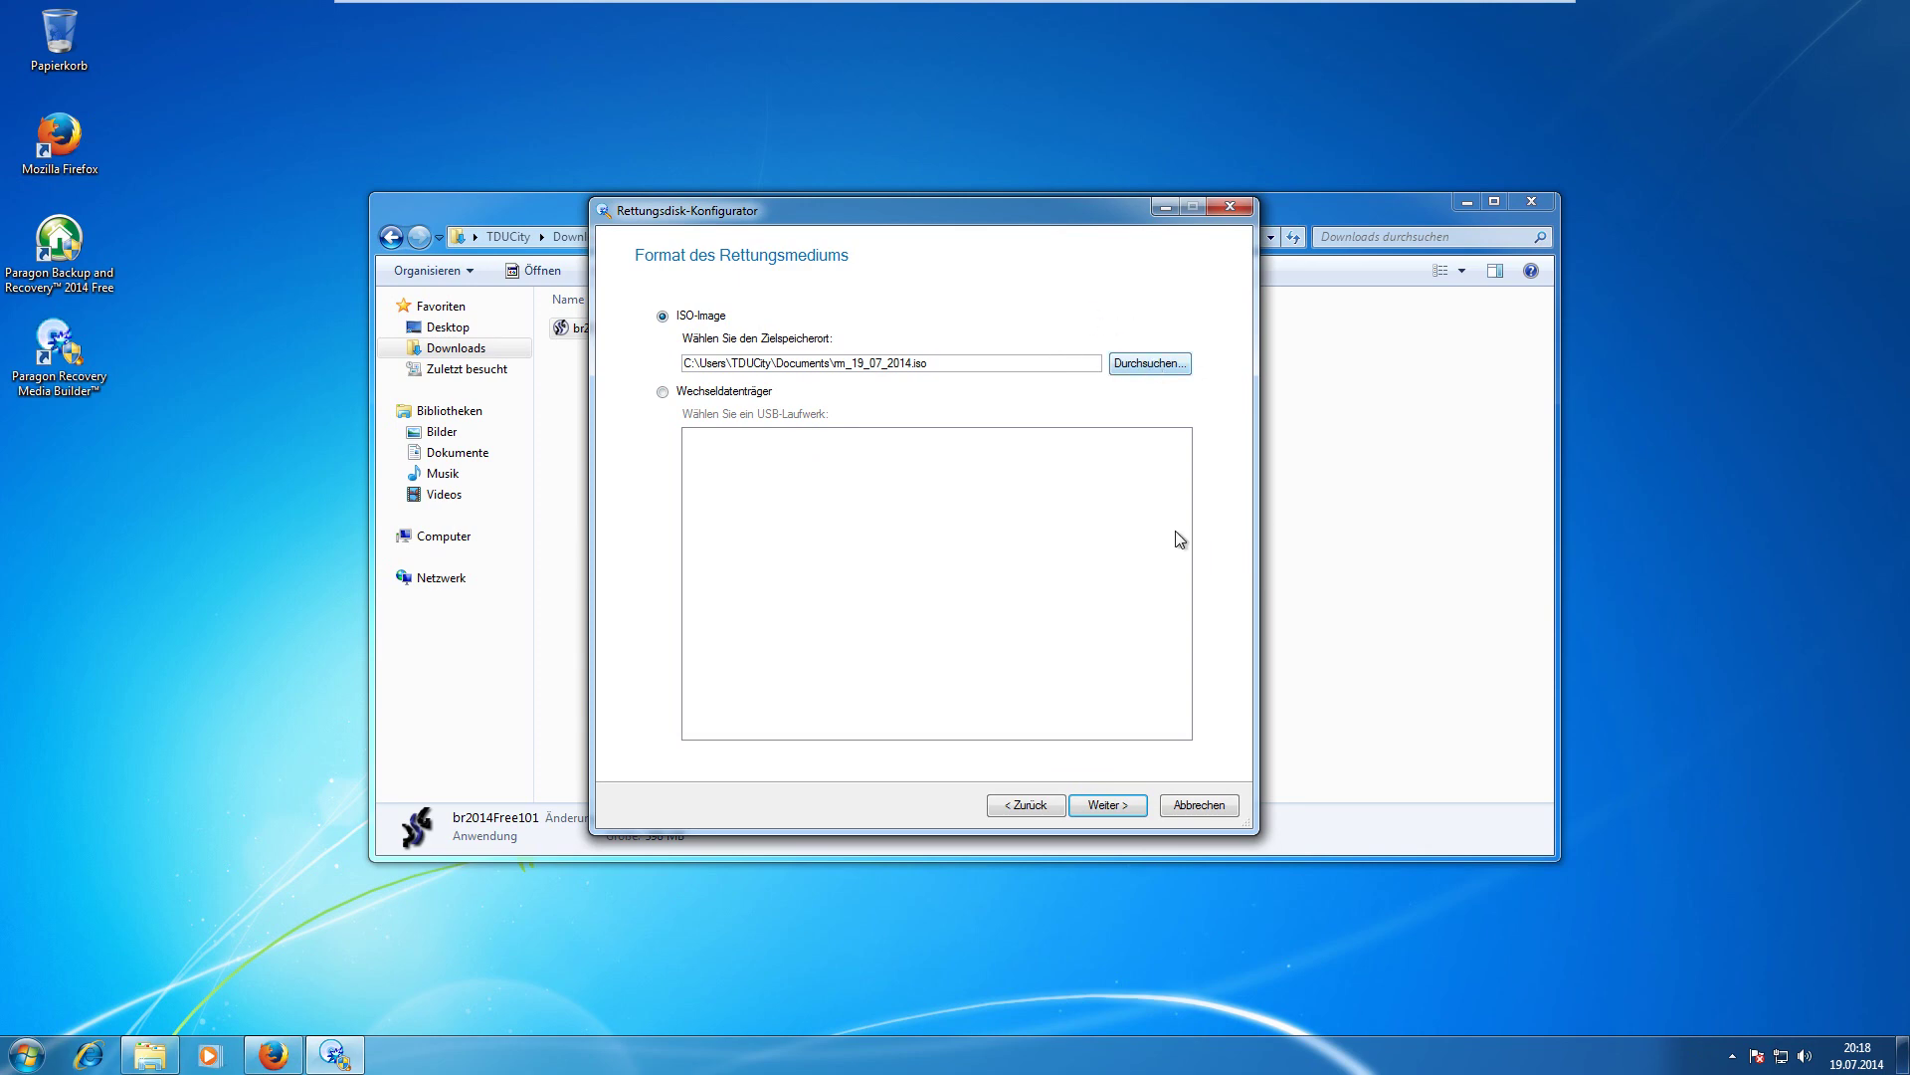
{"action": "left_click", "coordinate": [1218, 803]}
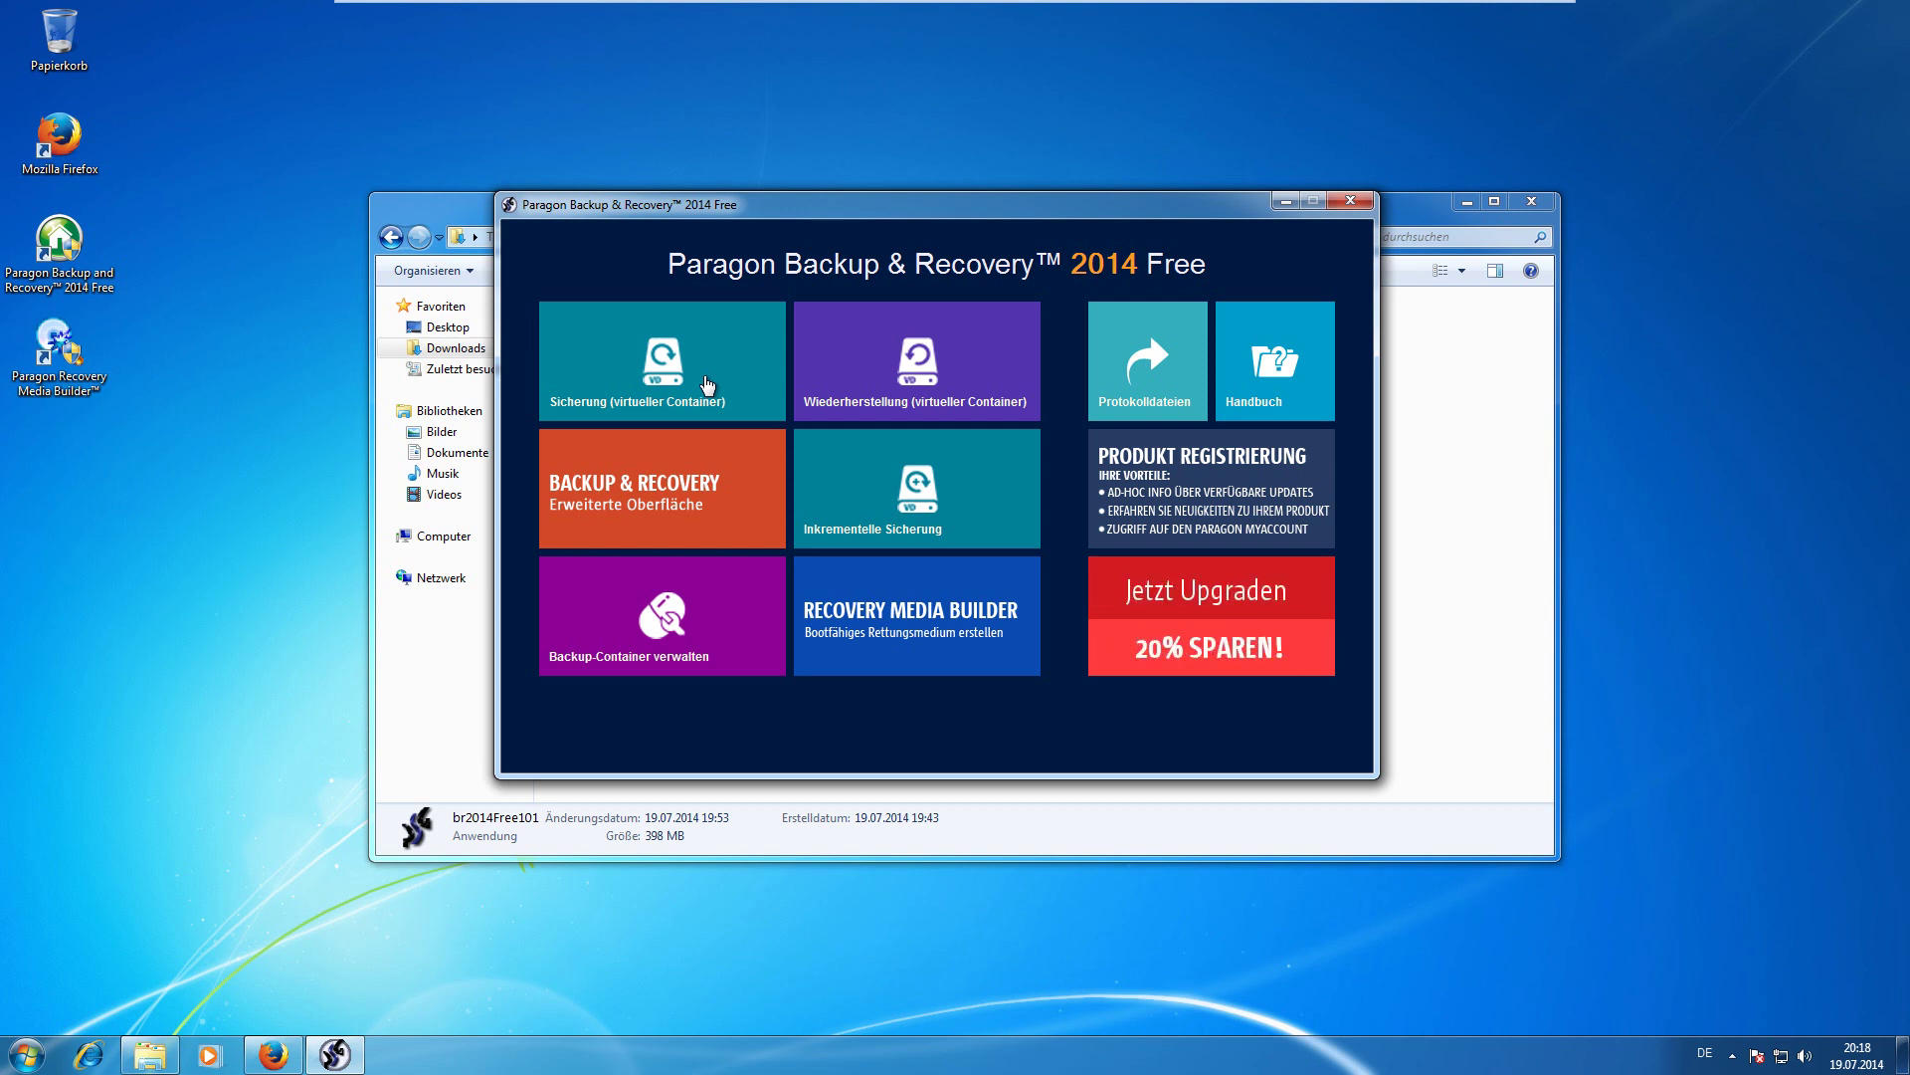
Start a virtual container backup and select the whole Basis MBR-Datenträger 0 disk as its source.
{"action": "left_click", "coordinate": [706, 385]}
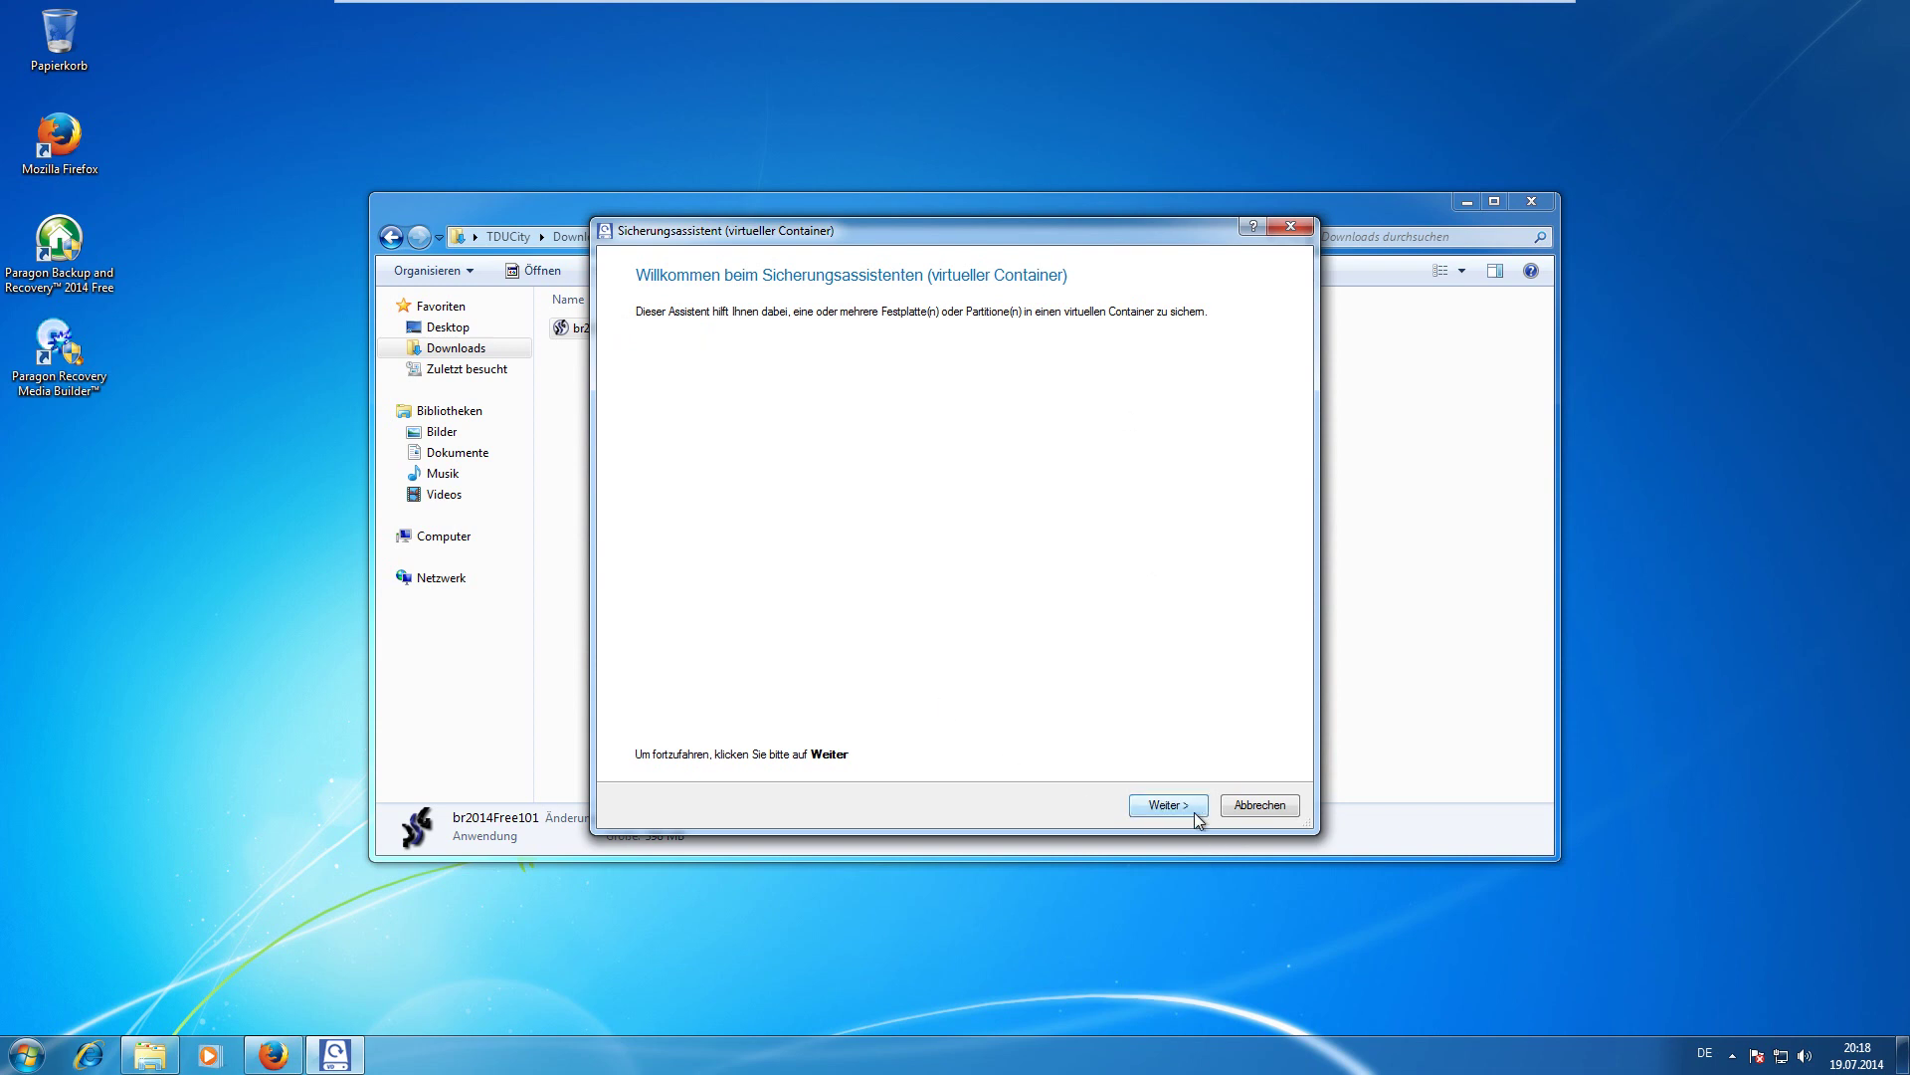
{"action": "left_click", "coordinate": [1193, 811]}
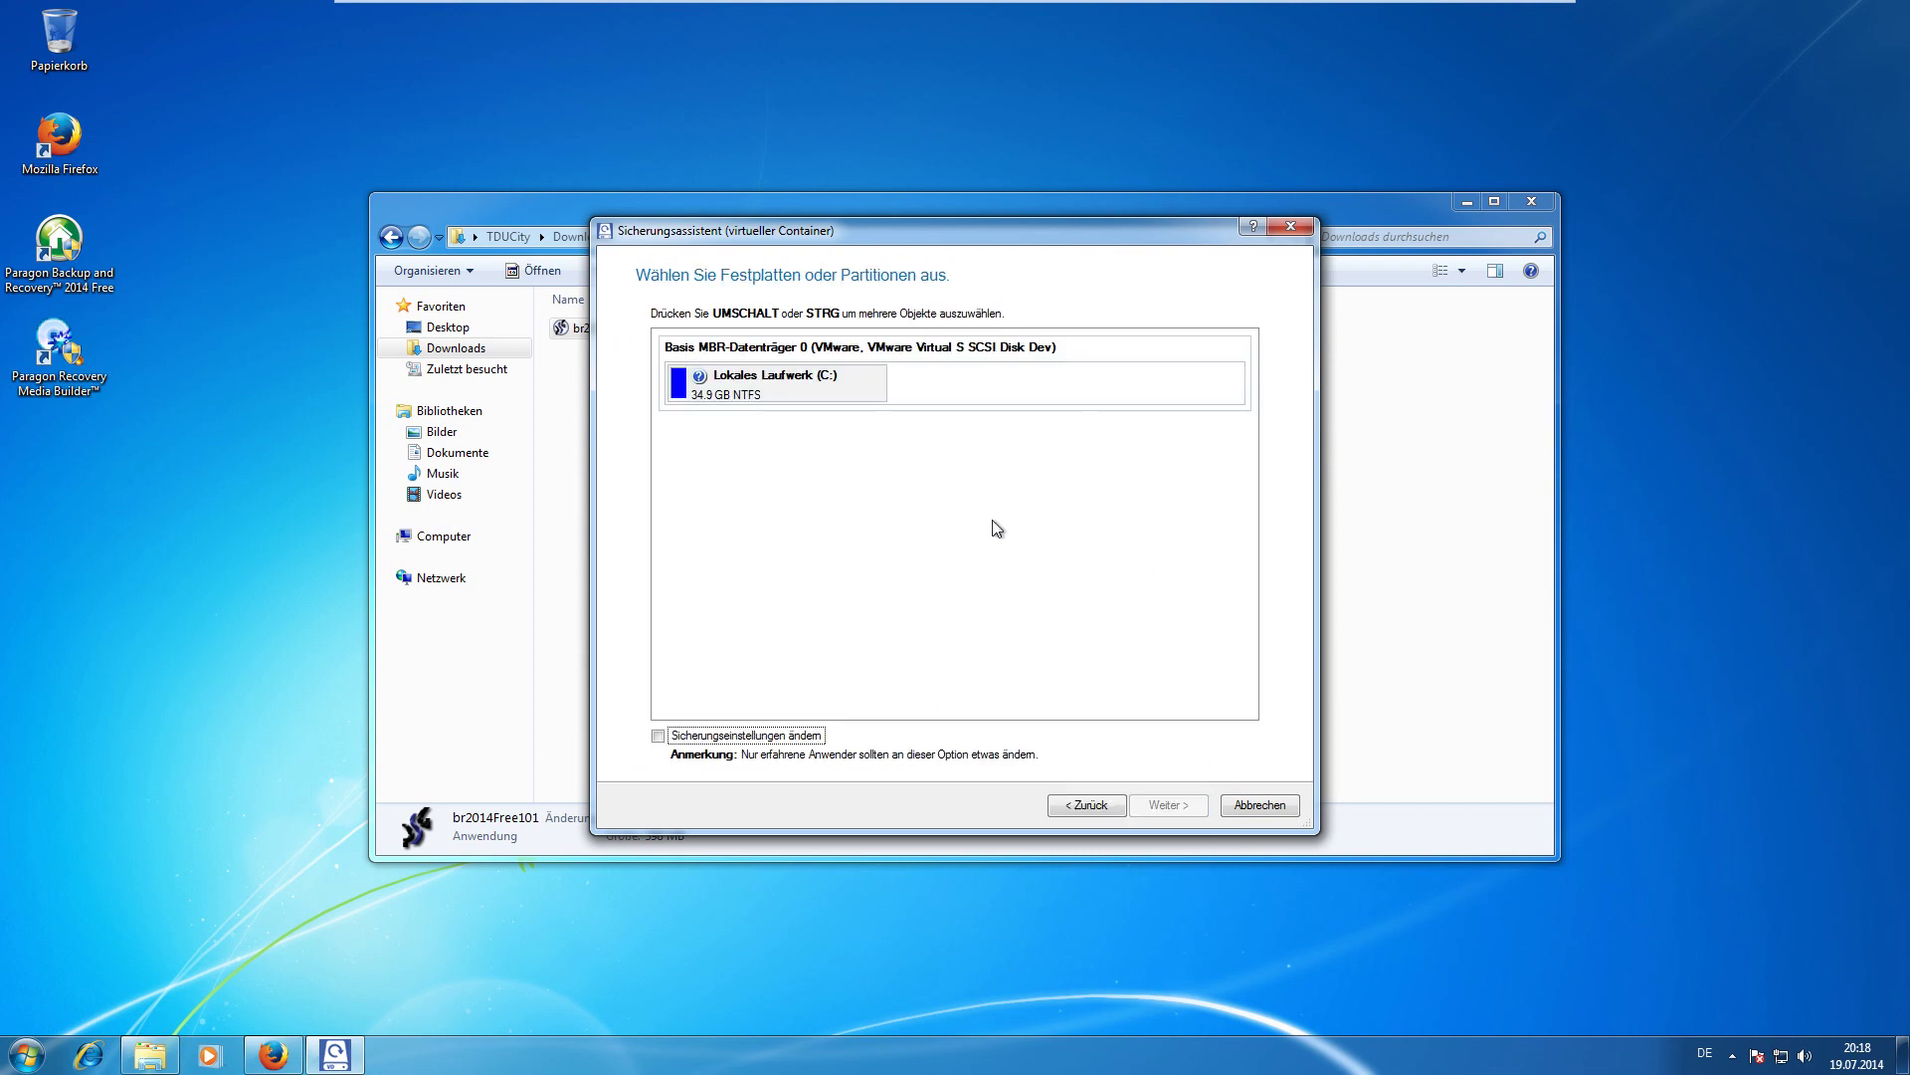
{"action": "left_click", "coordinate": [748, 396]}
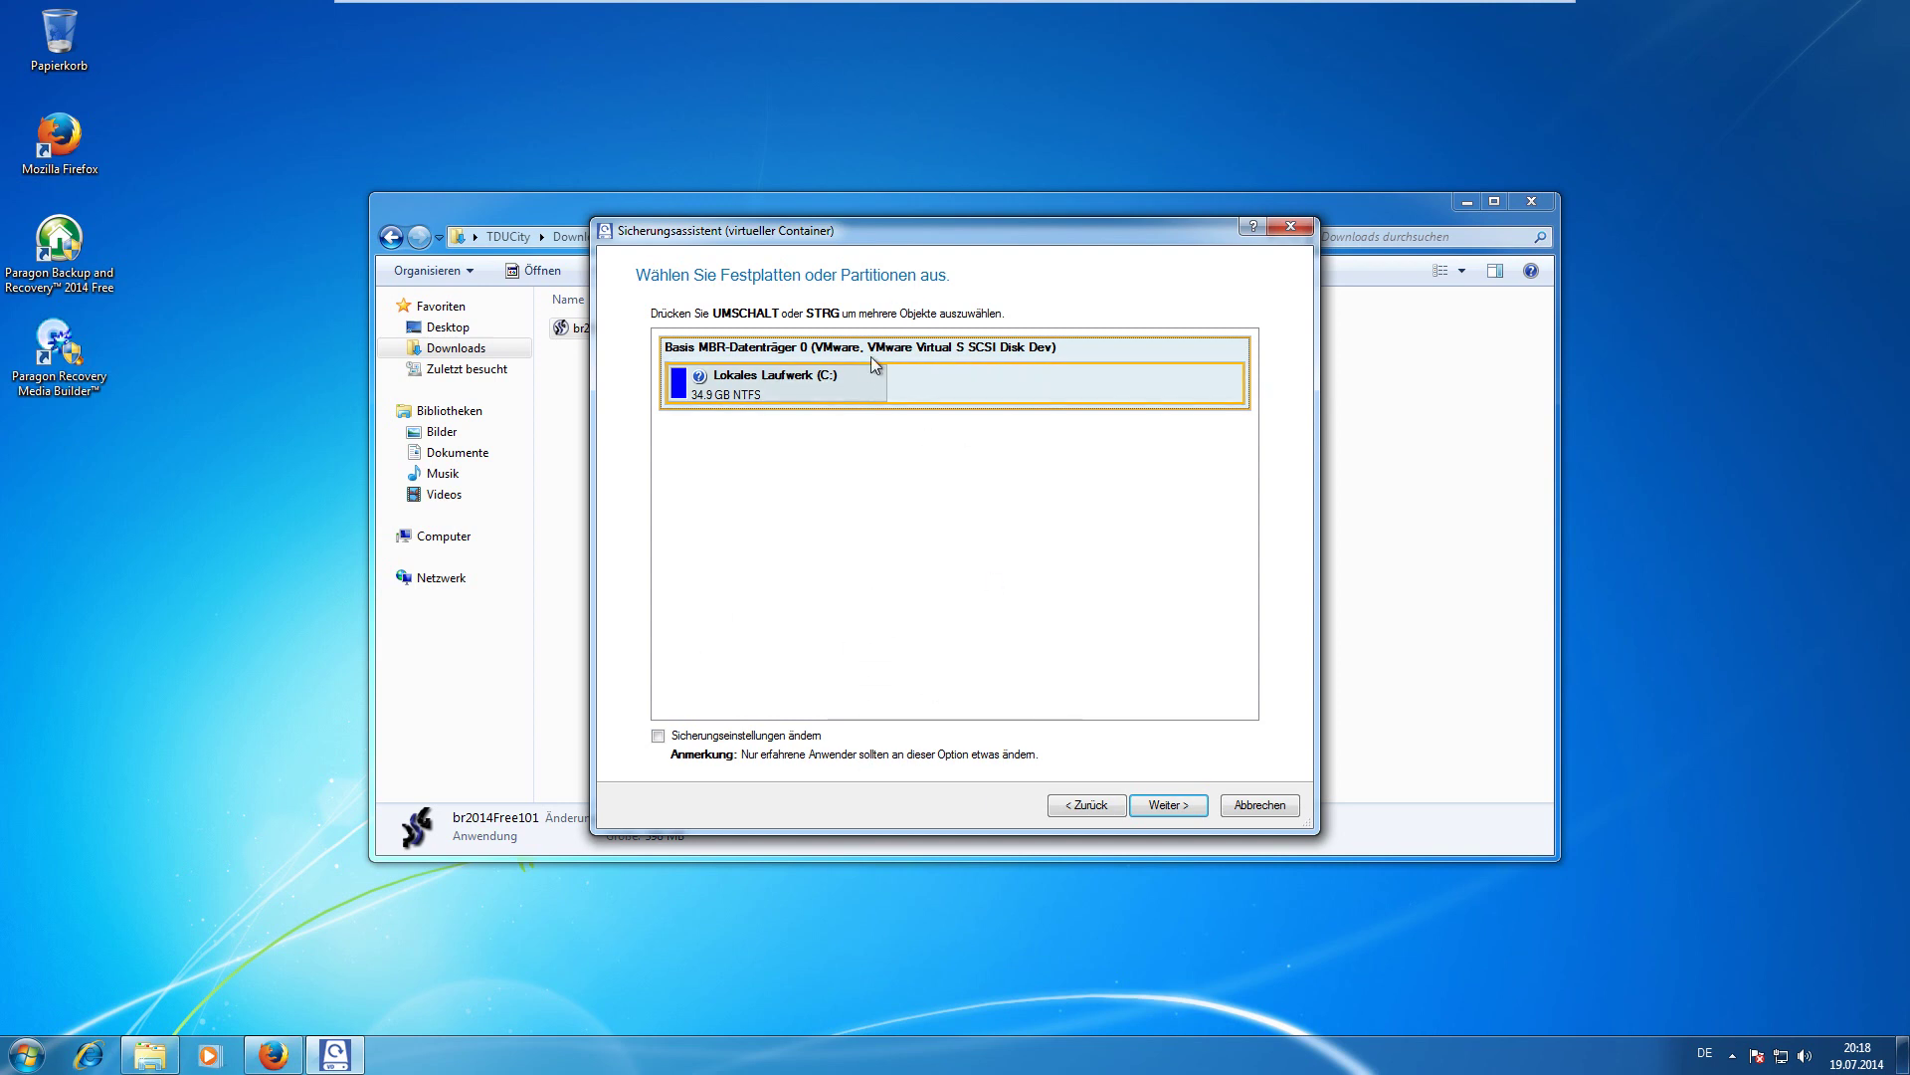
{"action": "left_click", "coordinate": [1176, 808]}
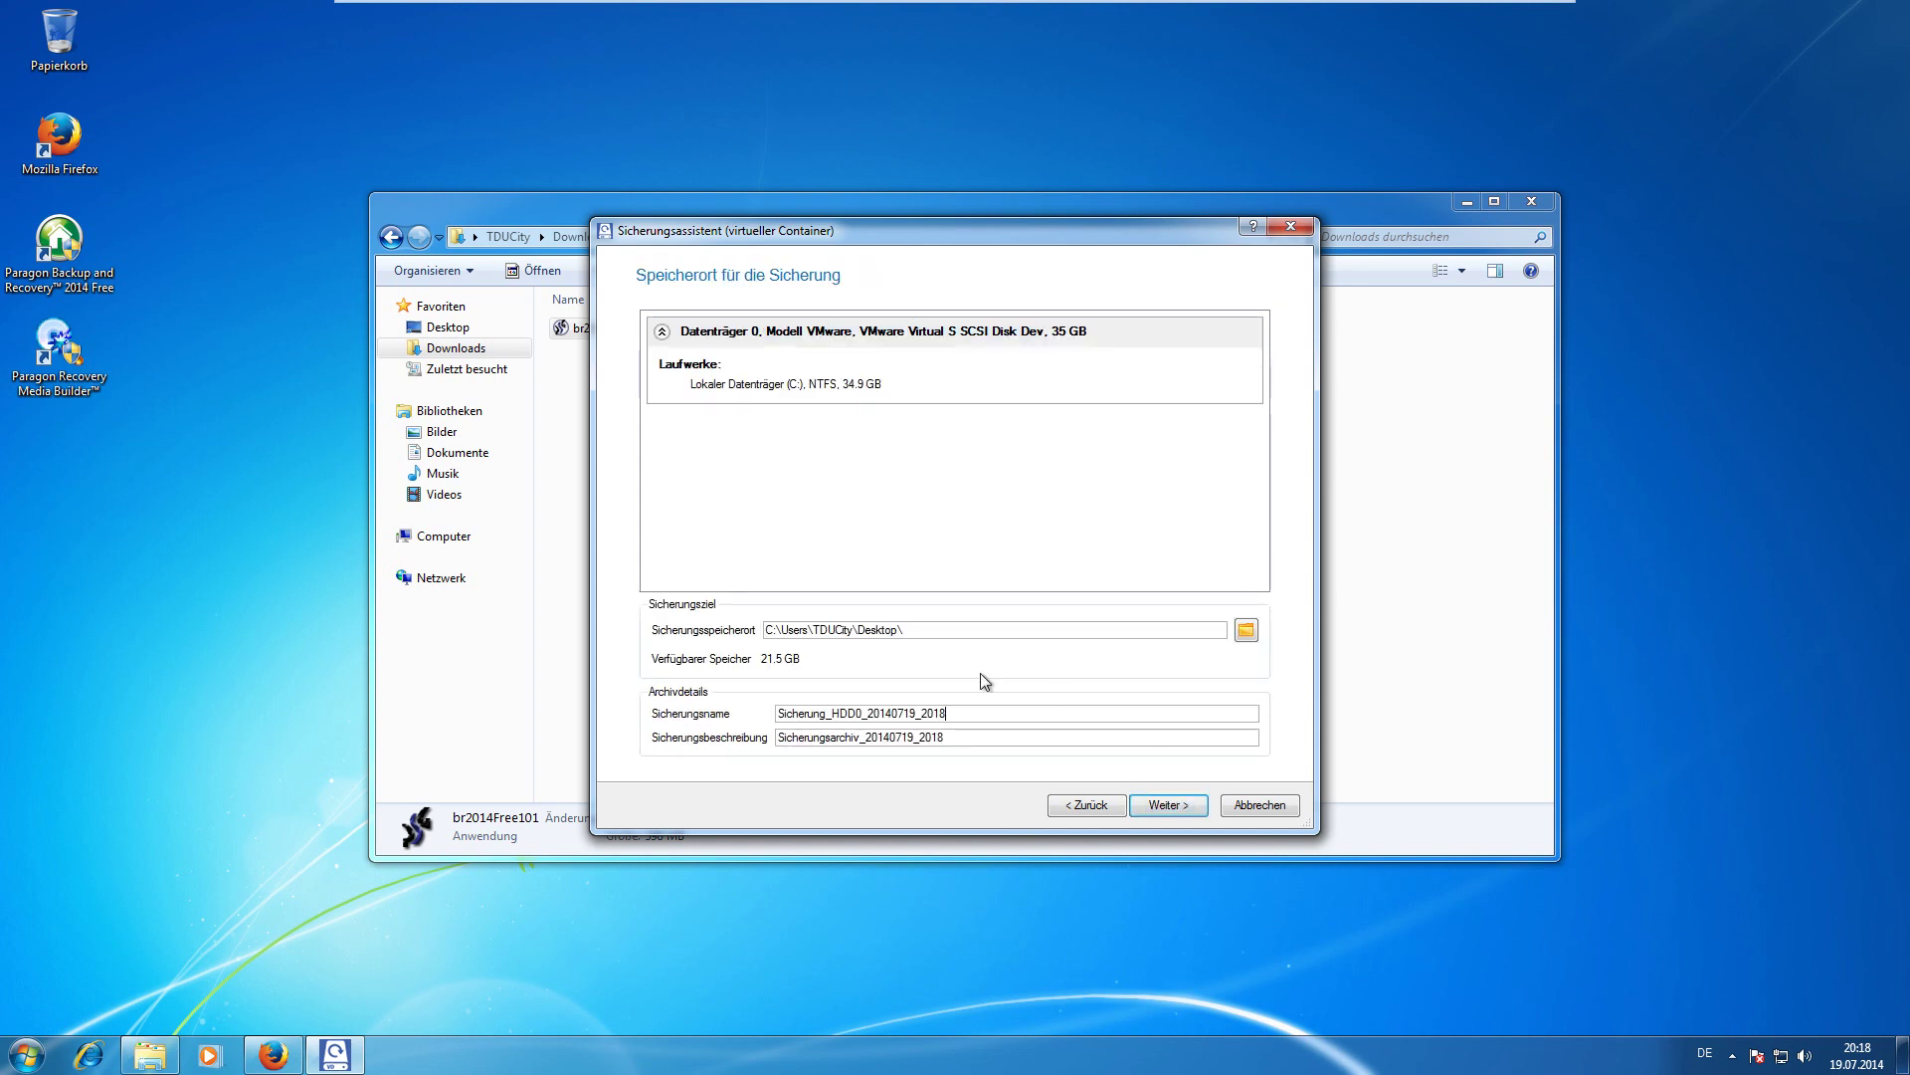
Check the network and local drive locations, and set the backup destination to a folder named Sicherung on the user's desktop.
{"action": "left_click", "coordinate": [1245, 630]}
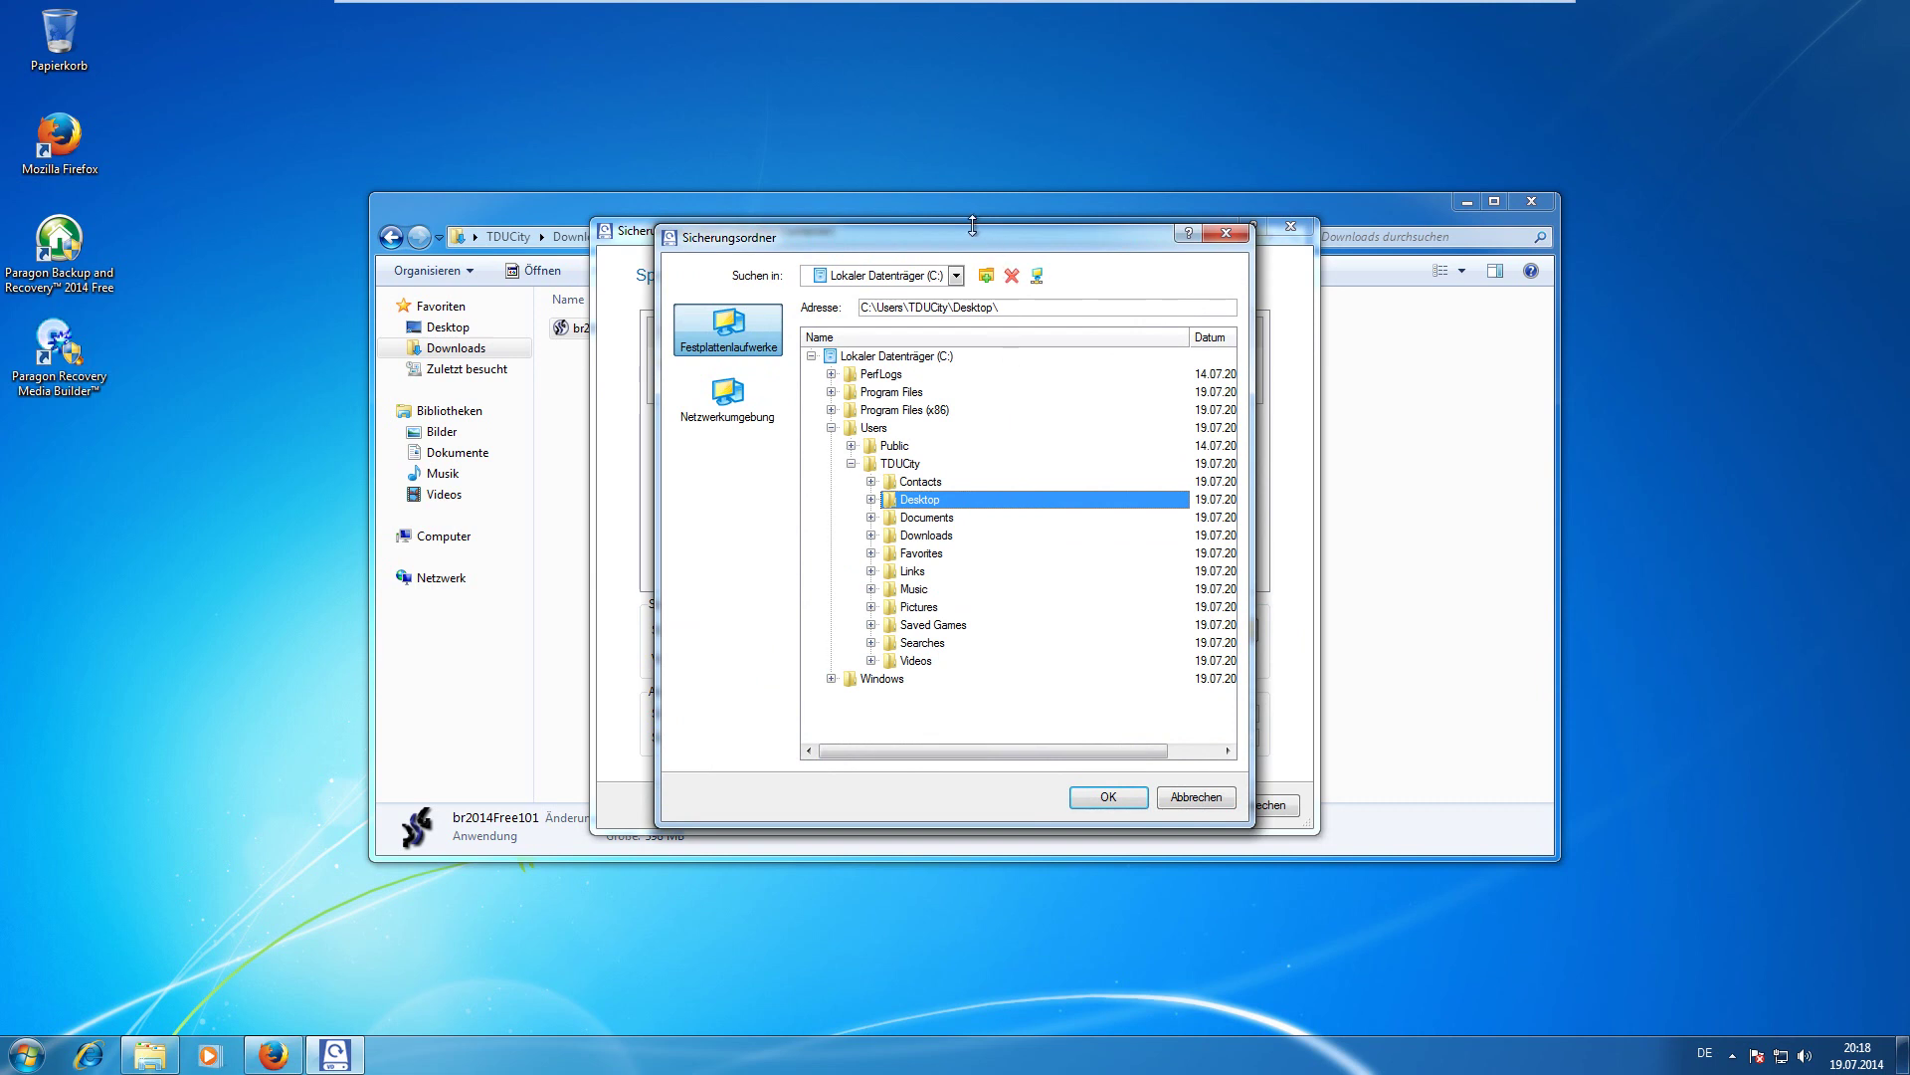
{"action": "left_click_drag", "start_coordinate": [962, 243], "coordinate": [1019, 290]}
{"action": "left_click", "coordinate": [789, 443]}
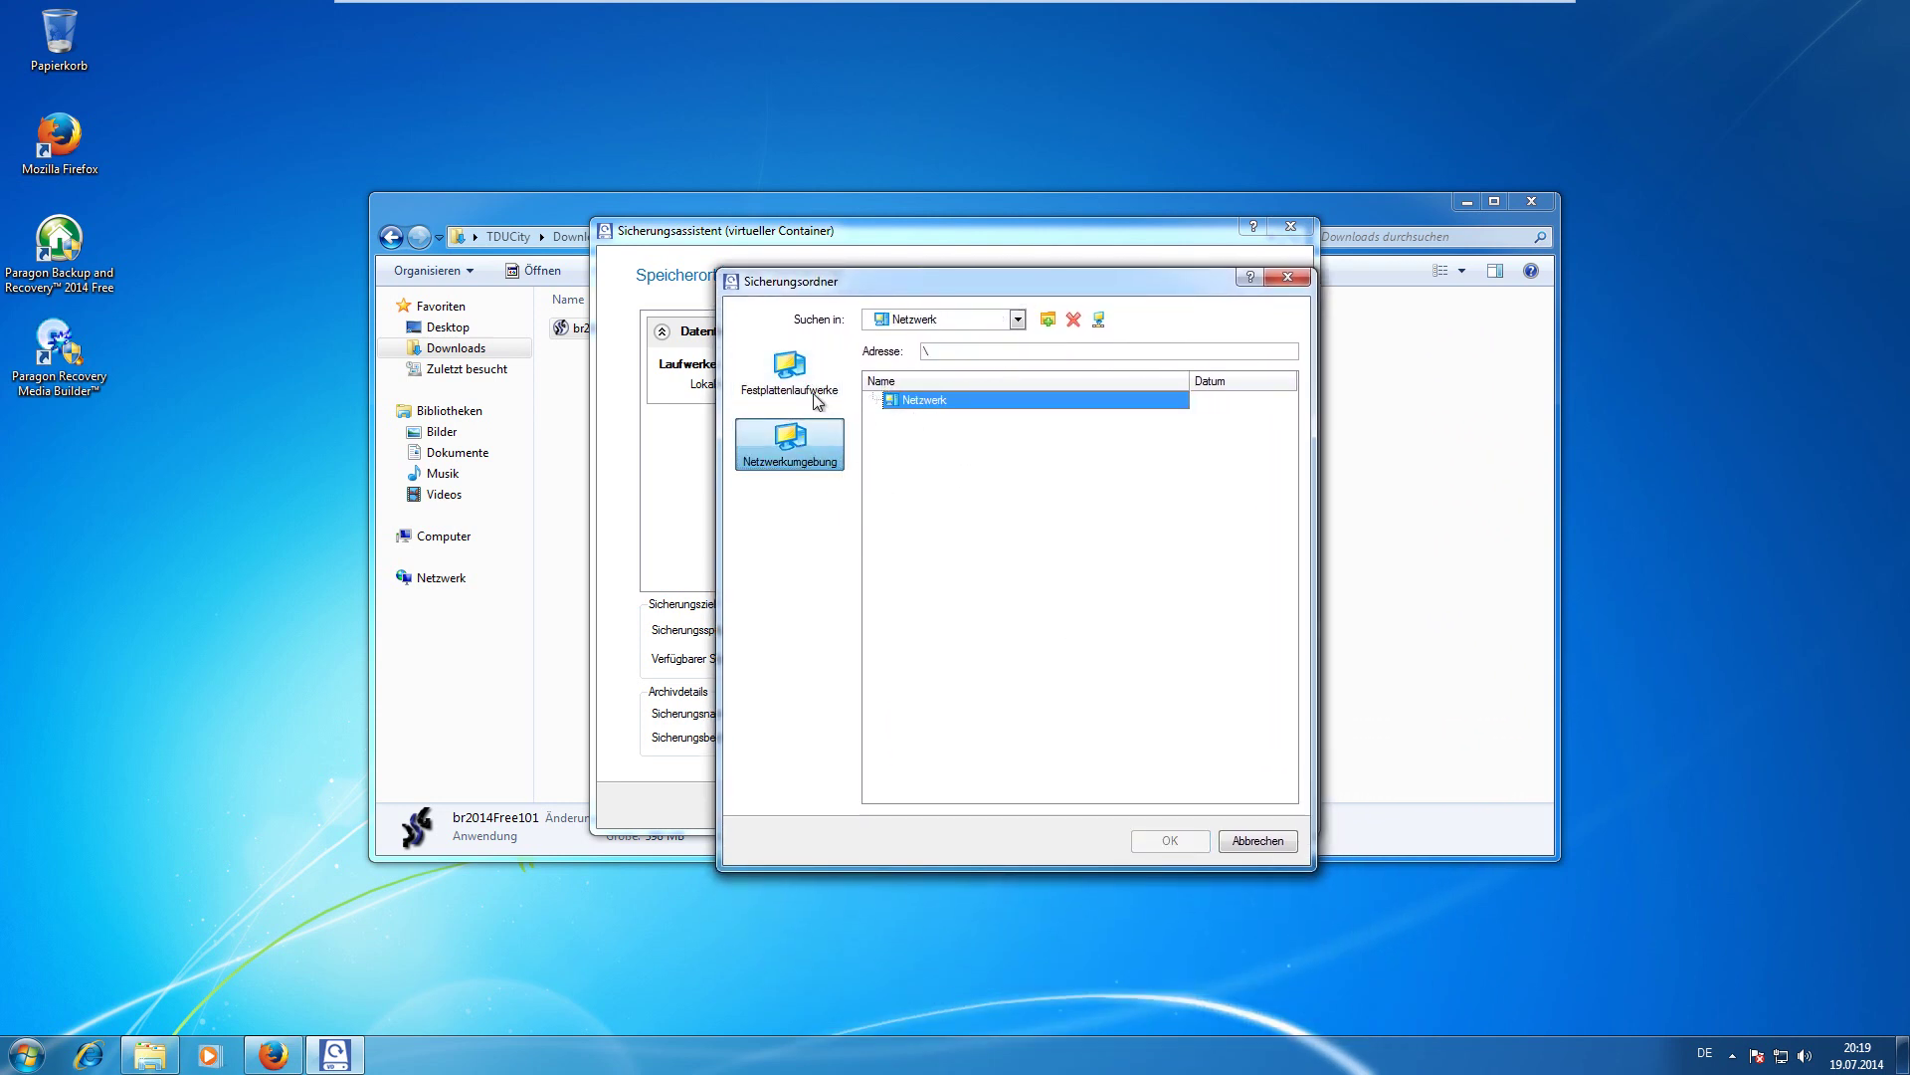
{"action": "left_click", "coordinate": [789, 375]}
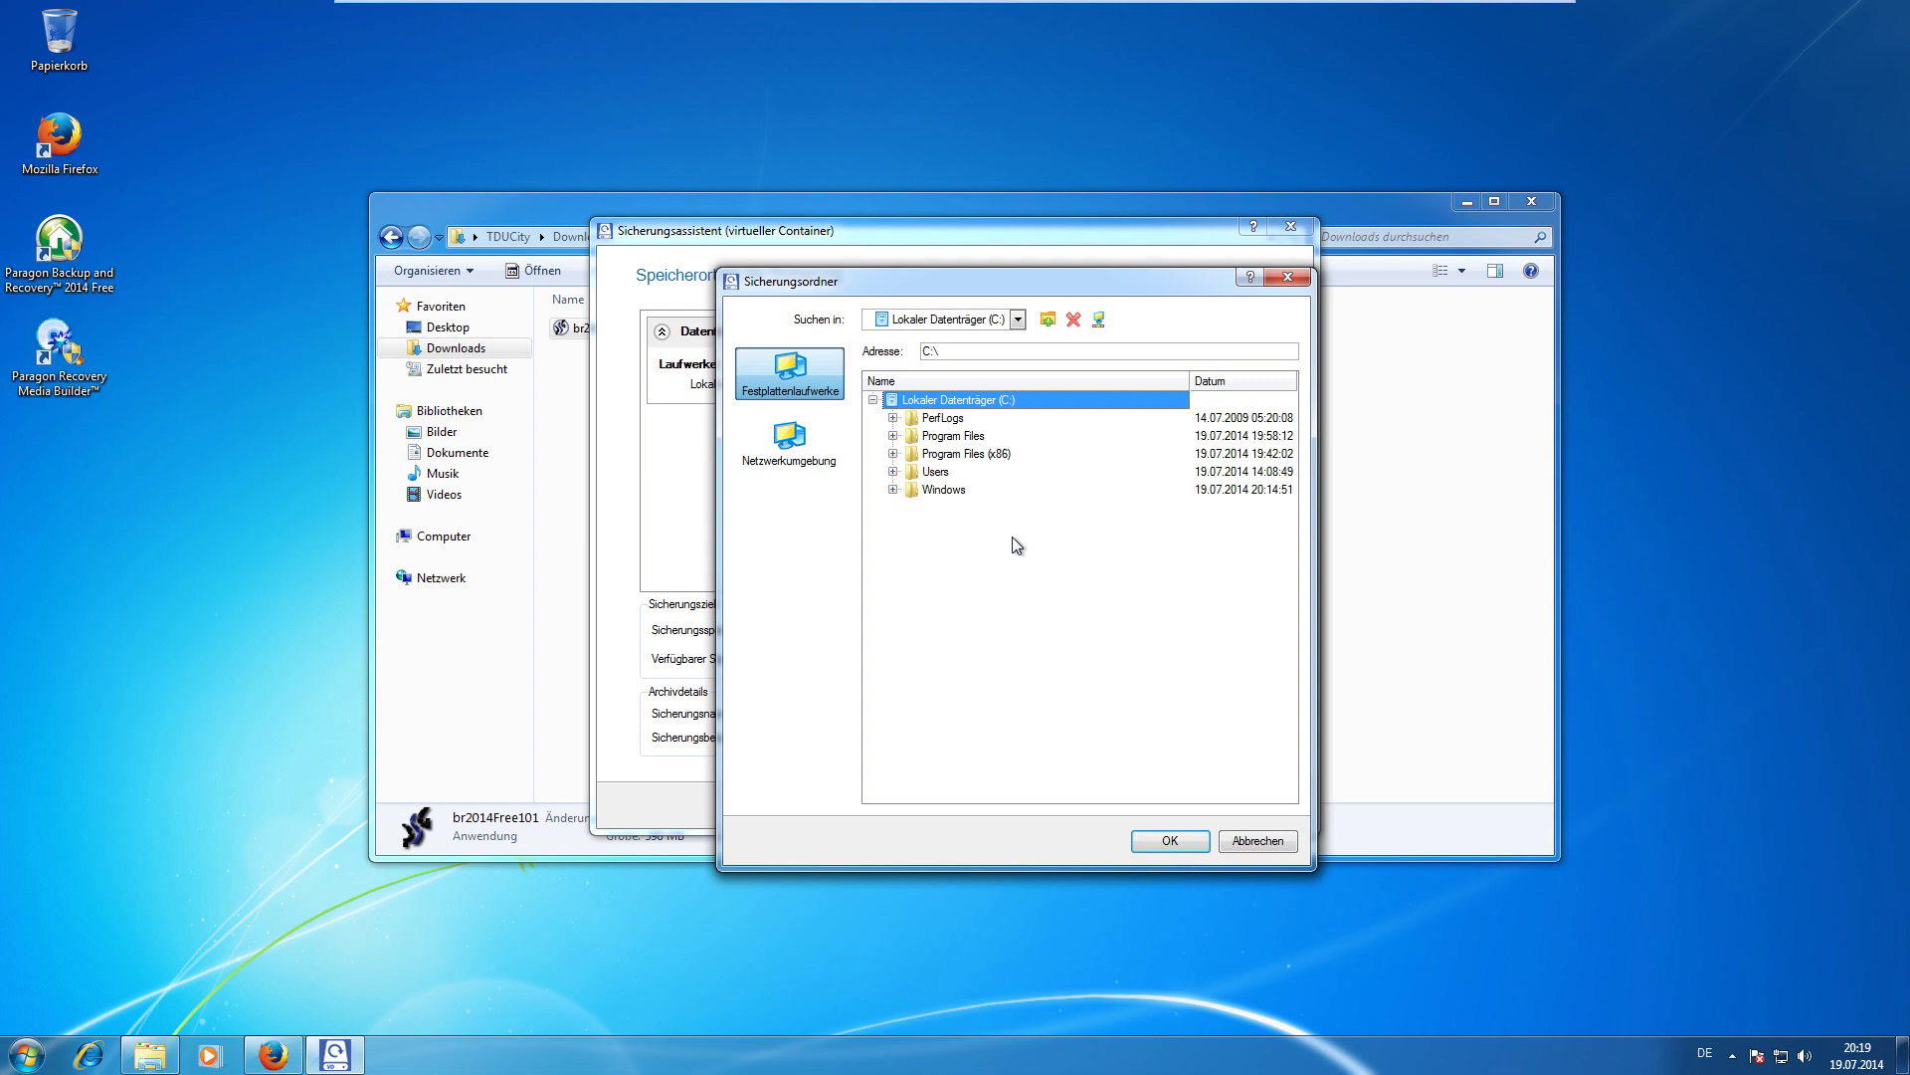
{"action": "double_click", "coordinate": [979, 438]}
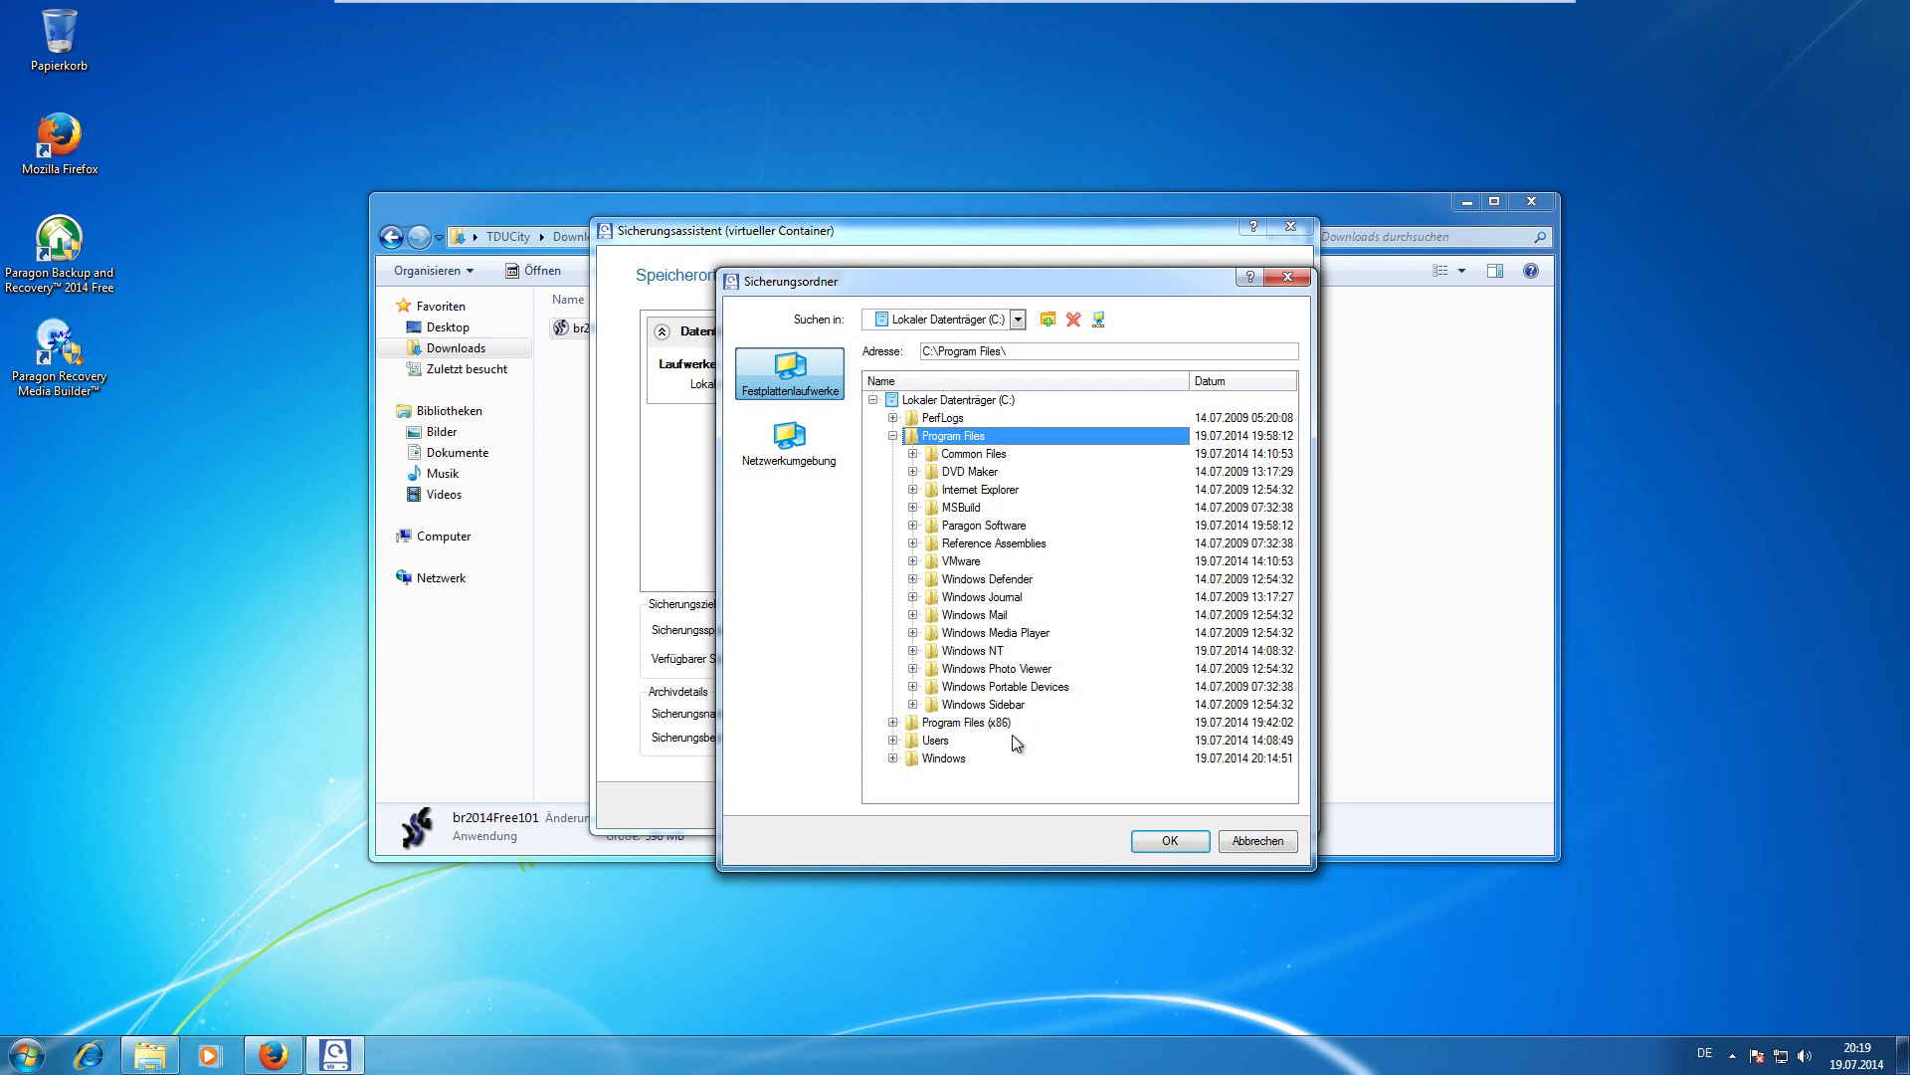
{"action": "double_click", "coordinate": [931, 741]}
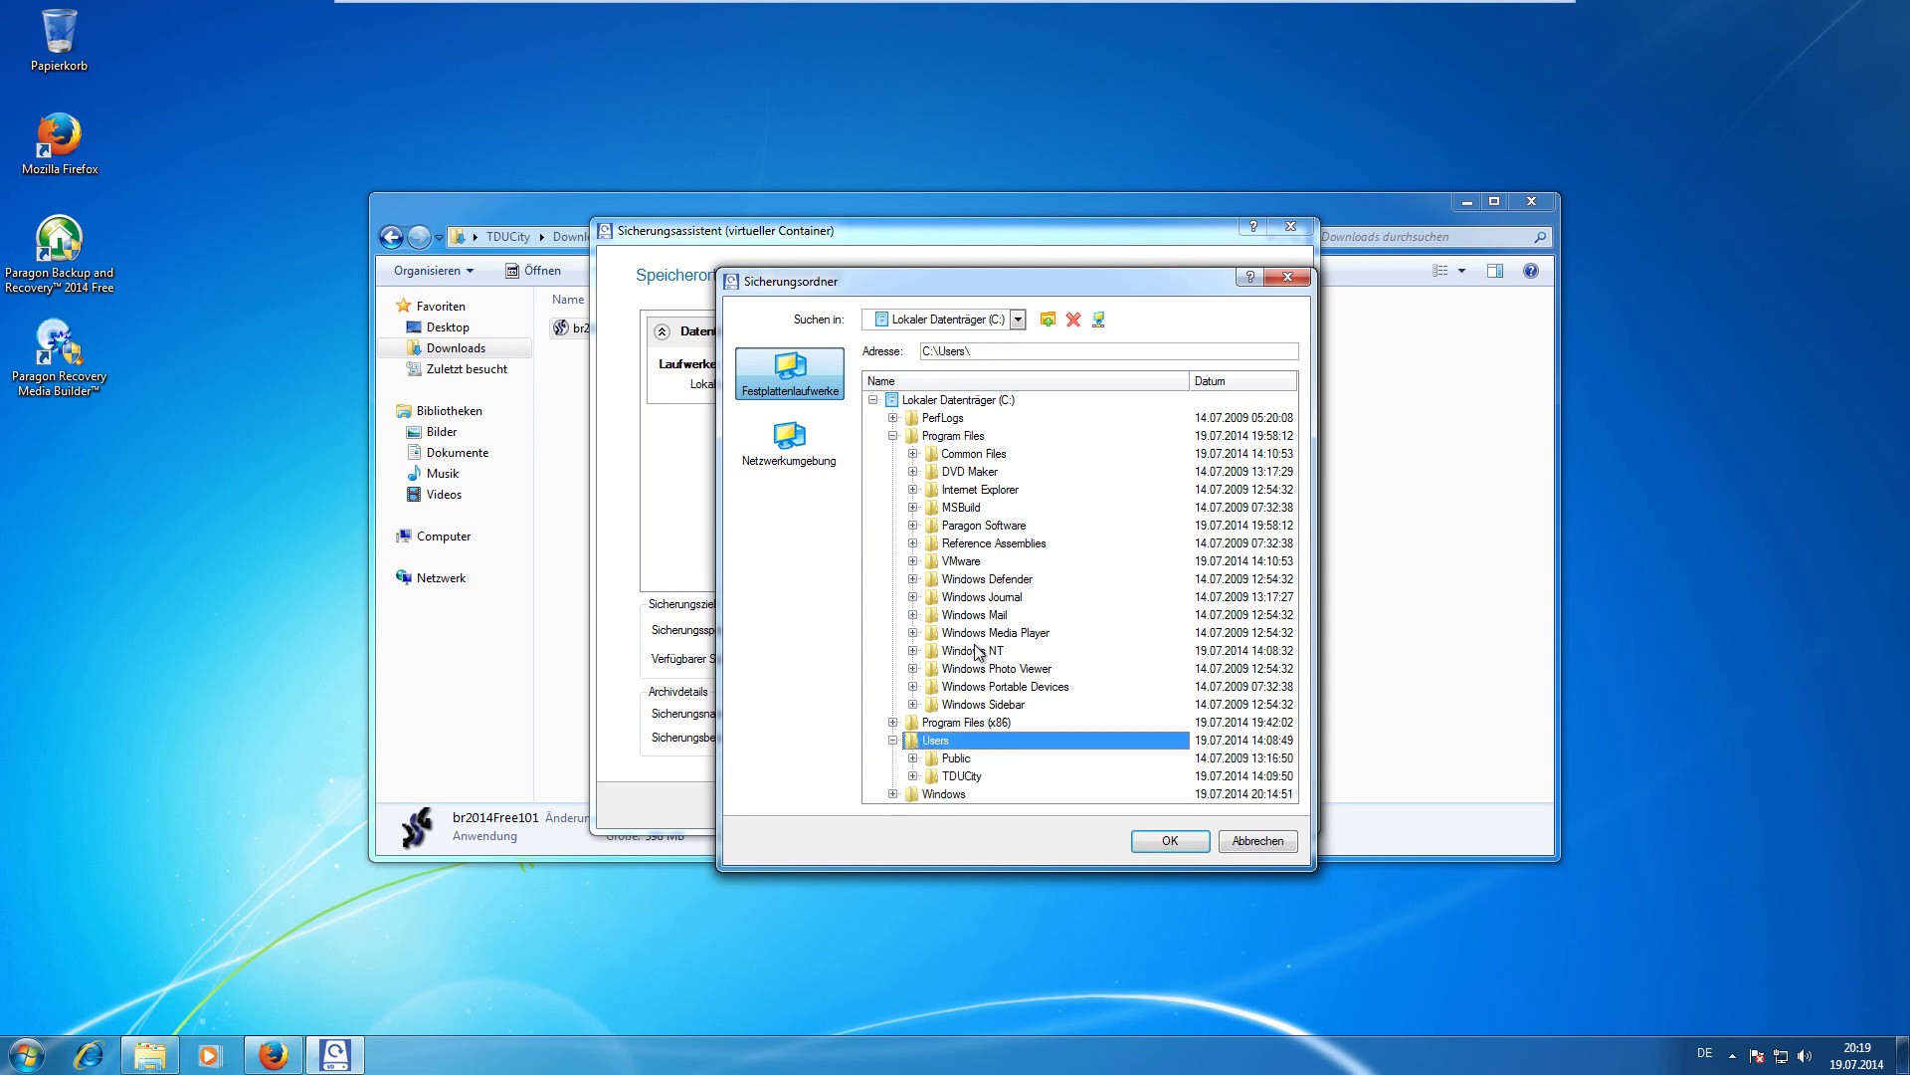
{"action": "double_click", "coordinate": [968, 775]}
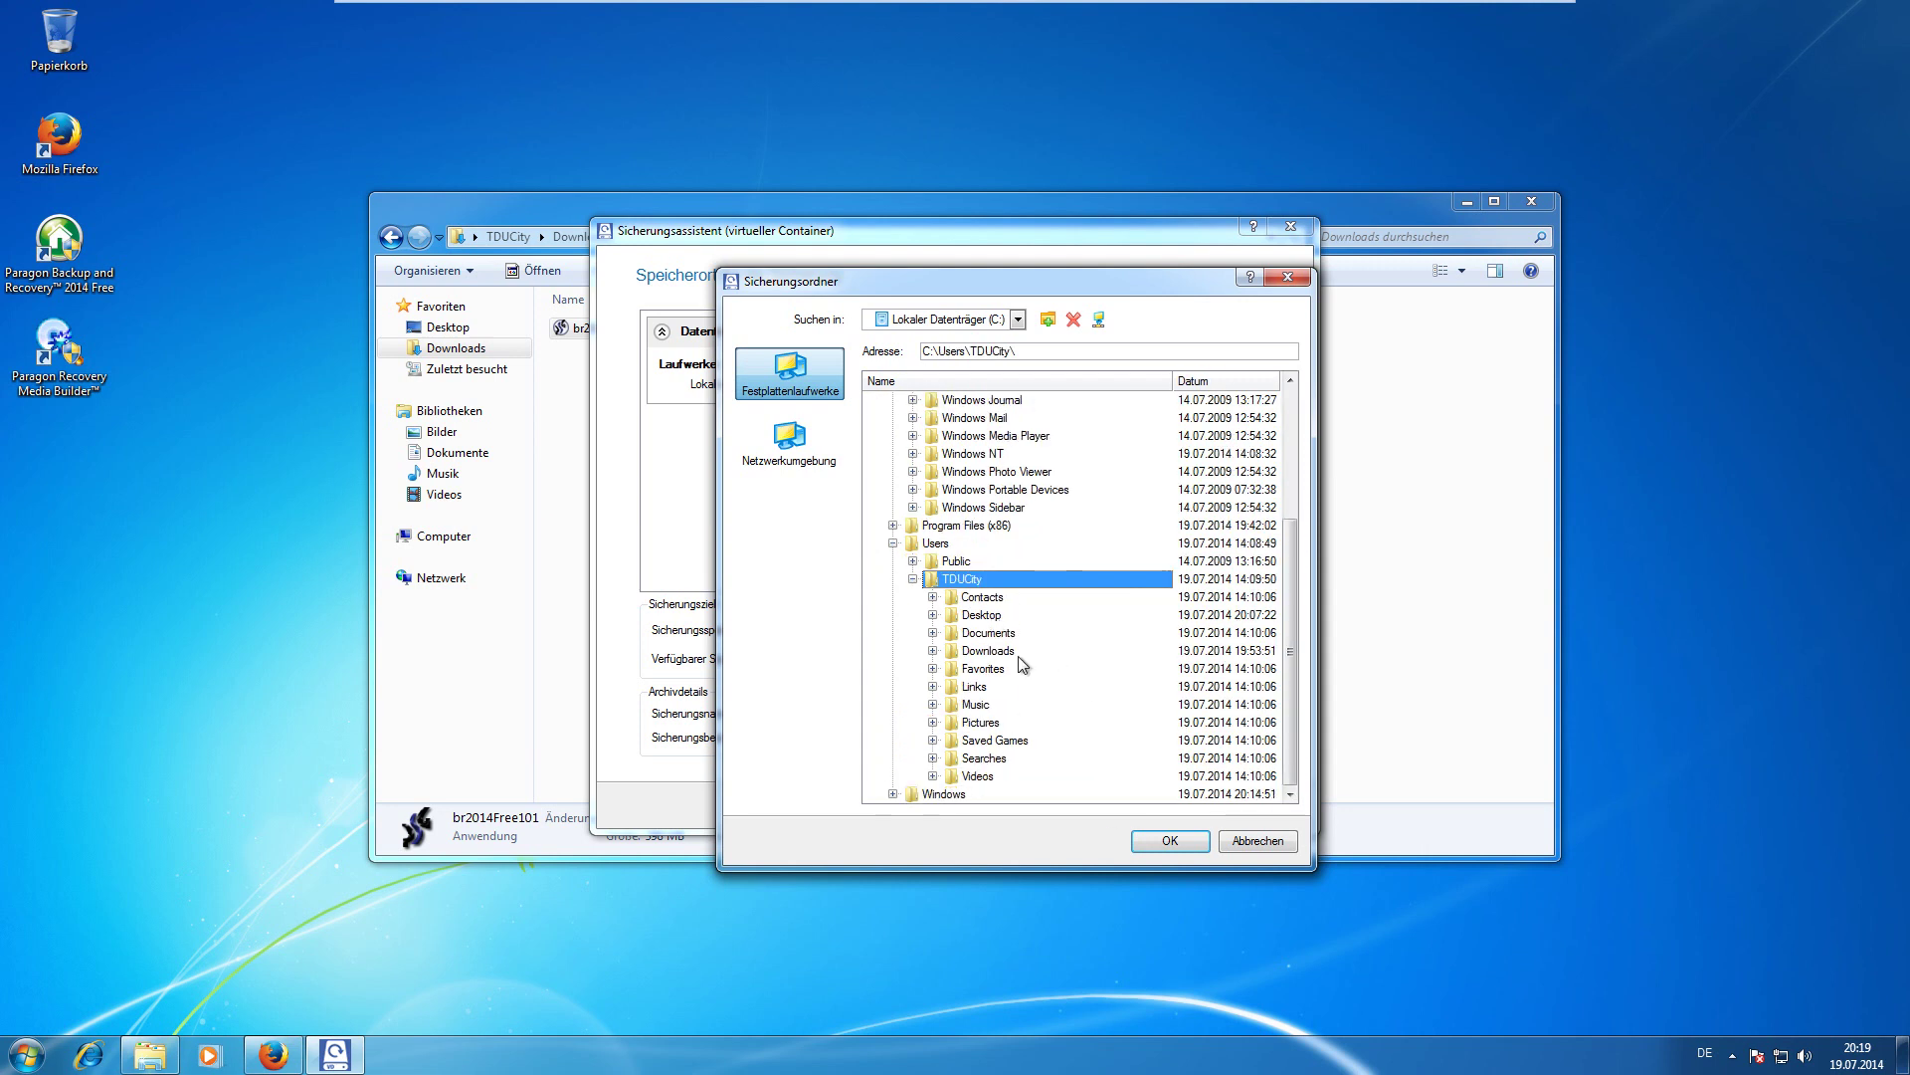
{"action": "left_click", "coordinate": [1015, 615]}
{"action": "left_click", "coordinate": [1166, 841]}
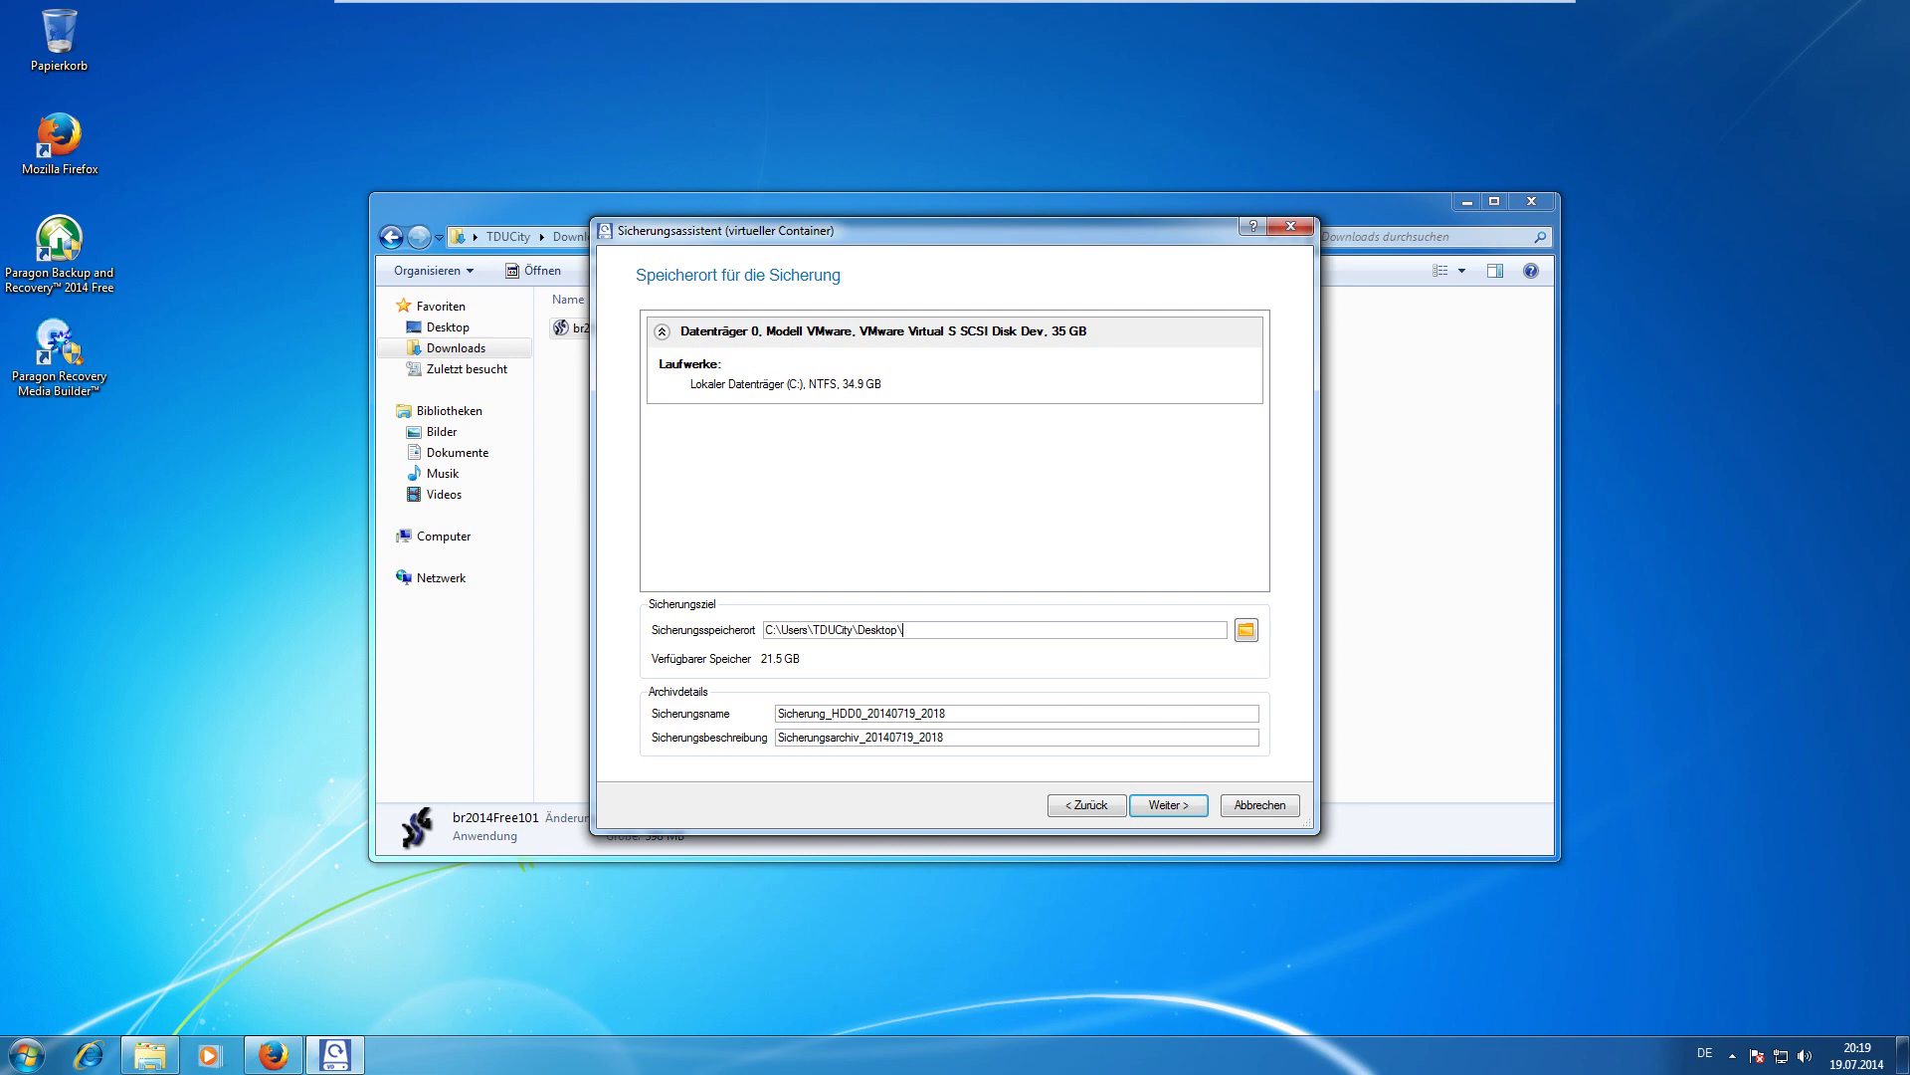
{"action": "type", "text": "Sicherung"}
Name the backup System_C 17.07.14, reuse that name as its description, run the backup and close the finished wizard.
{"action": "key", "text": "Tab"}
{"action": "key", "text": "Tab"}
{"action": "type", "text": "Sys"}
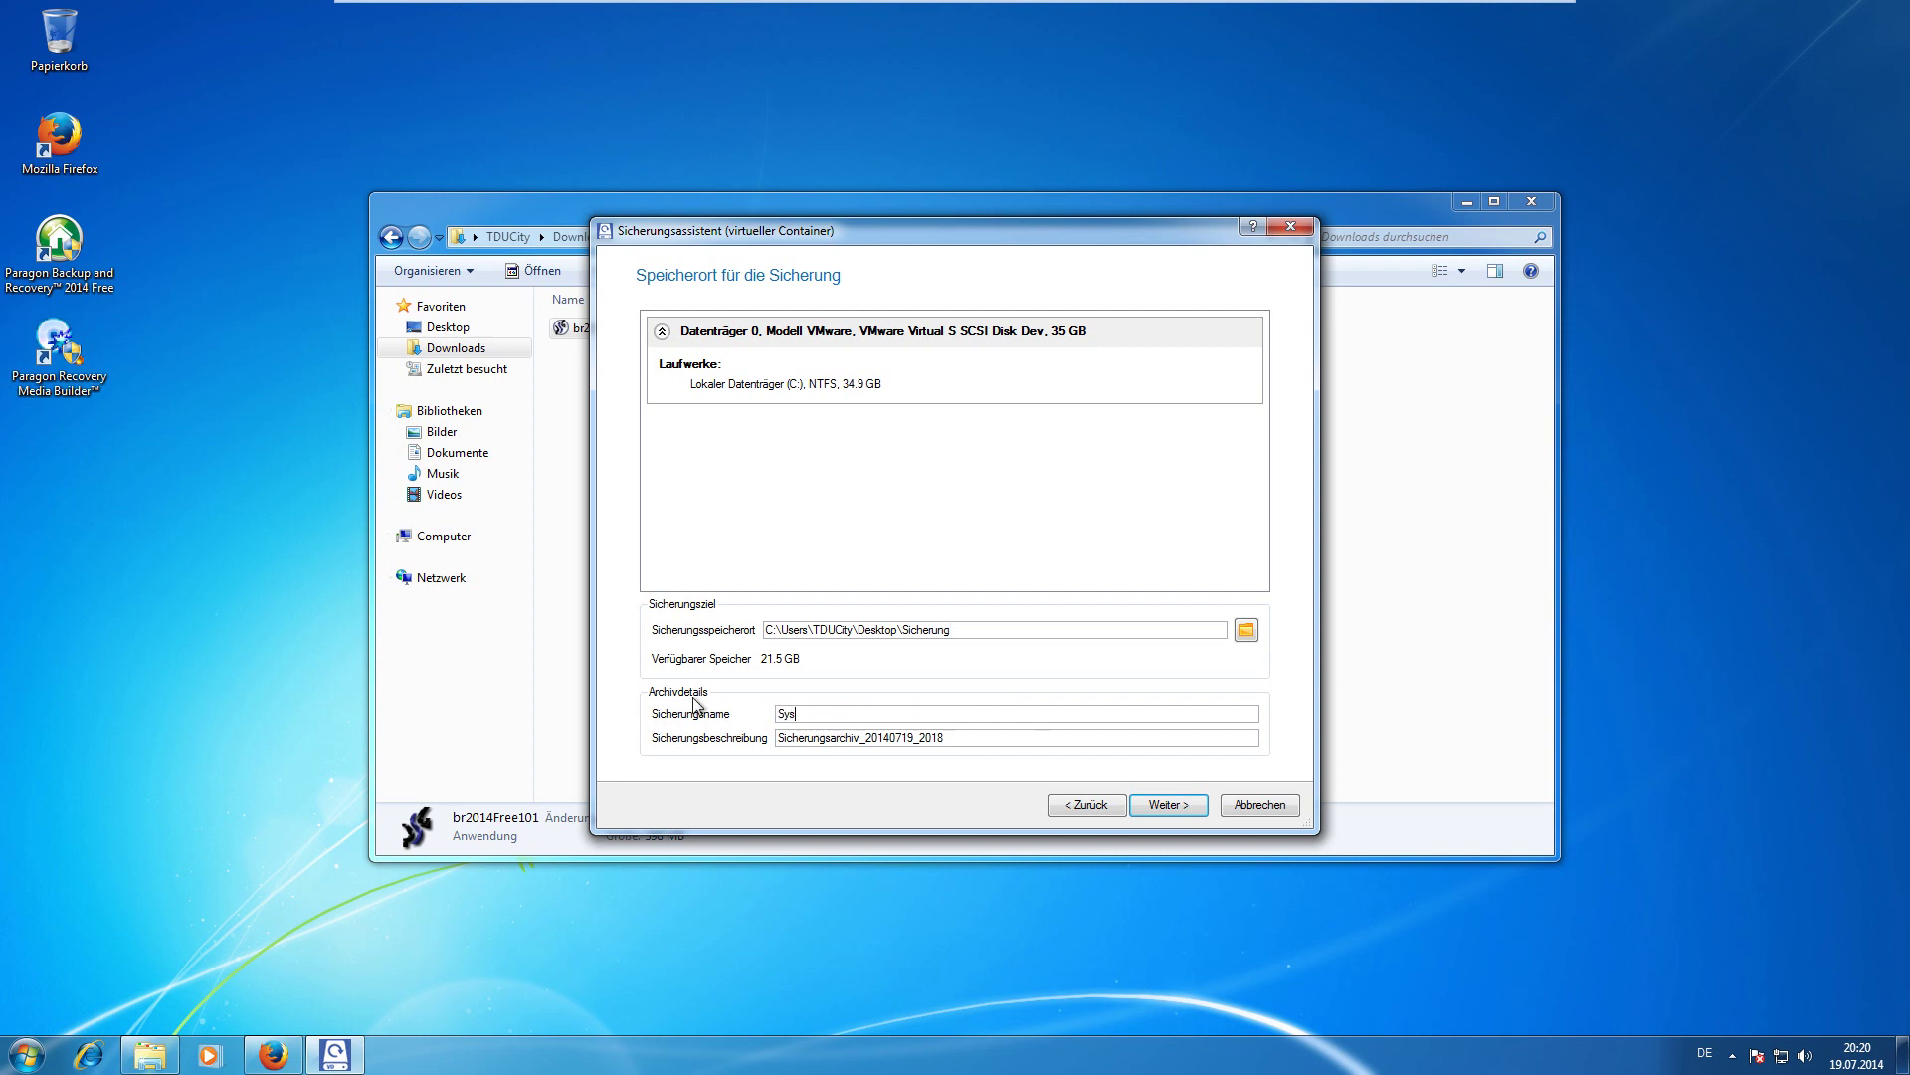
{"action": "type", "text": "tem_C 17.07.14"}
{"action": "key", "text": "shift+Tab"}
{"action": "key", "text": "ctrl+c"}
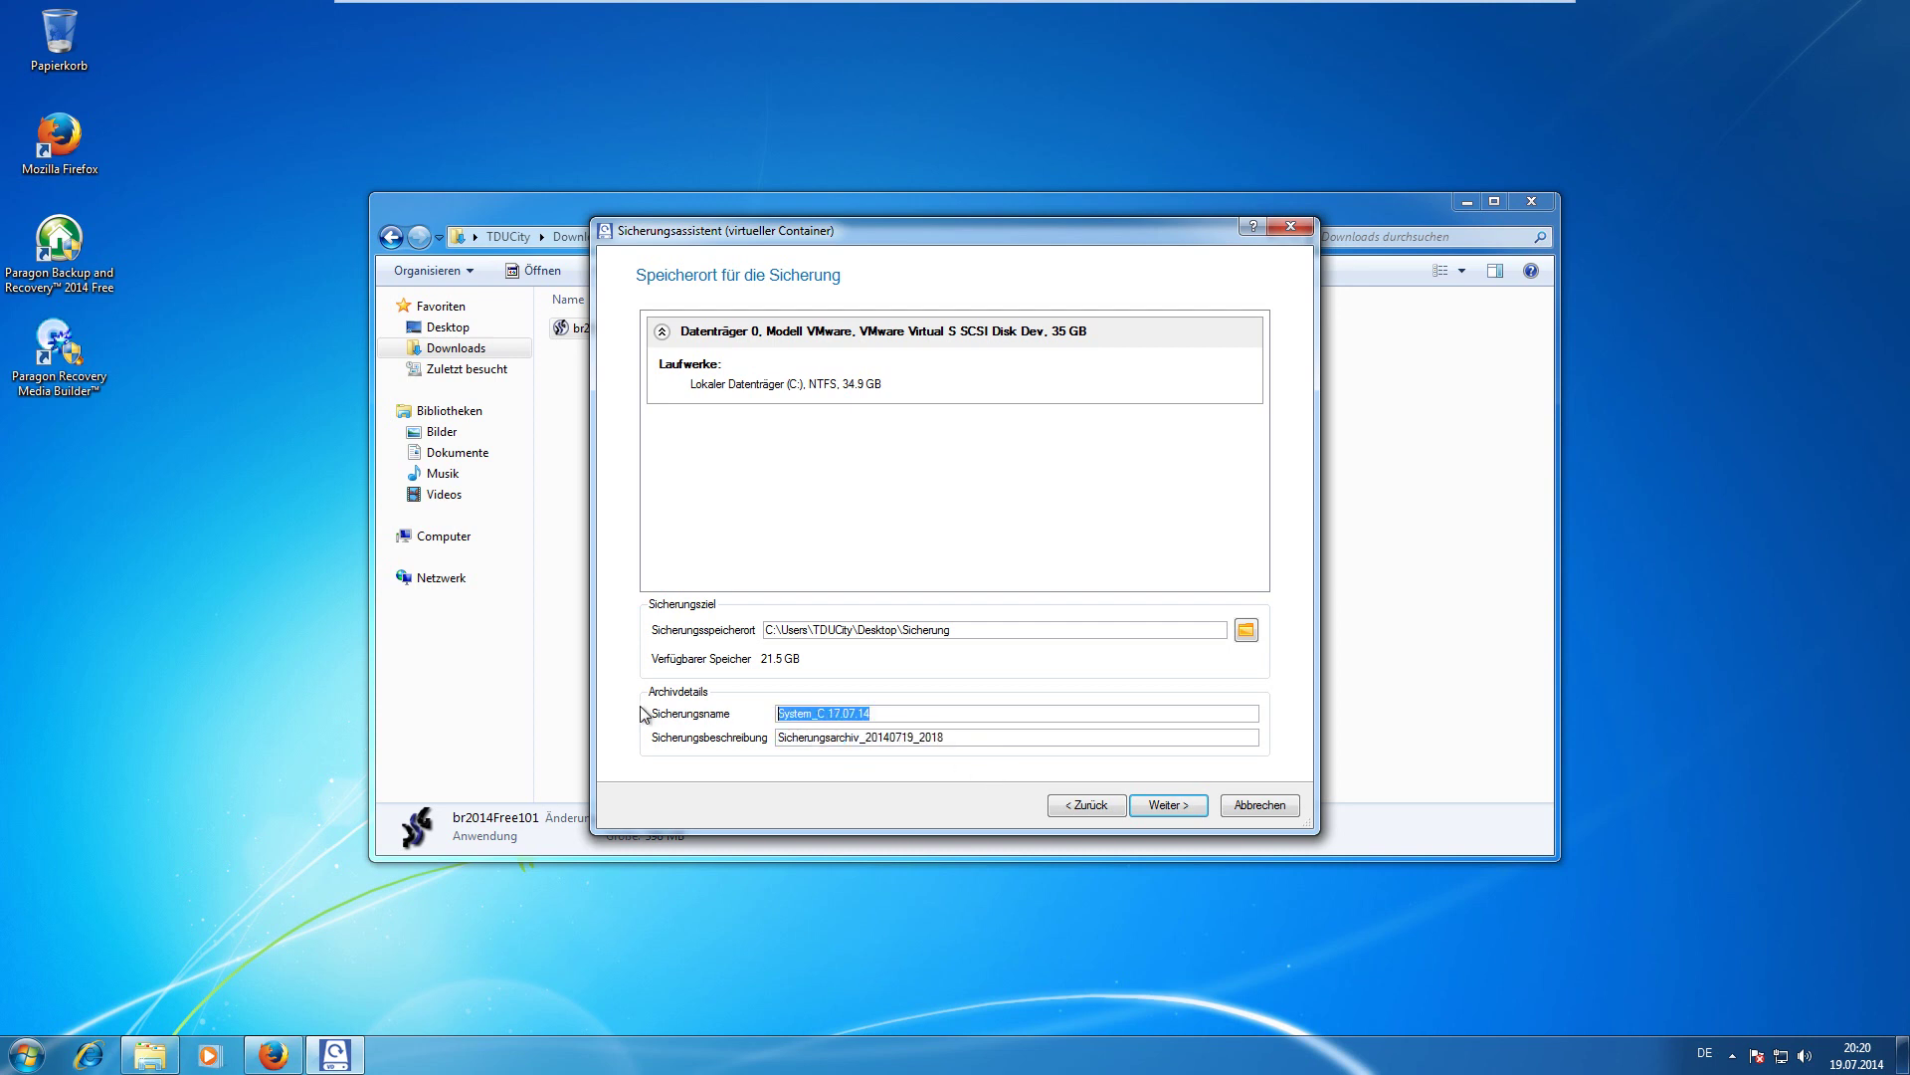
{"action": "key", "text": "Tab"}
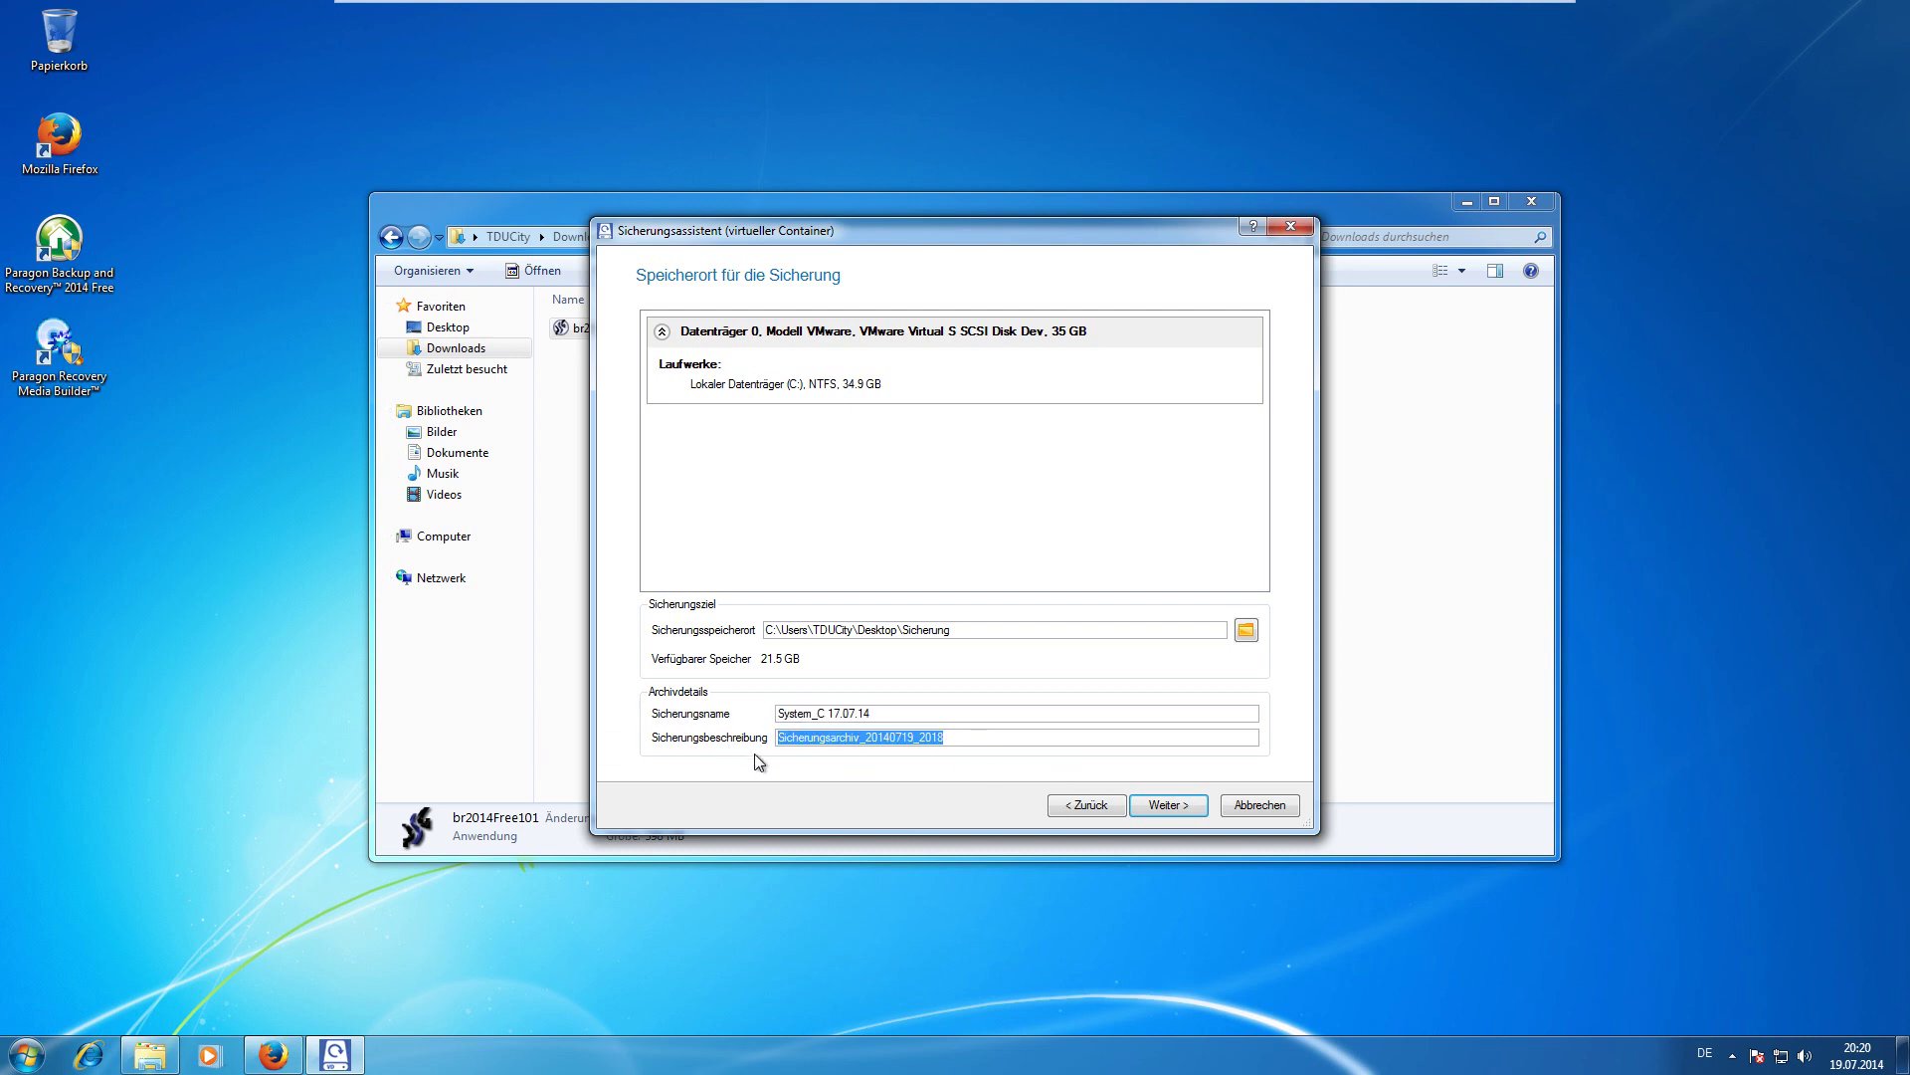
{"action": "key", "text": "ctrl+v"}
{"action": "left_click", "coordinate": [1167, 805]}
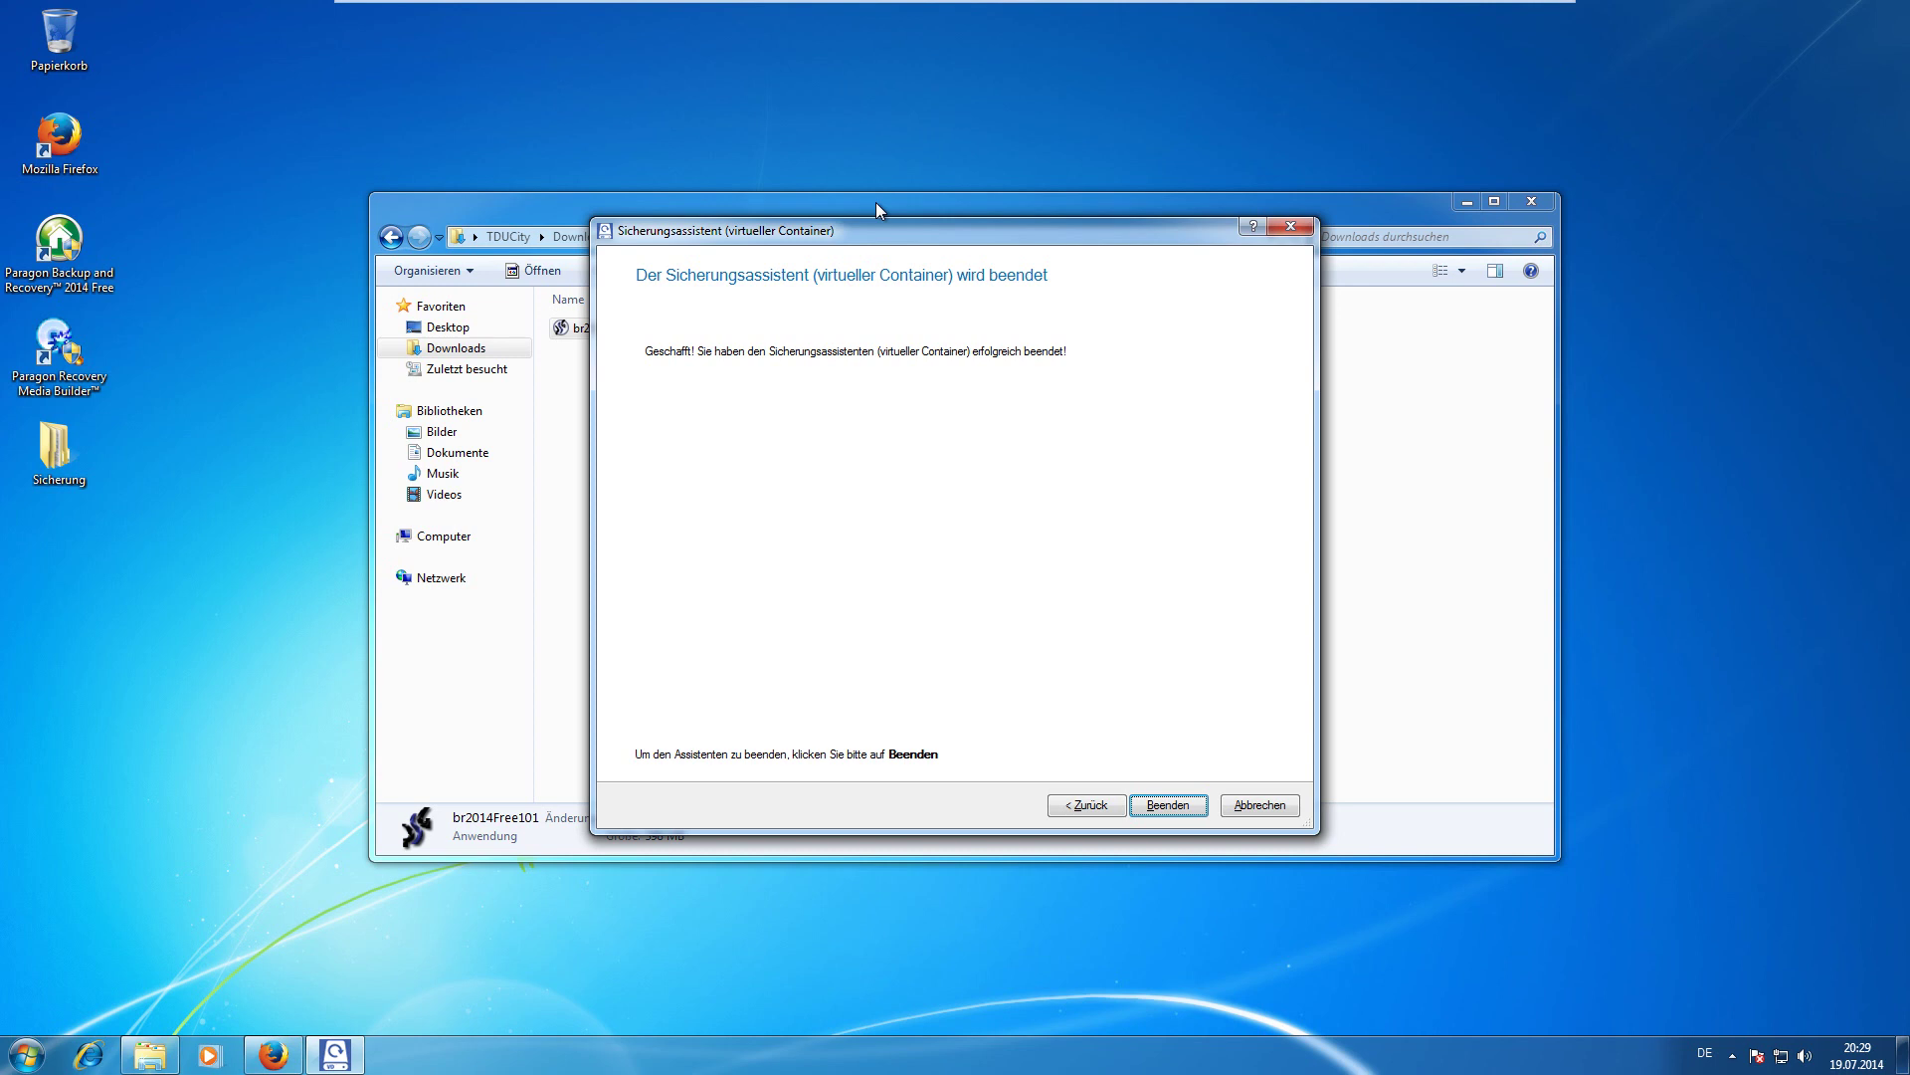
{"action": "left_click", "coordinate": [1167, 805]}
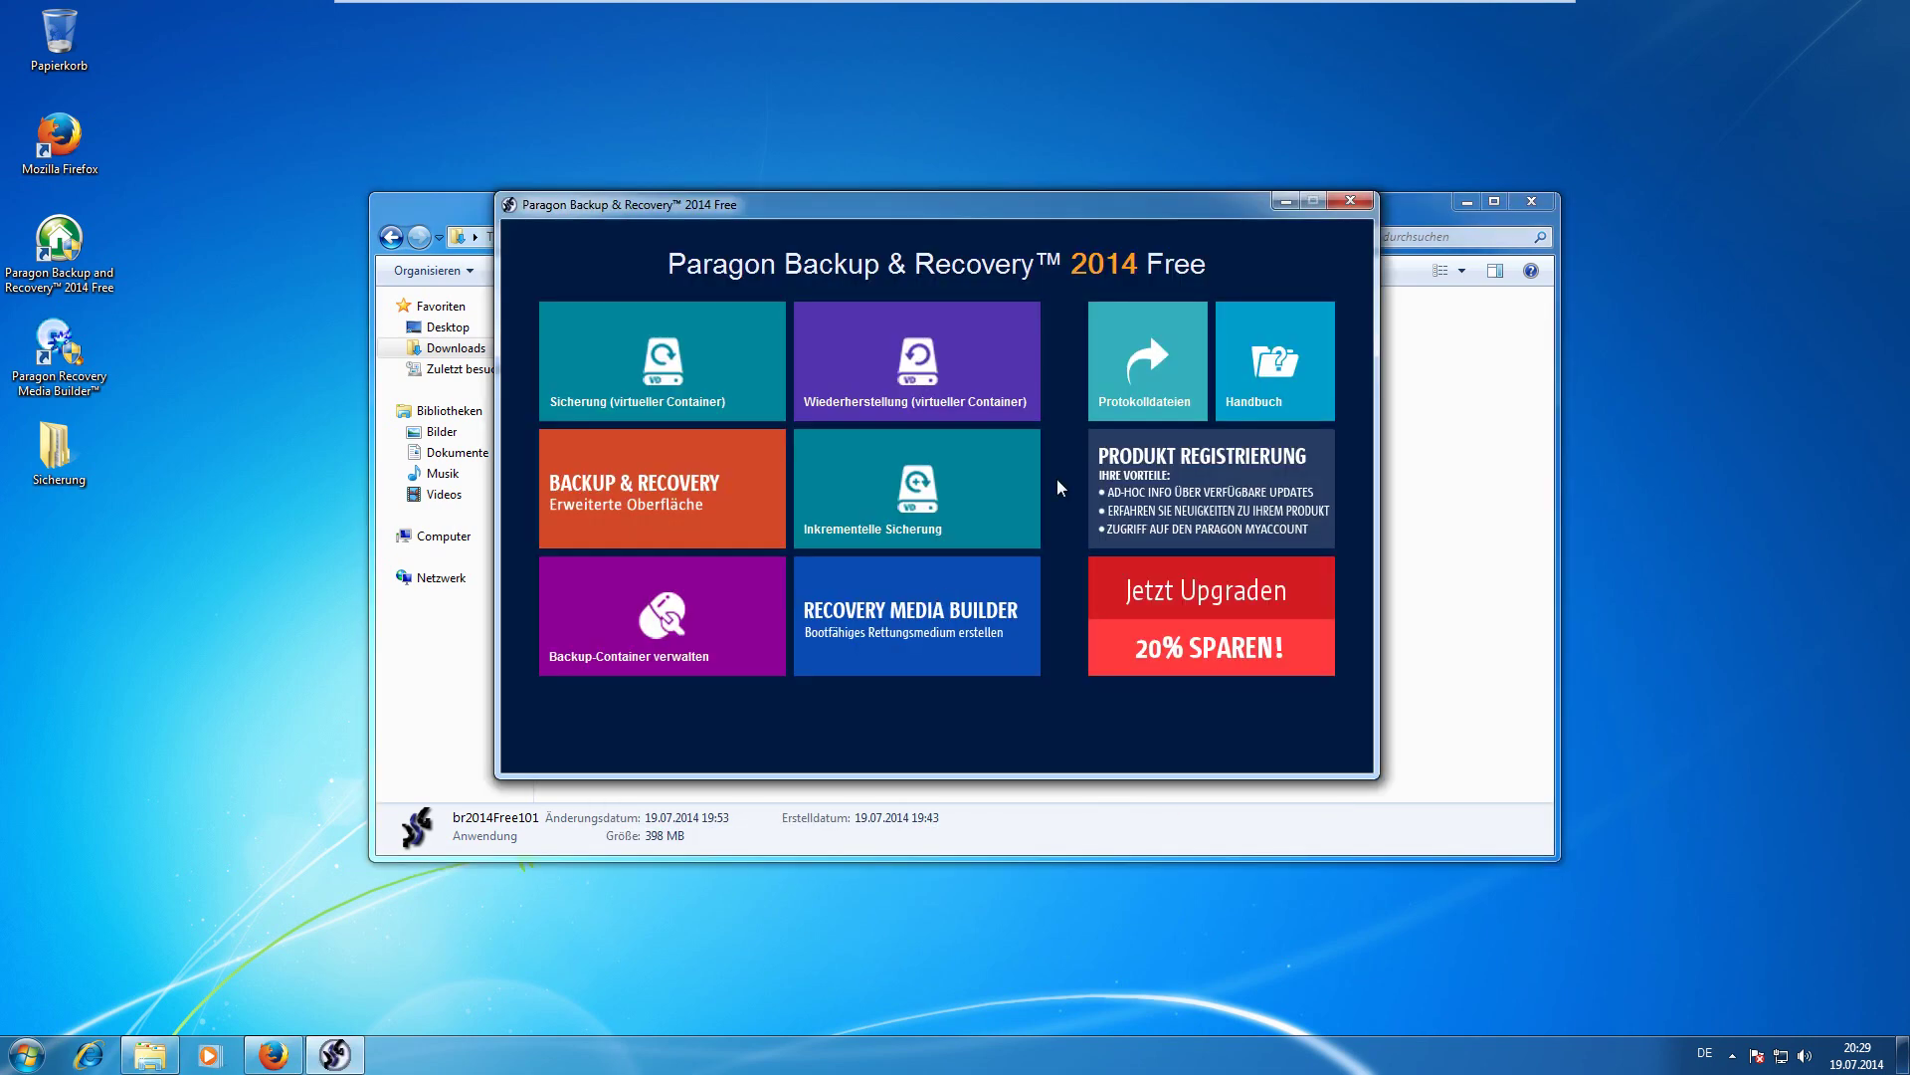
Examine the backup files in the desktop's Sicherung folder and show the properties of the System_C 17.07.14 folder.
{"action": "double_click", "coordinate": [69, 474]}
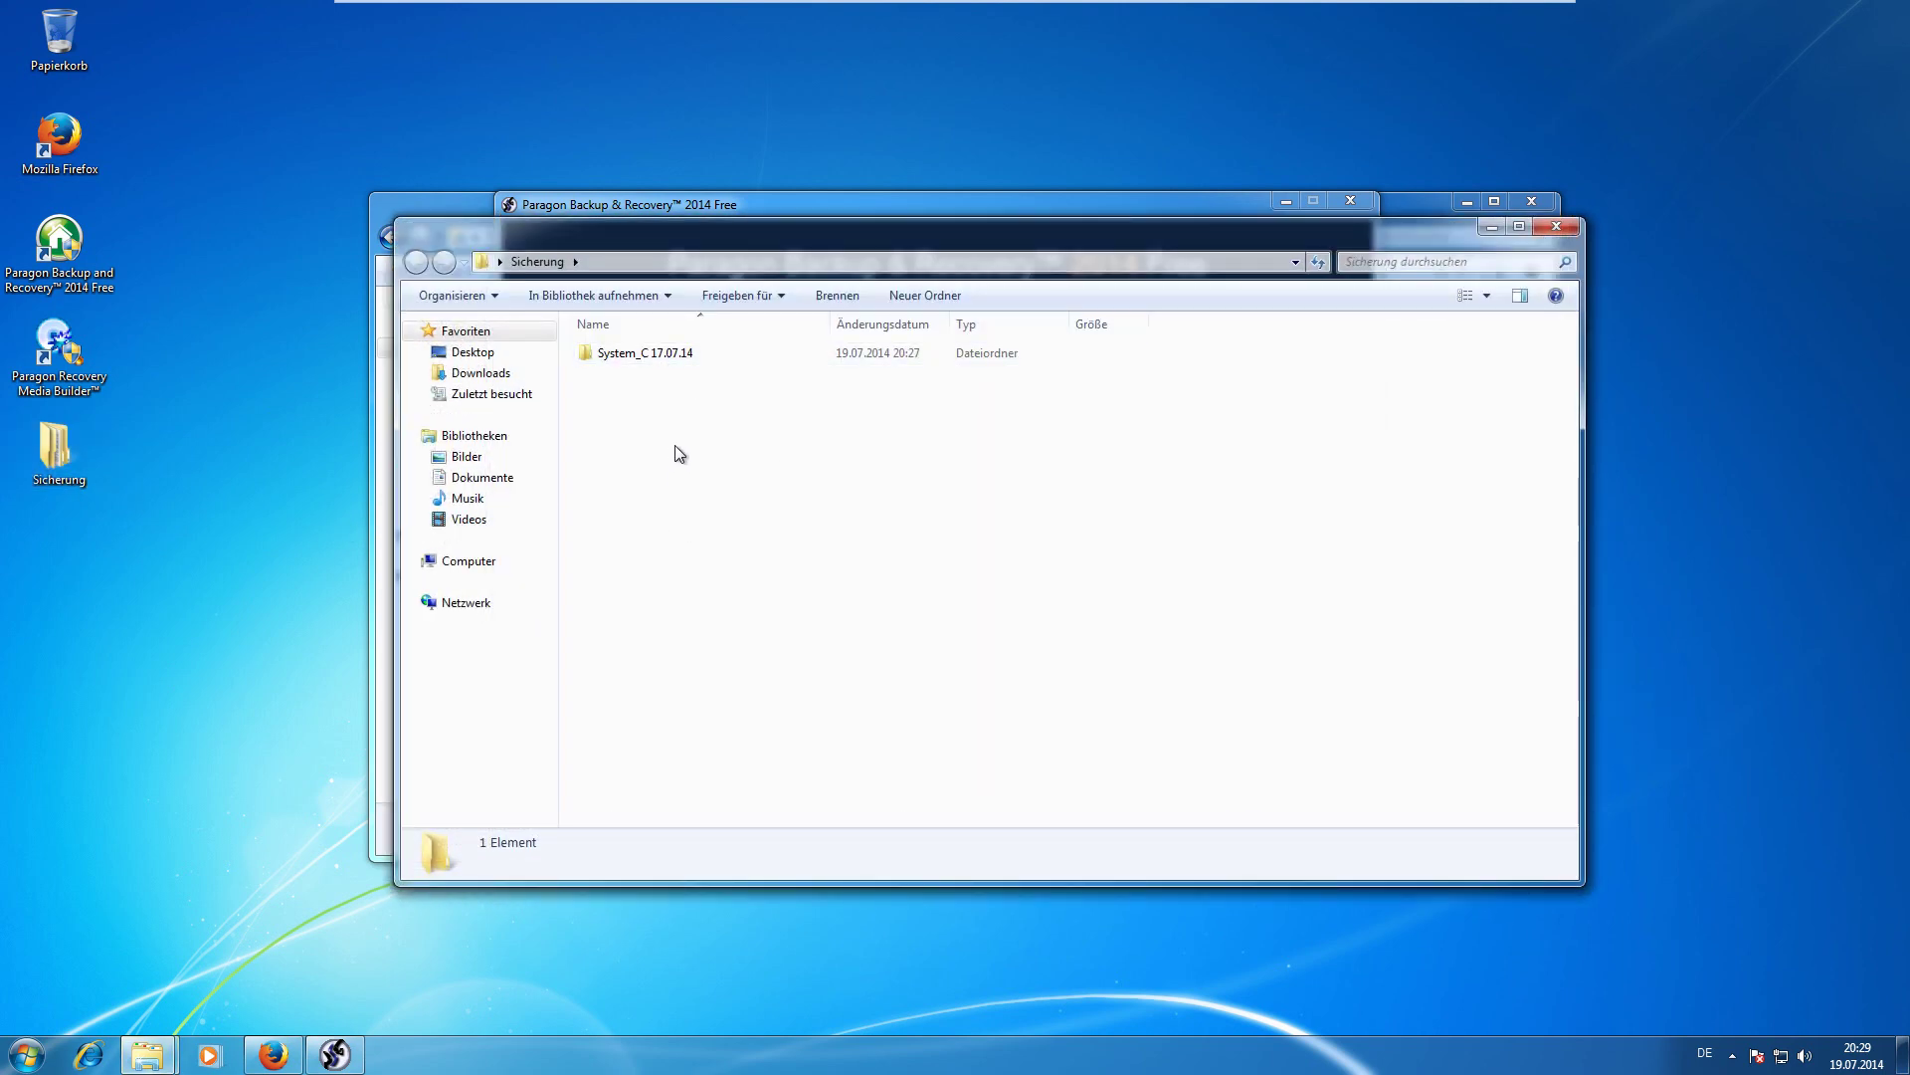
{"action": "double_click", "coordinate": [676, 360]}
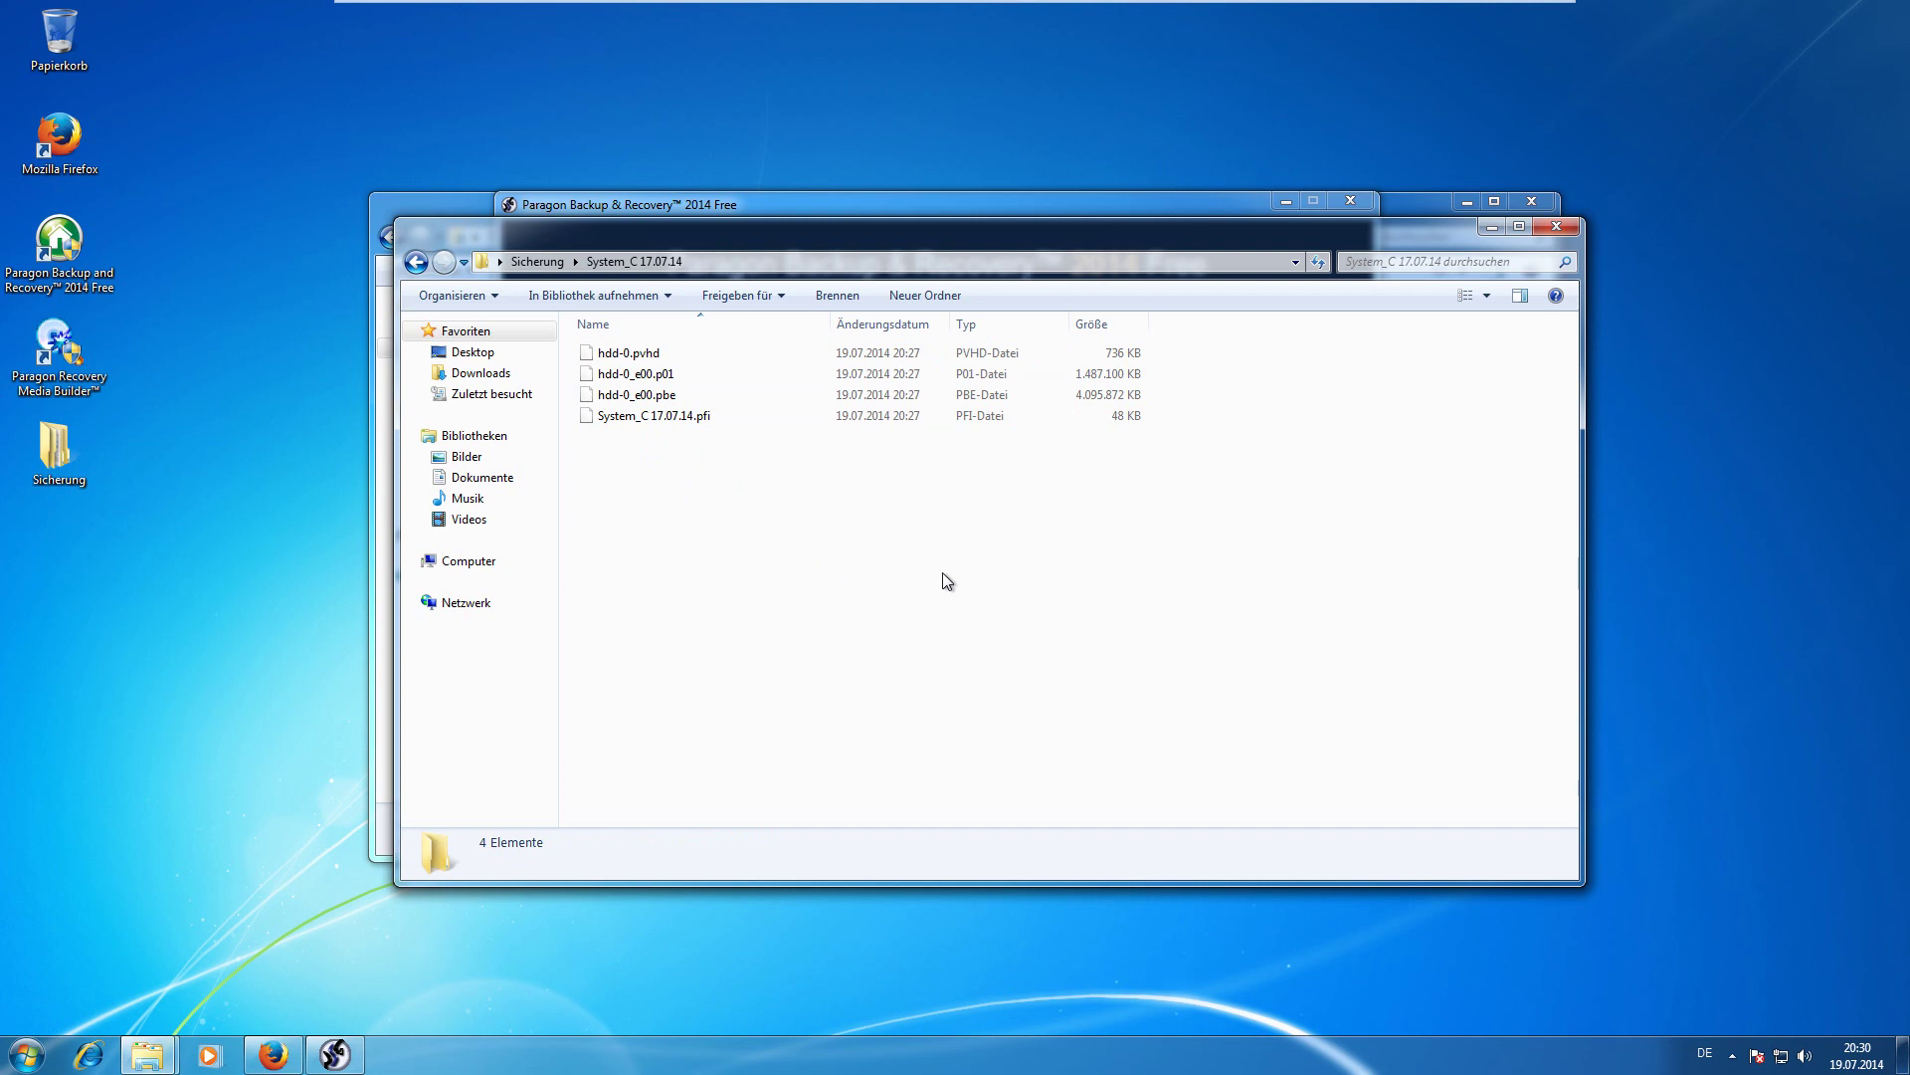
{"action": "left_click", "coordinate": [554, 261]}
{"action": "right_click", "coordinate": [688, 354]}
{"action": "left_click", "coordinate": [810, 655]}
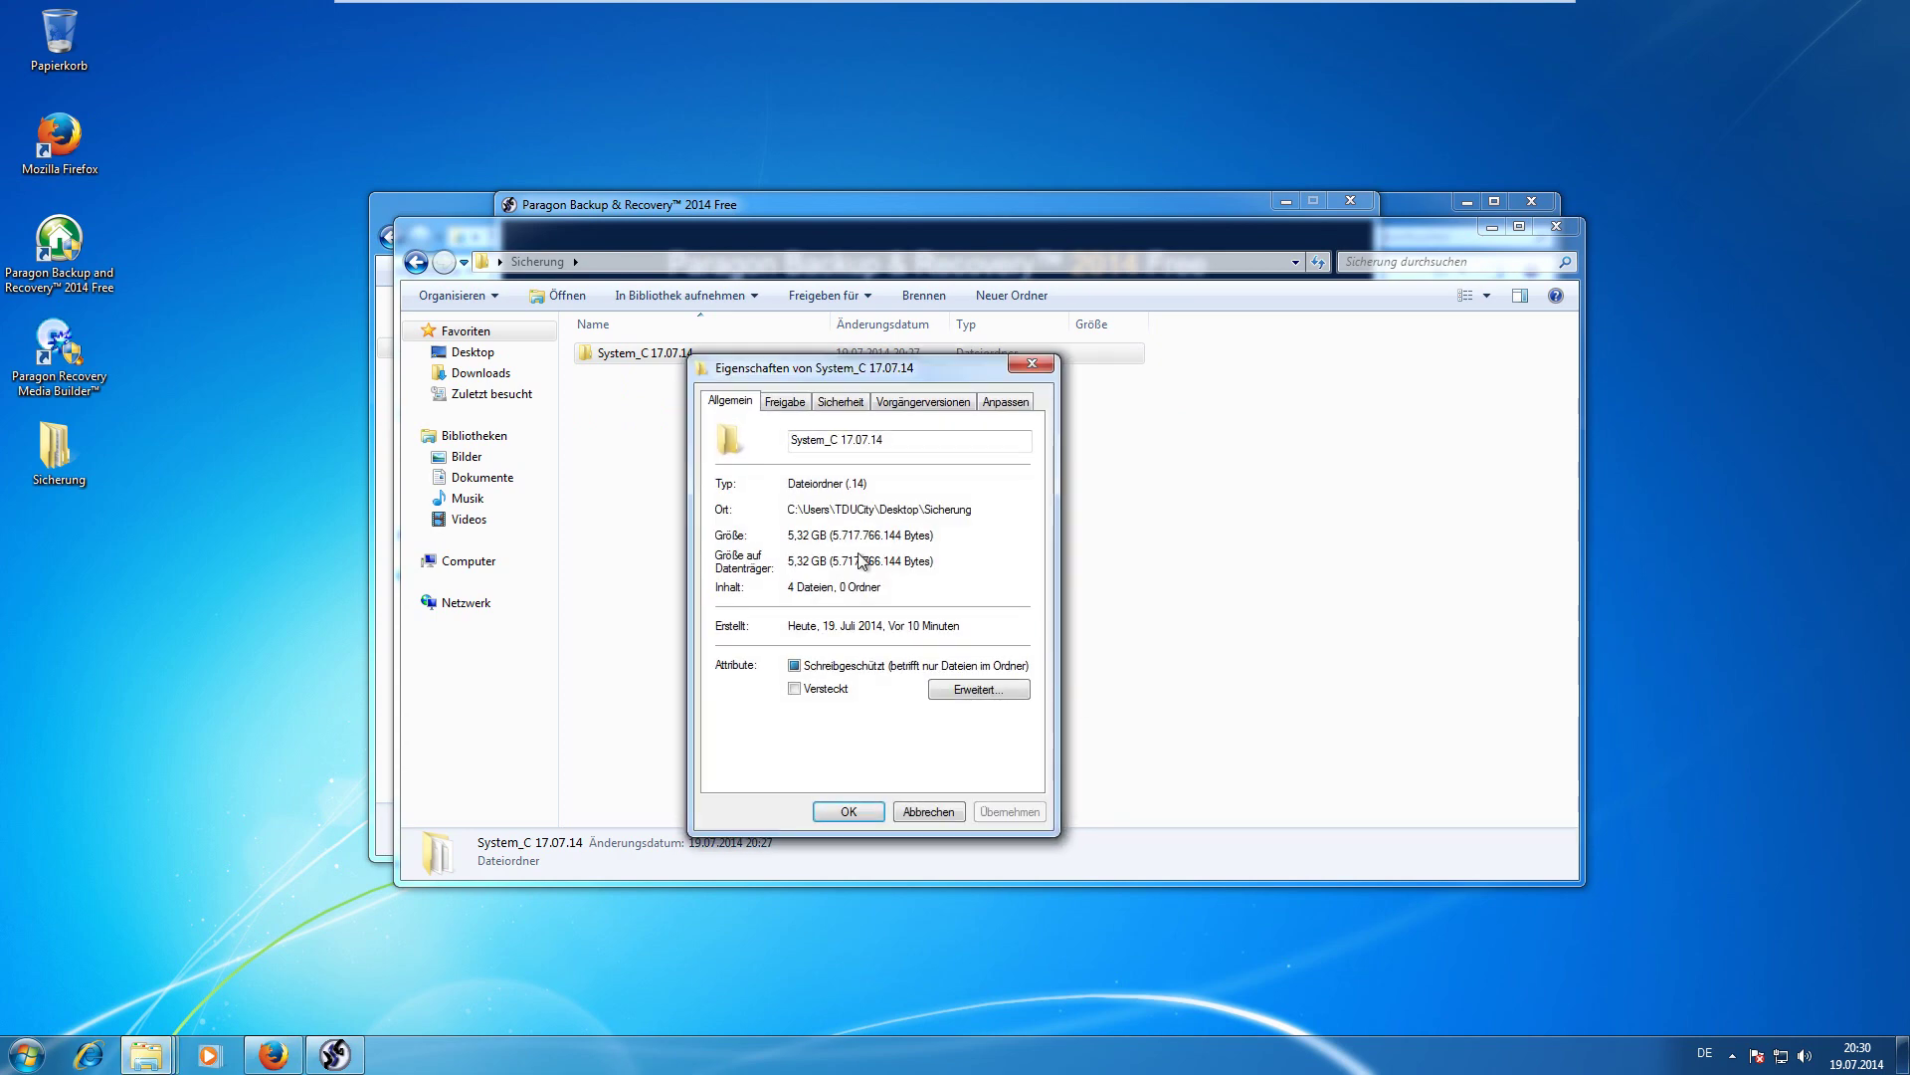
Check the used space in drive C:'s properties for comparison with the backup size, and close the properties and folder windows.
{"action": "left_click", "coordinate": [27, 1054]}
{"action": "left_click", "coordinate": [120, 741]}
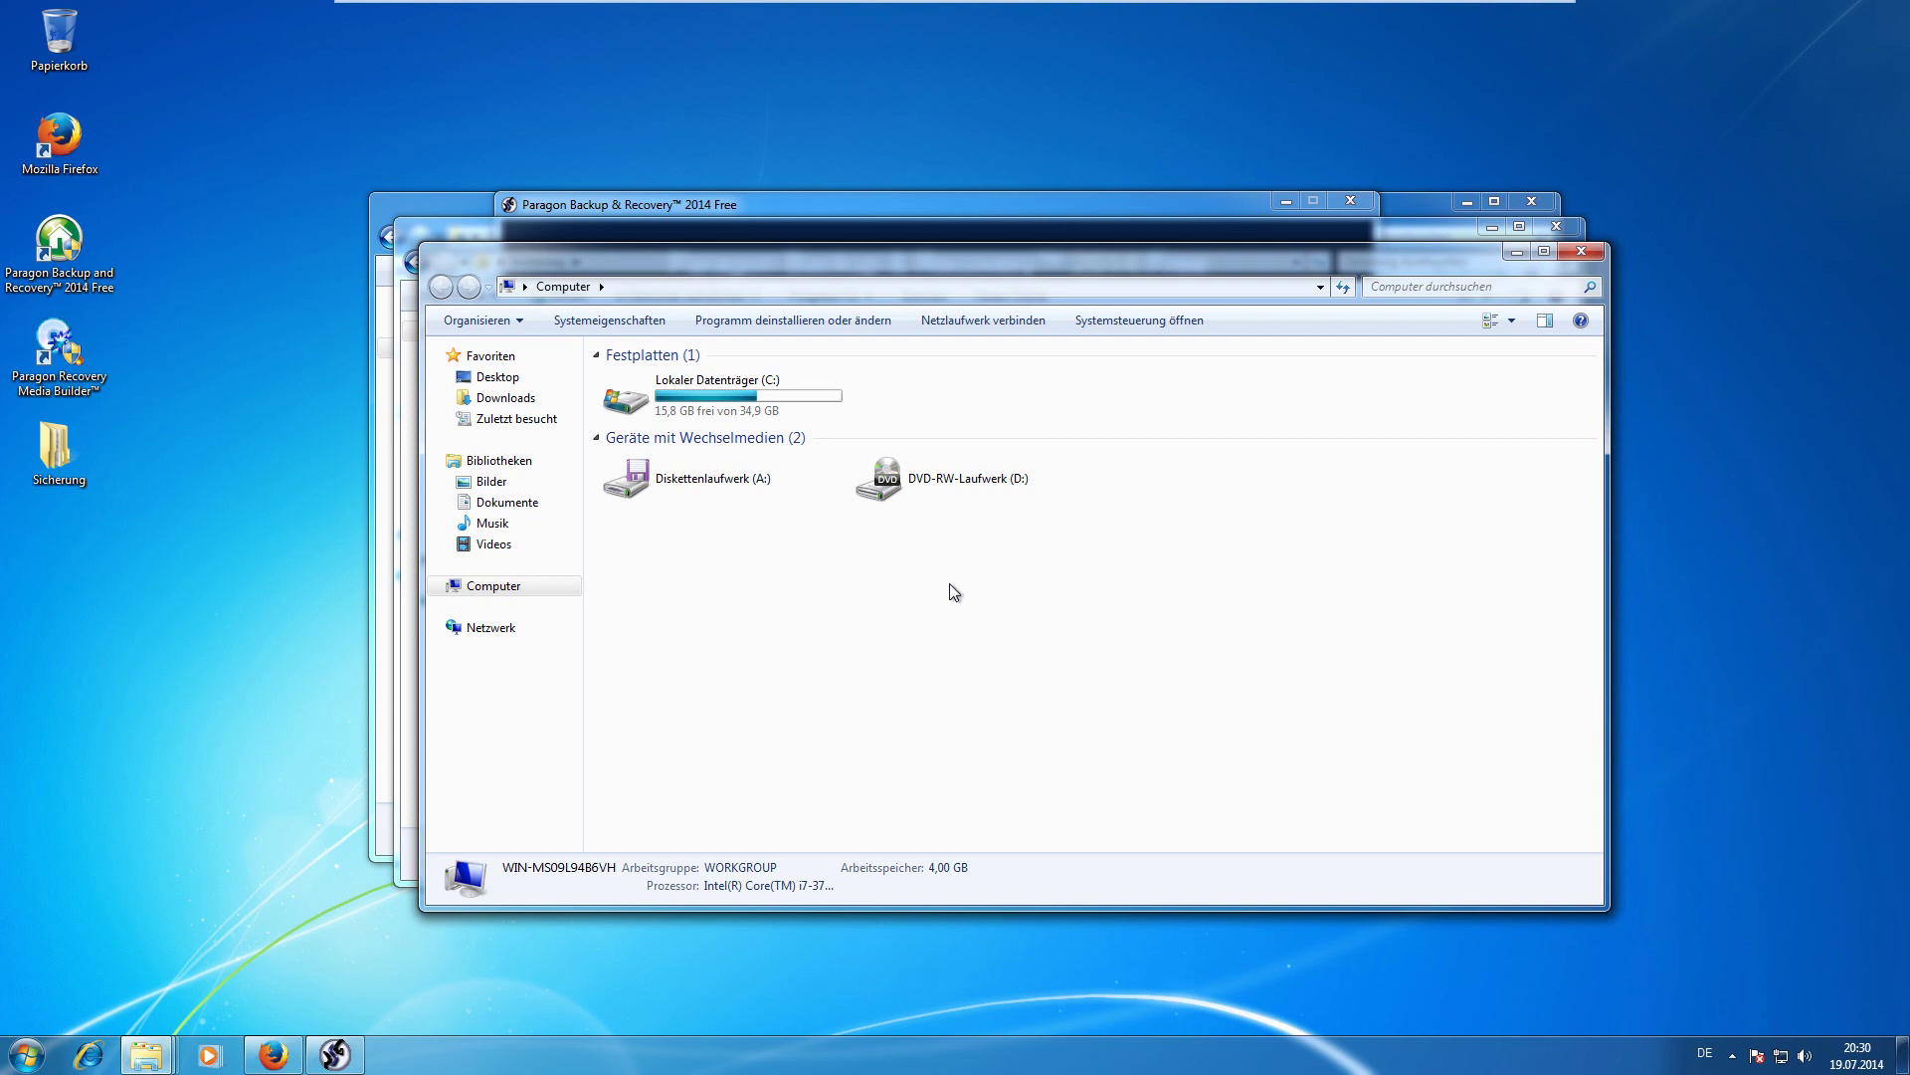
{"action": "left_click", "coordinate": [802, 410]}
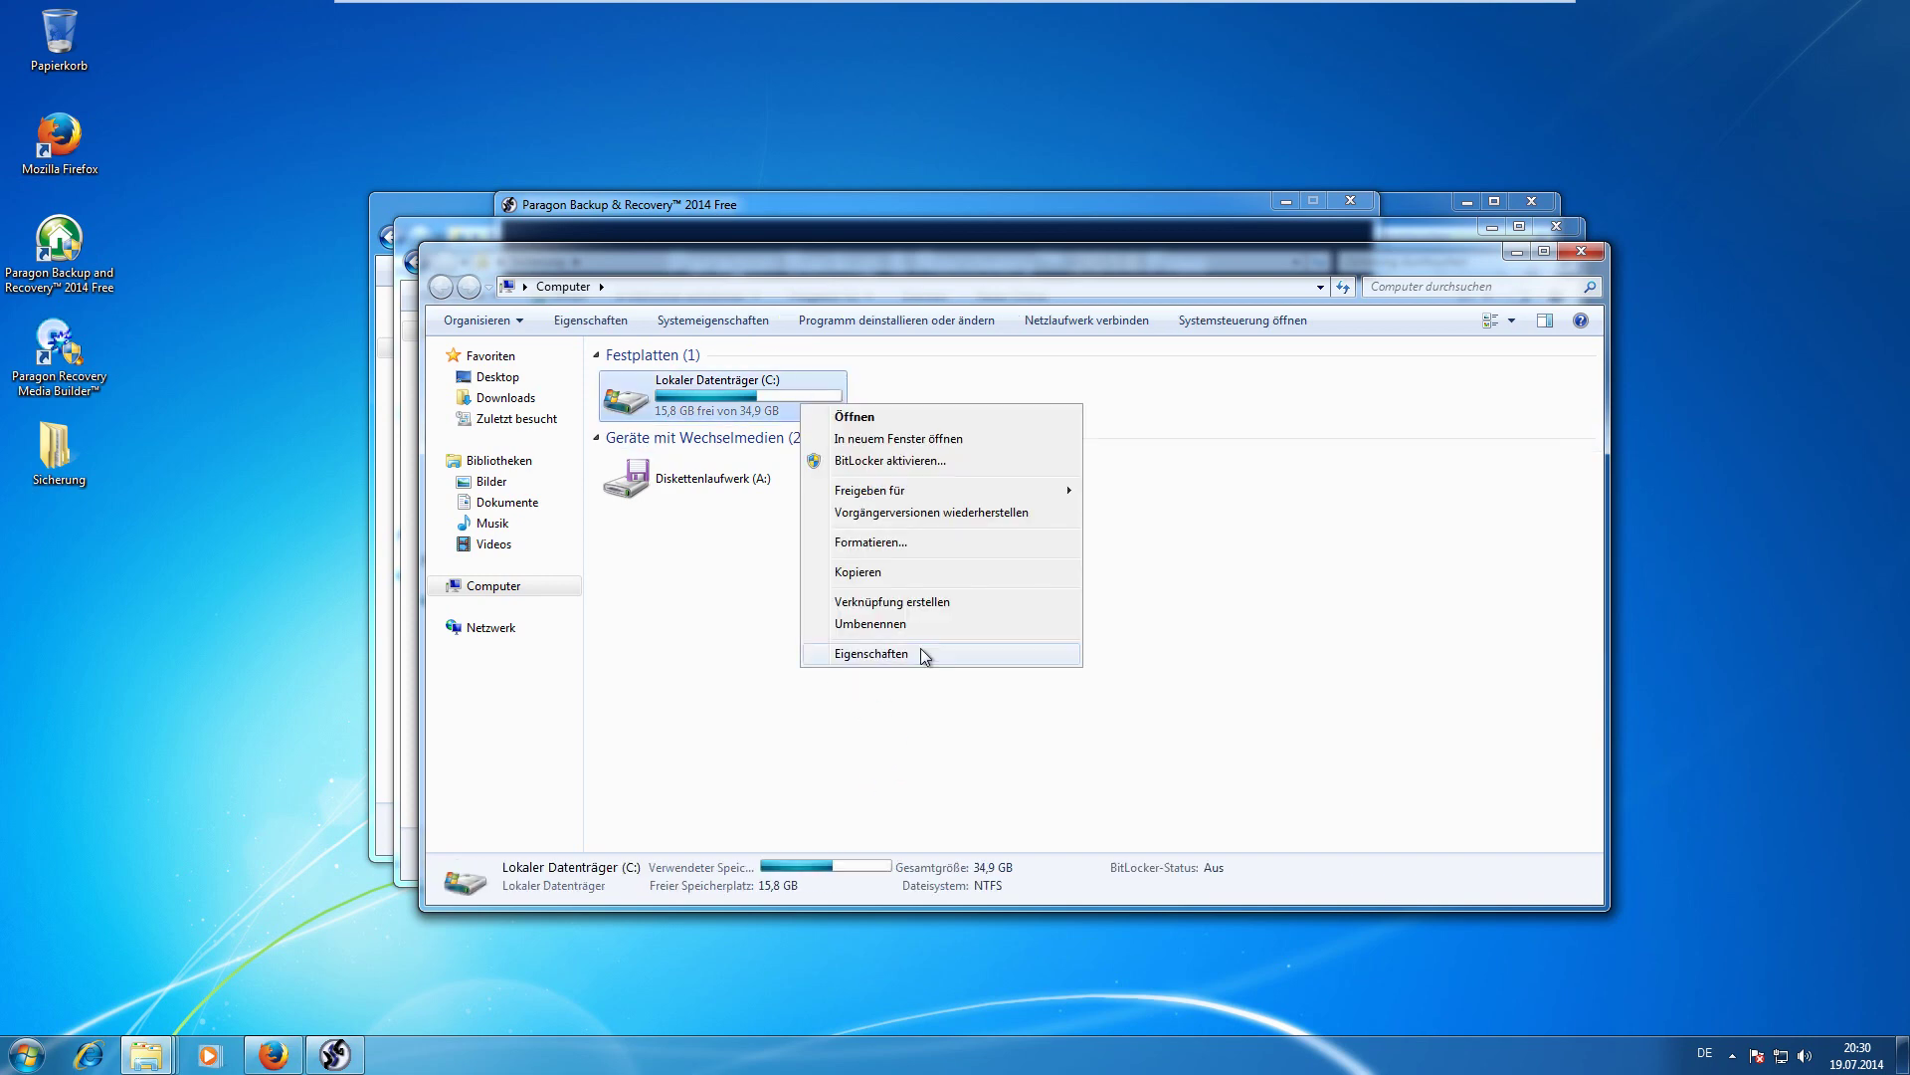
{"action": "left_click", "coordinate": [923, 654]}
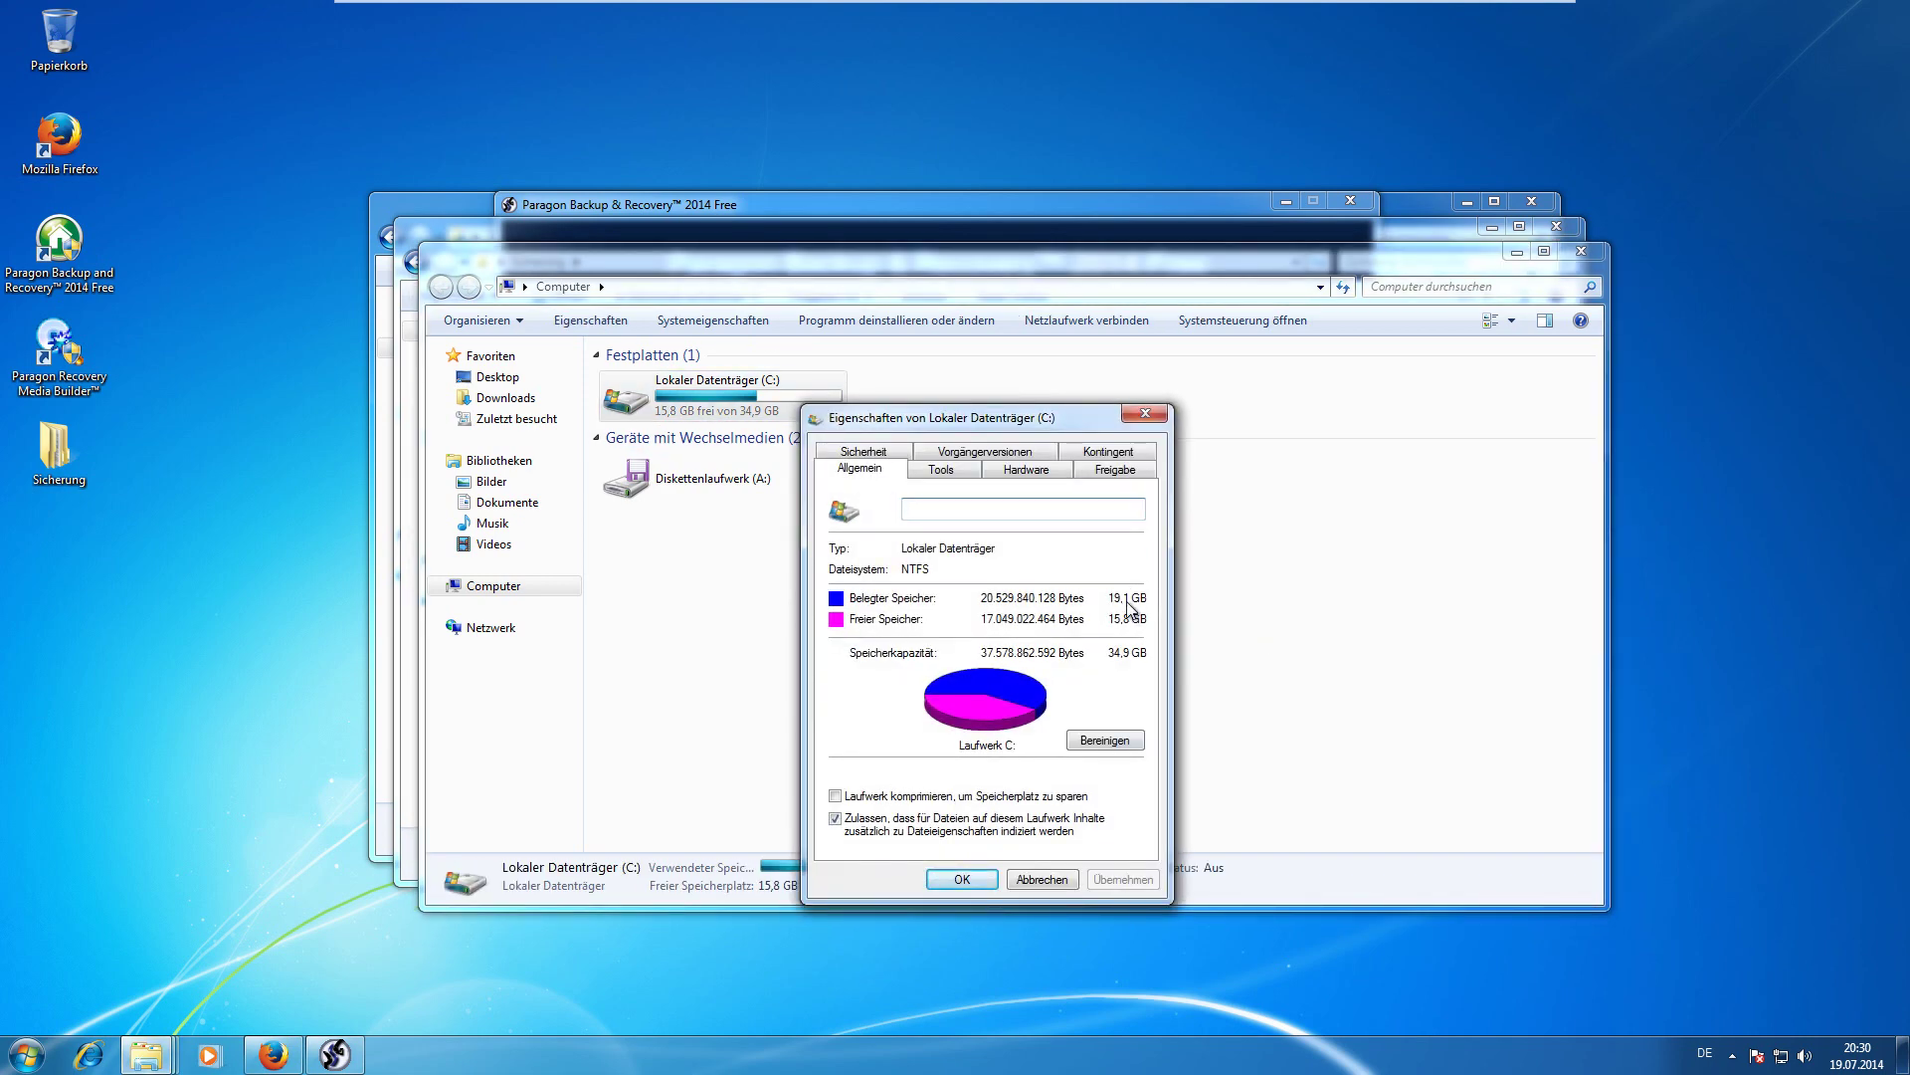
{"action": "left_click", "coordinate": [1150, 420]}
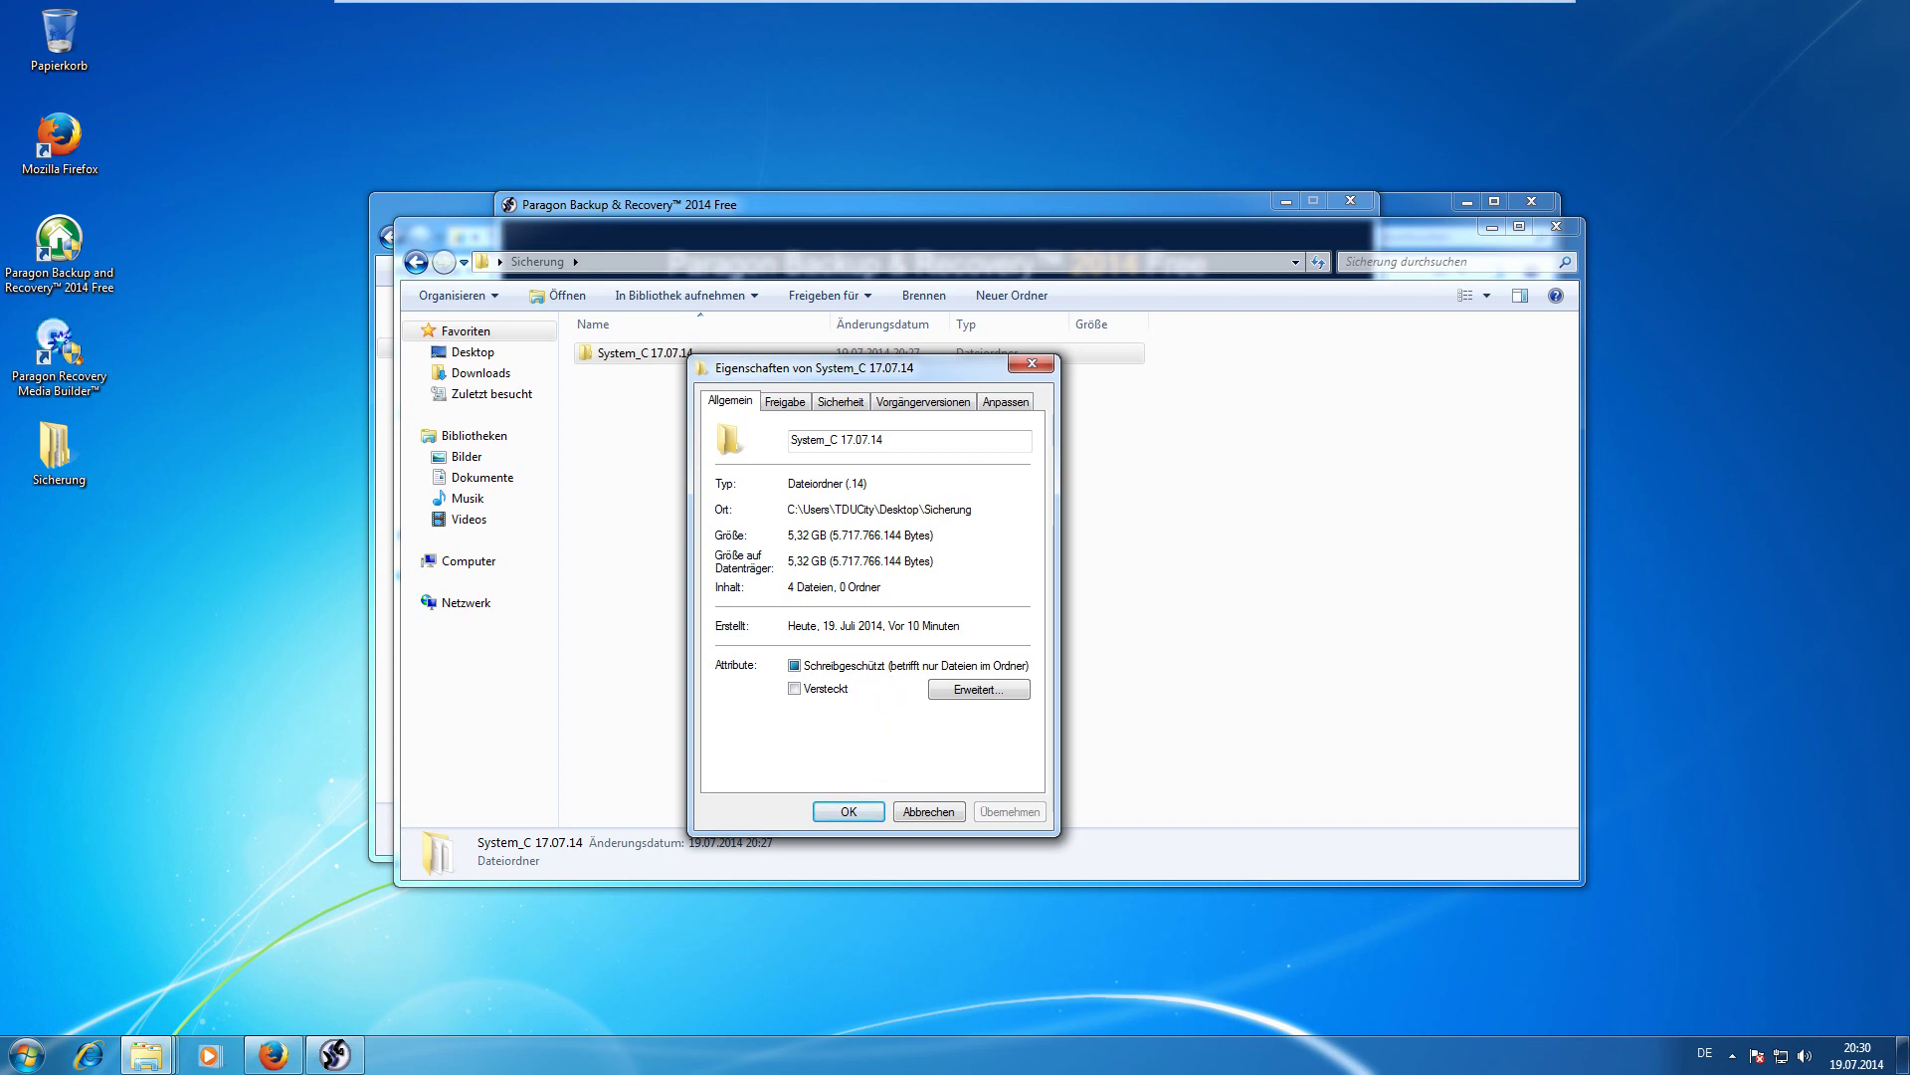
{"action": "left_click", "coordinate": [1033, 365]}
{"action": "left_click", "coordinate": [1578, 227]}
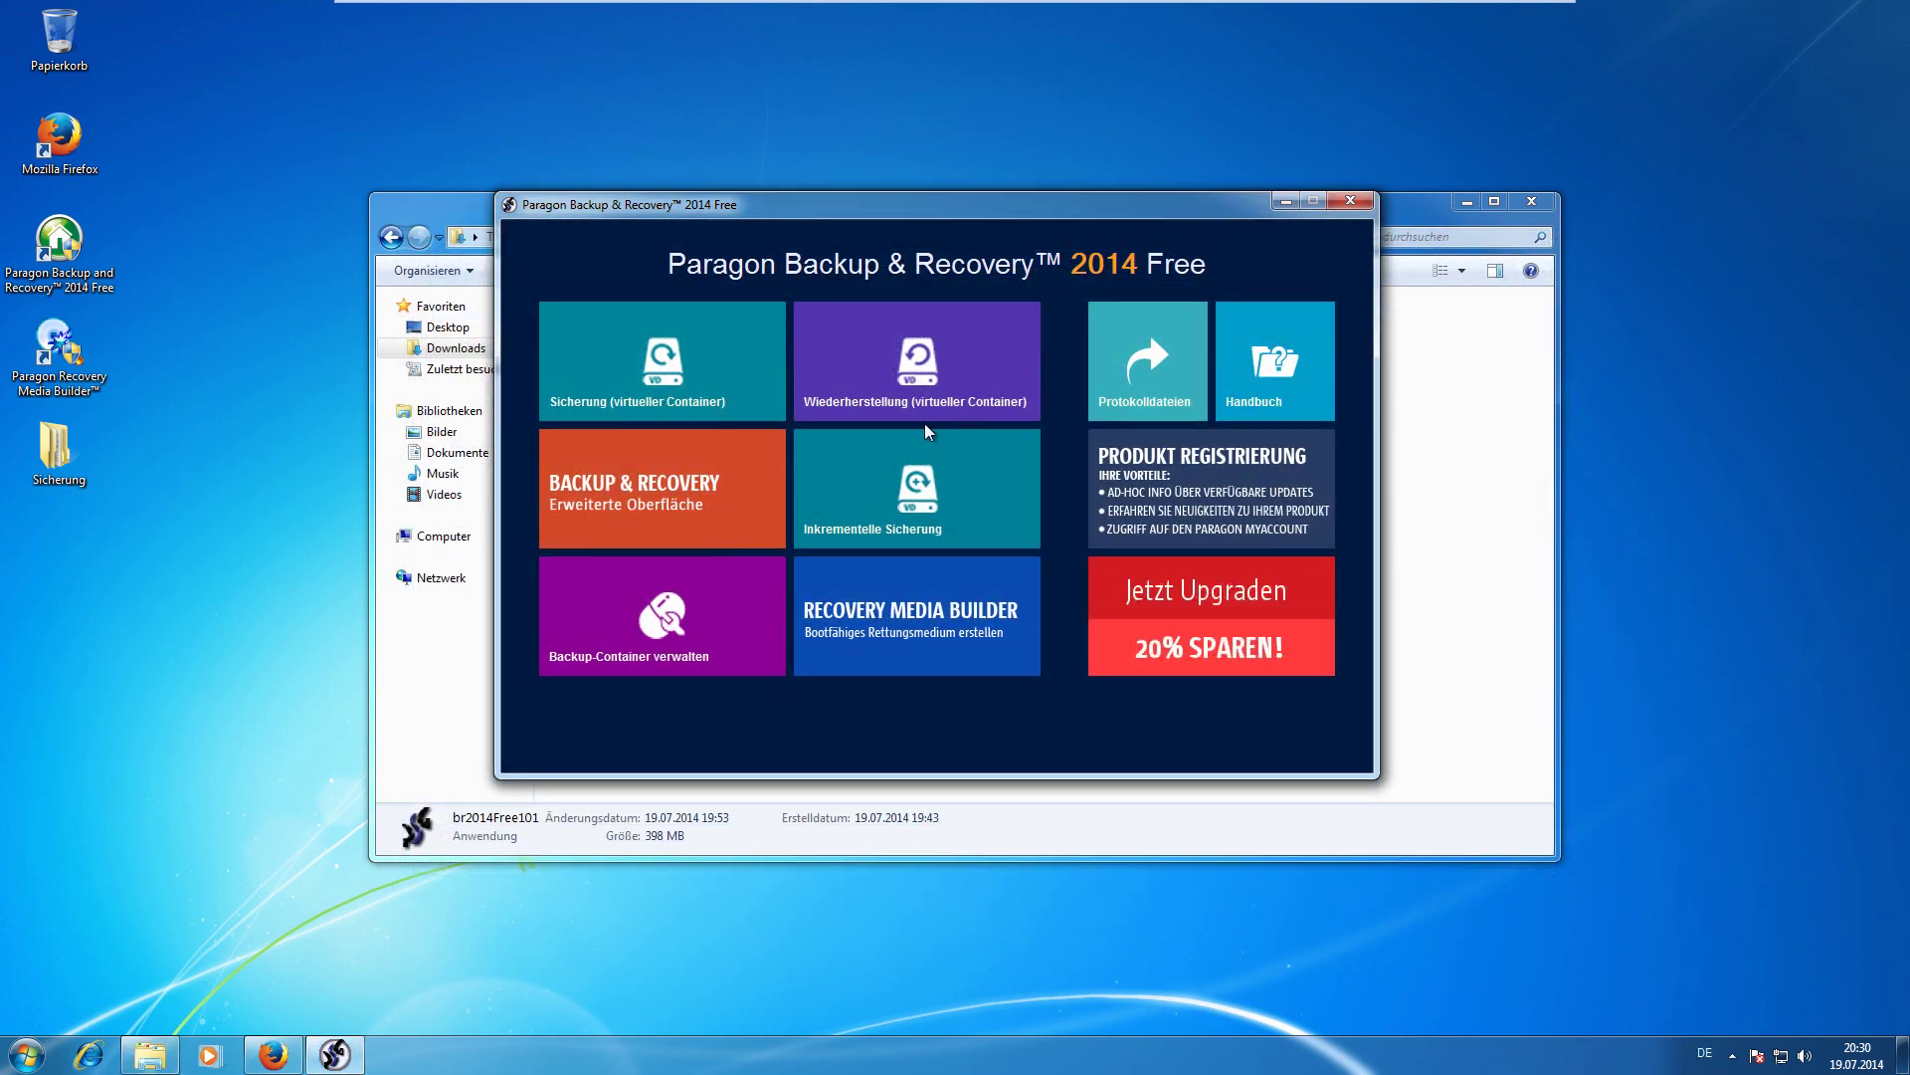
Start a virtual container restore, choose the System_C 17.07.14 archive and continue to the selection of what to restore.
{"action": "left_click", "coordinate": [907, 371]}
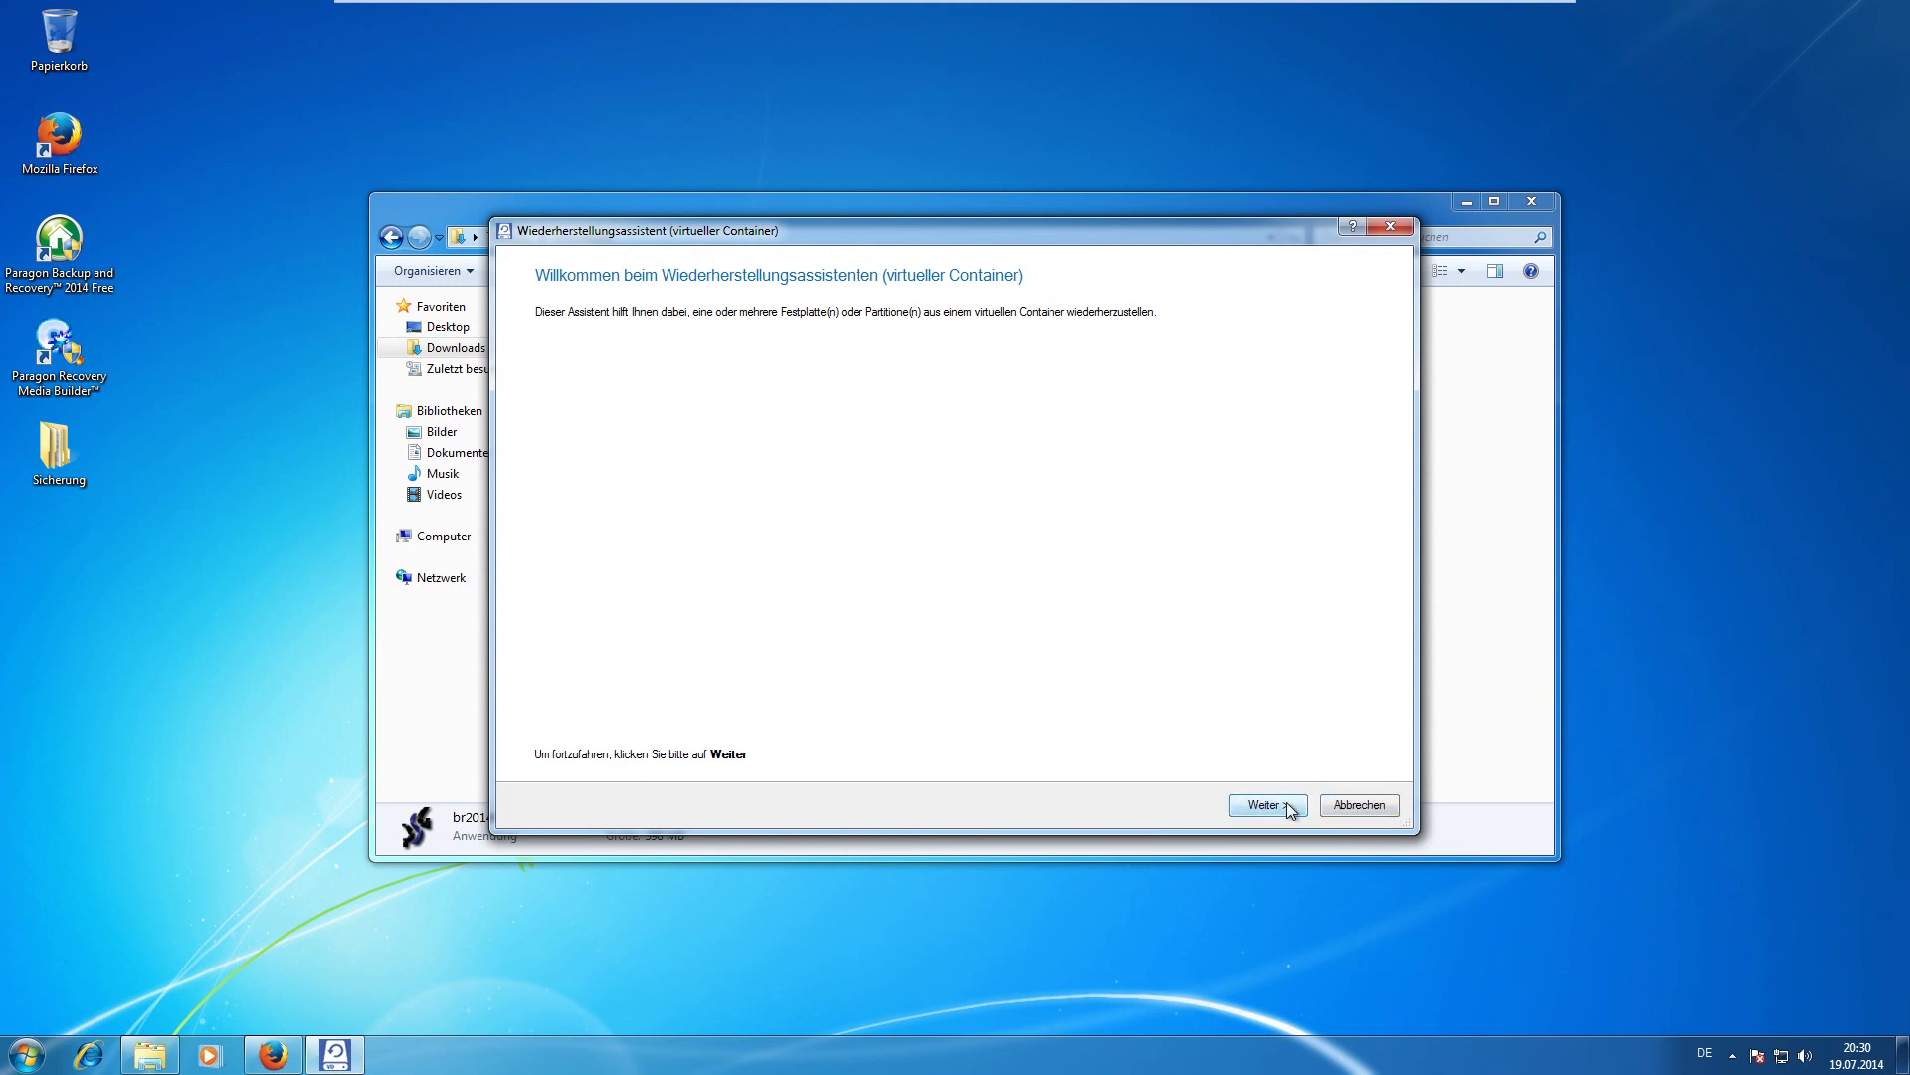
{"action": "left_click", "coordinate": [1266, 805]}
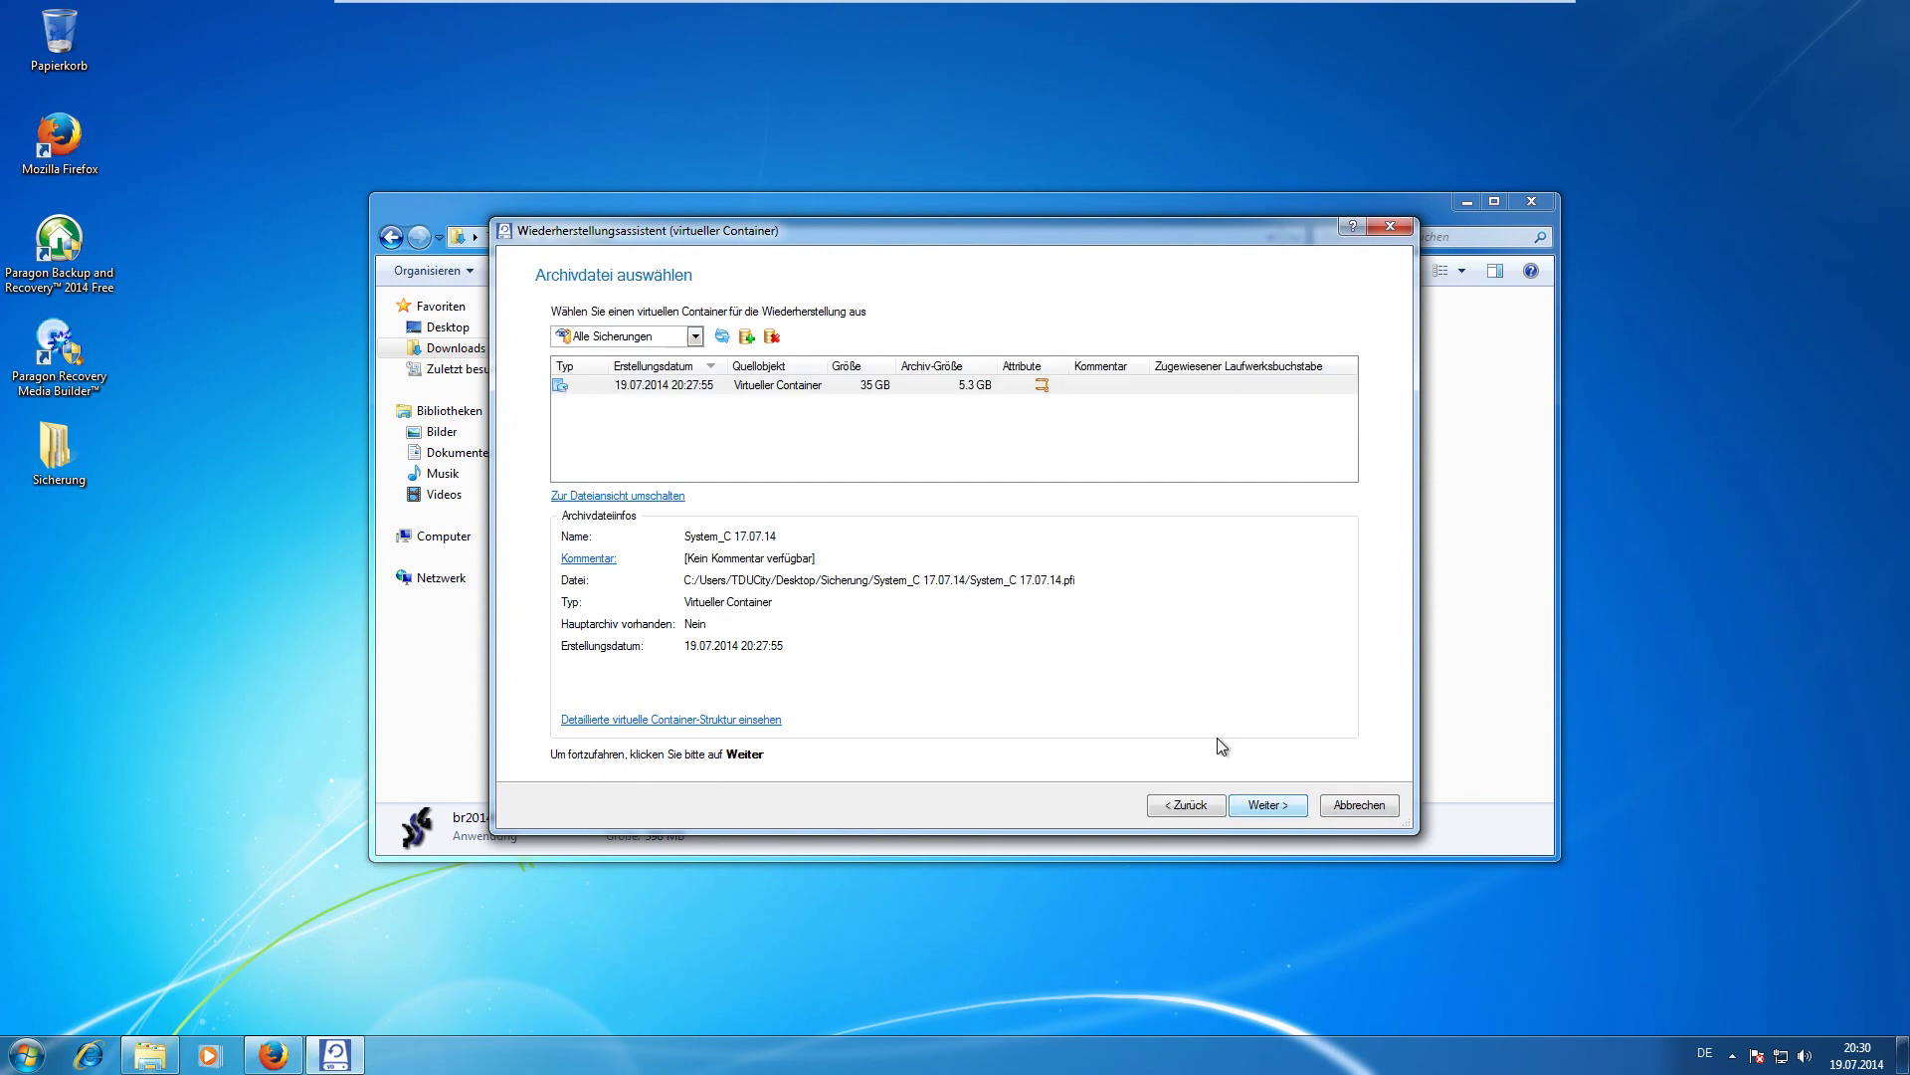
{"action": "left_click", "coordinate": [713, 388]}
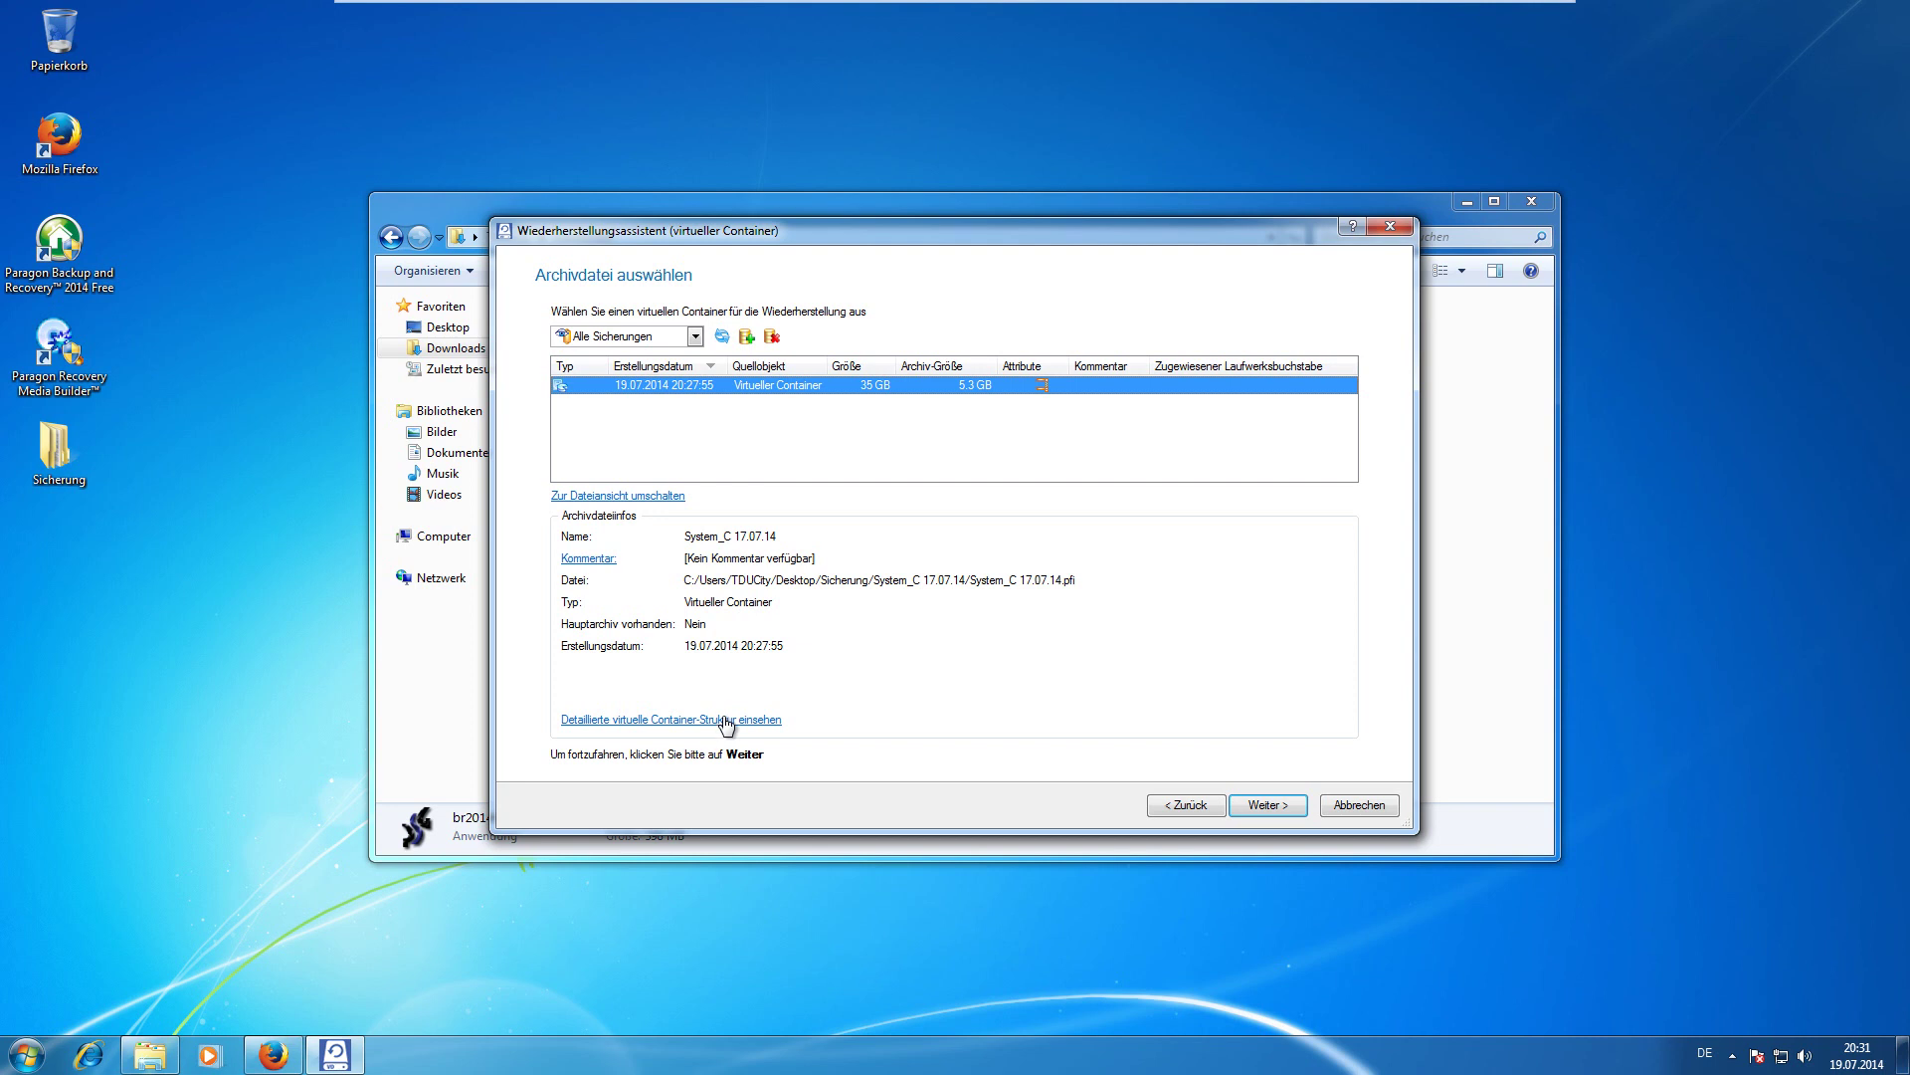
{"action": "left_click", "coordinate": [1268, 804]}
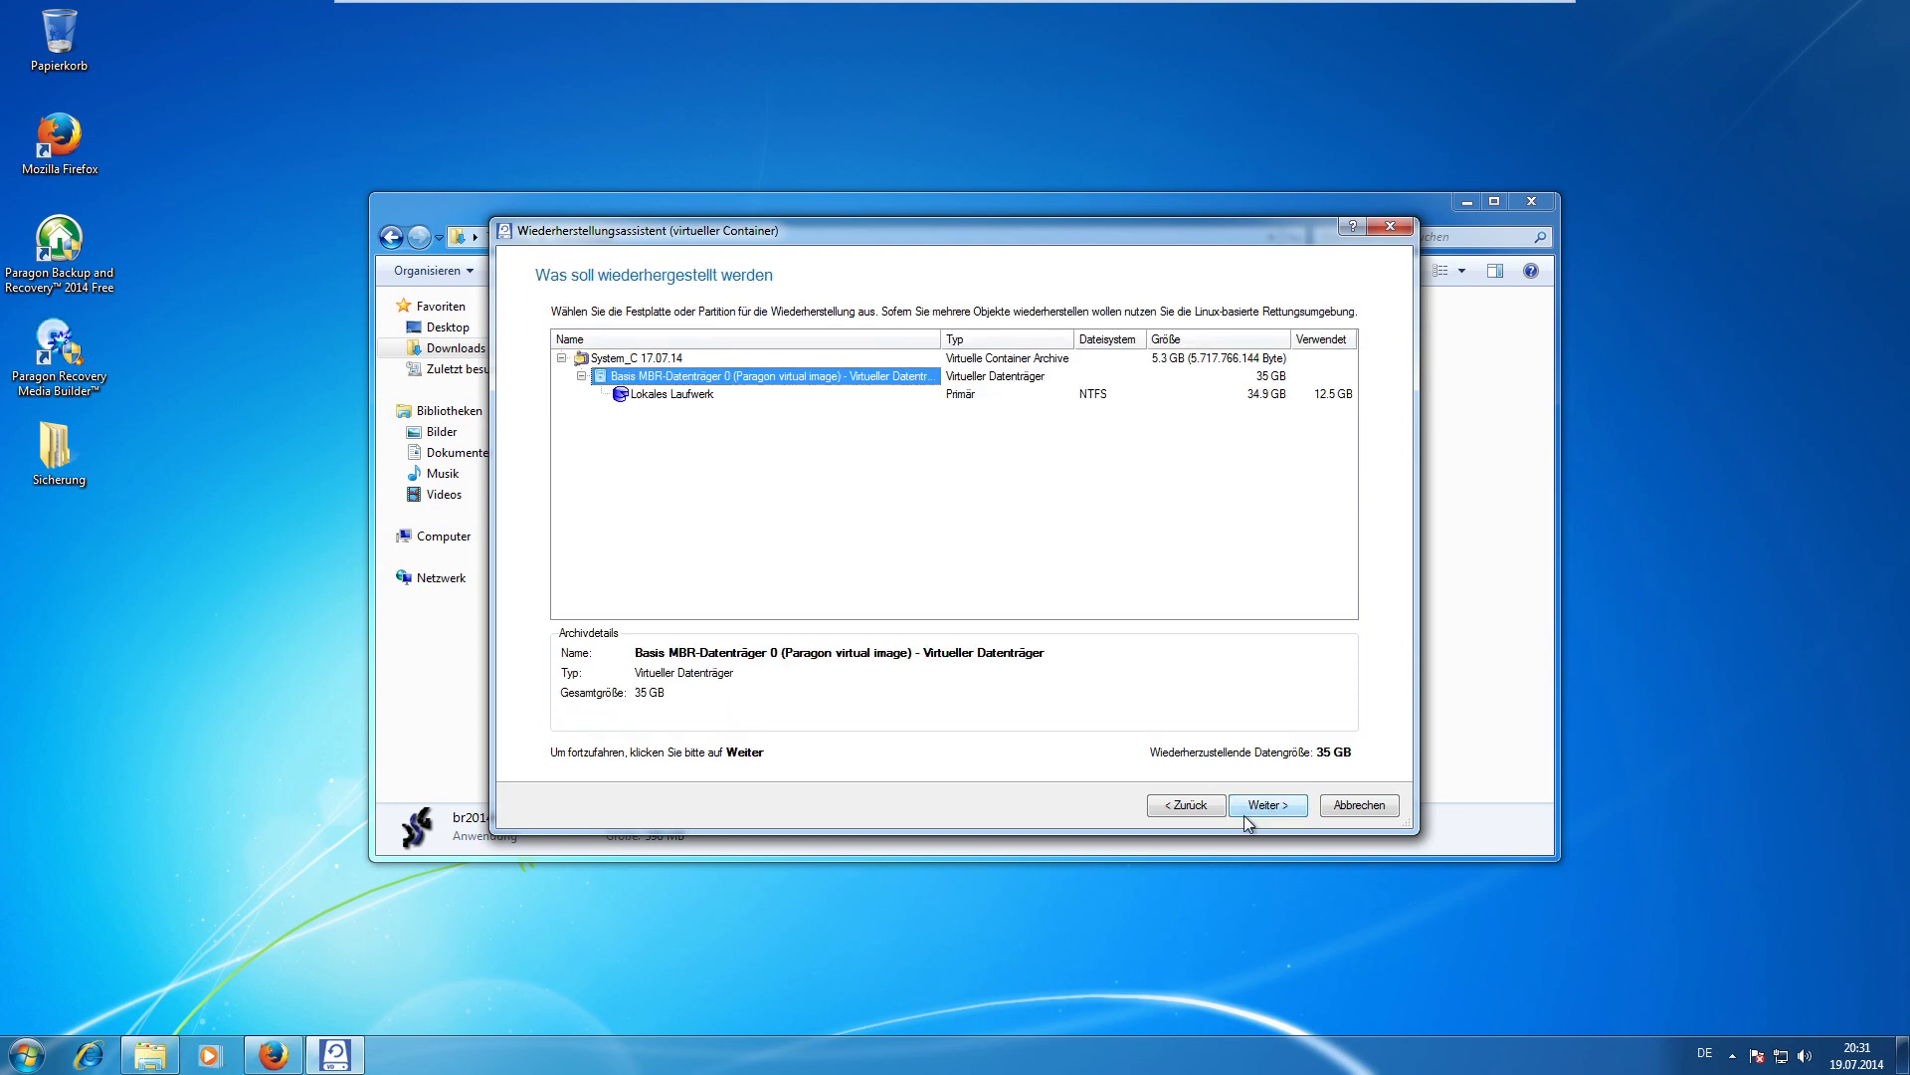
Try to restore the virtual disk Basis MBR-Datenträger 0 to local drive C:, and cancel out of the restore wizard.
{"action": "left_click", "coordinate": [685, 396]}
{"action": "left_click", "coordinate": [697, 379]}
{"action": "left_click", "coordinate": [858, 502]}
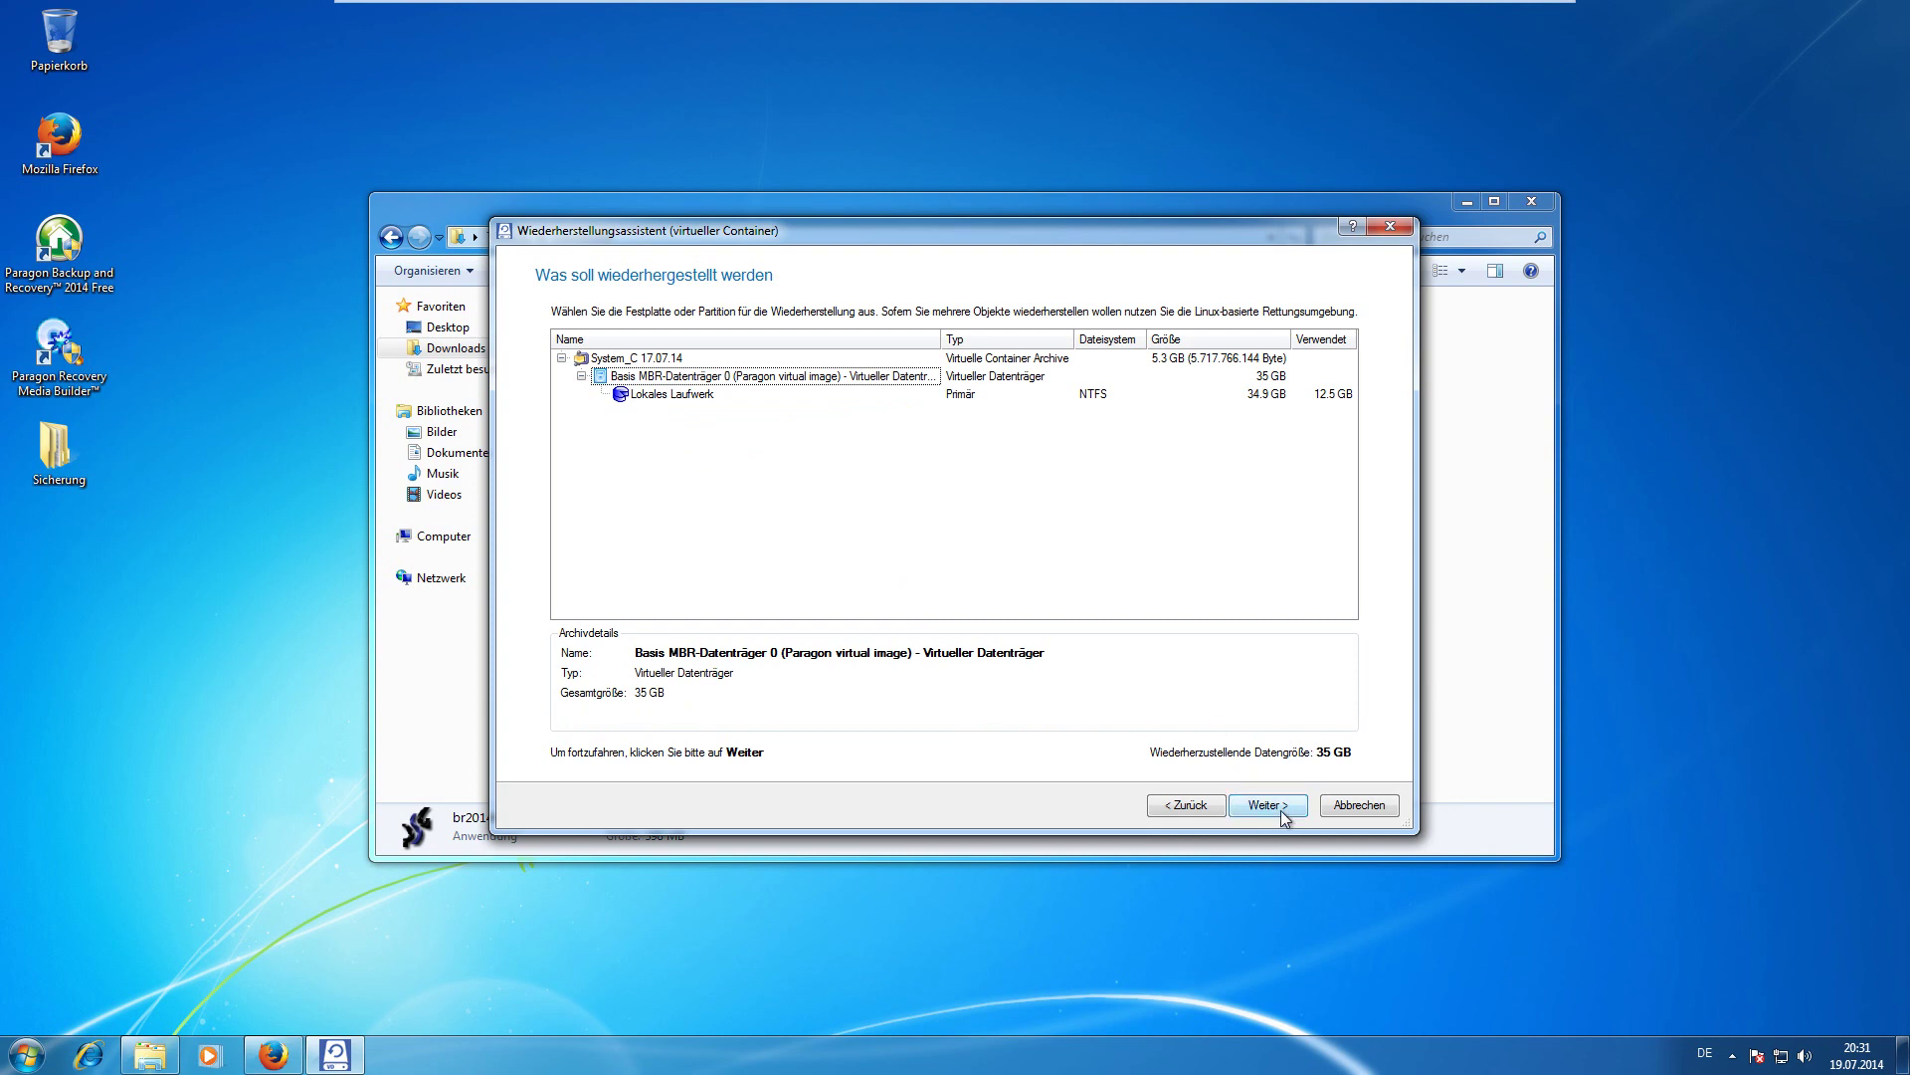
{"action": "left_click", "coordinate": [1280, 808]}
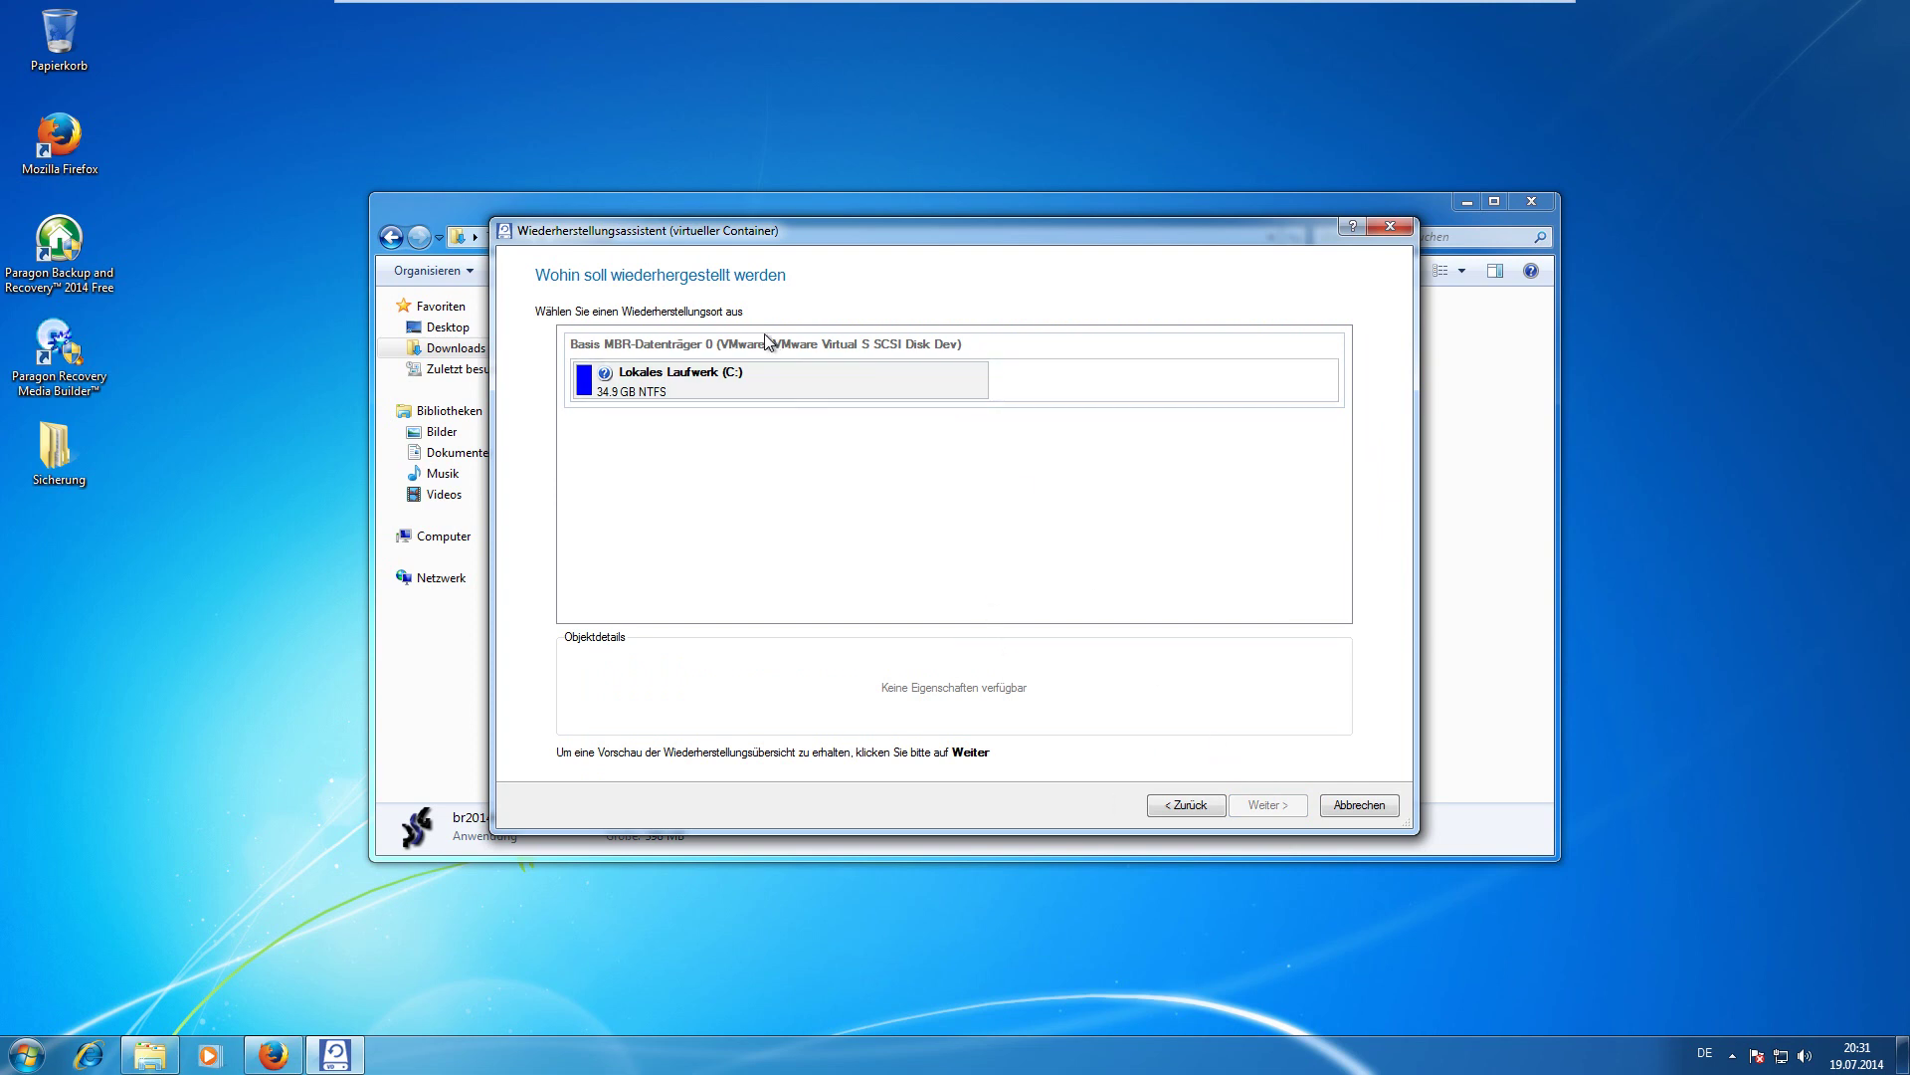
{"action": "left_click", "coordinate": [761, 396]}
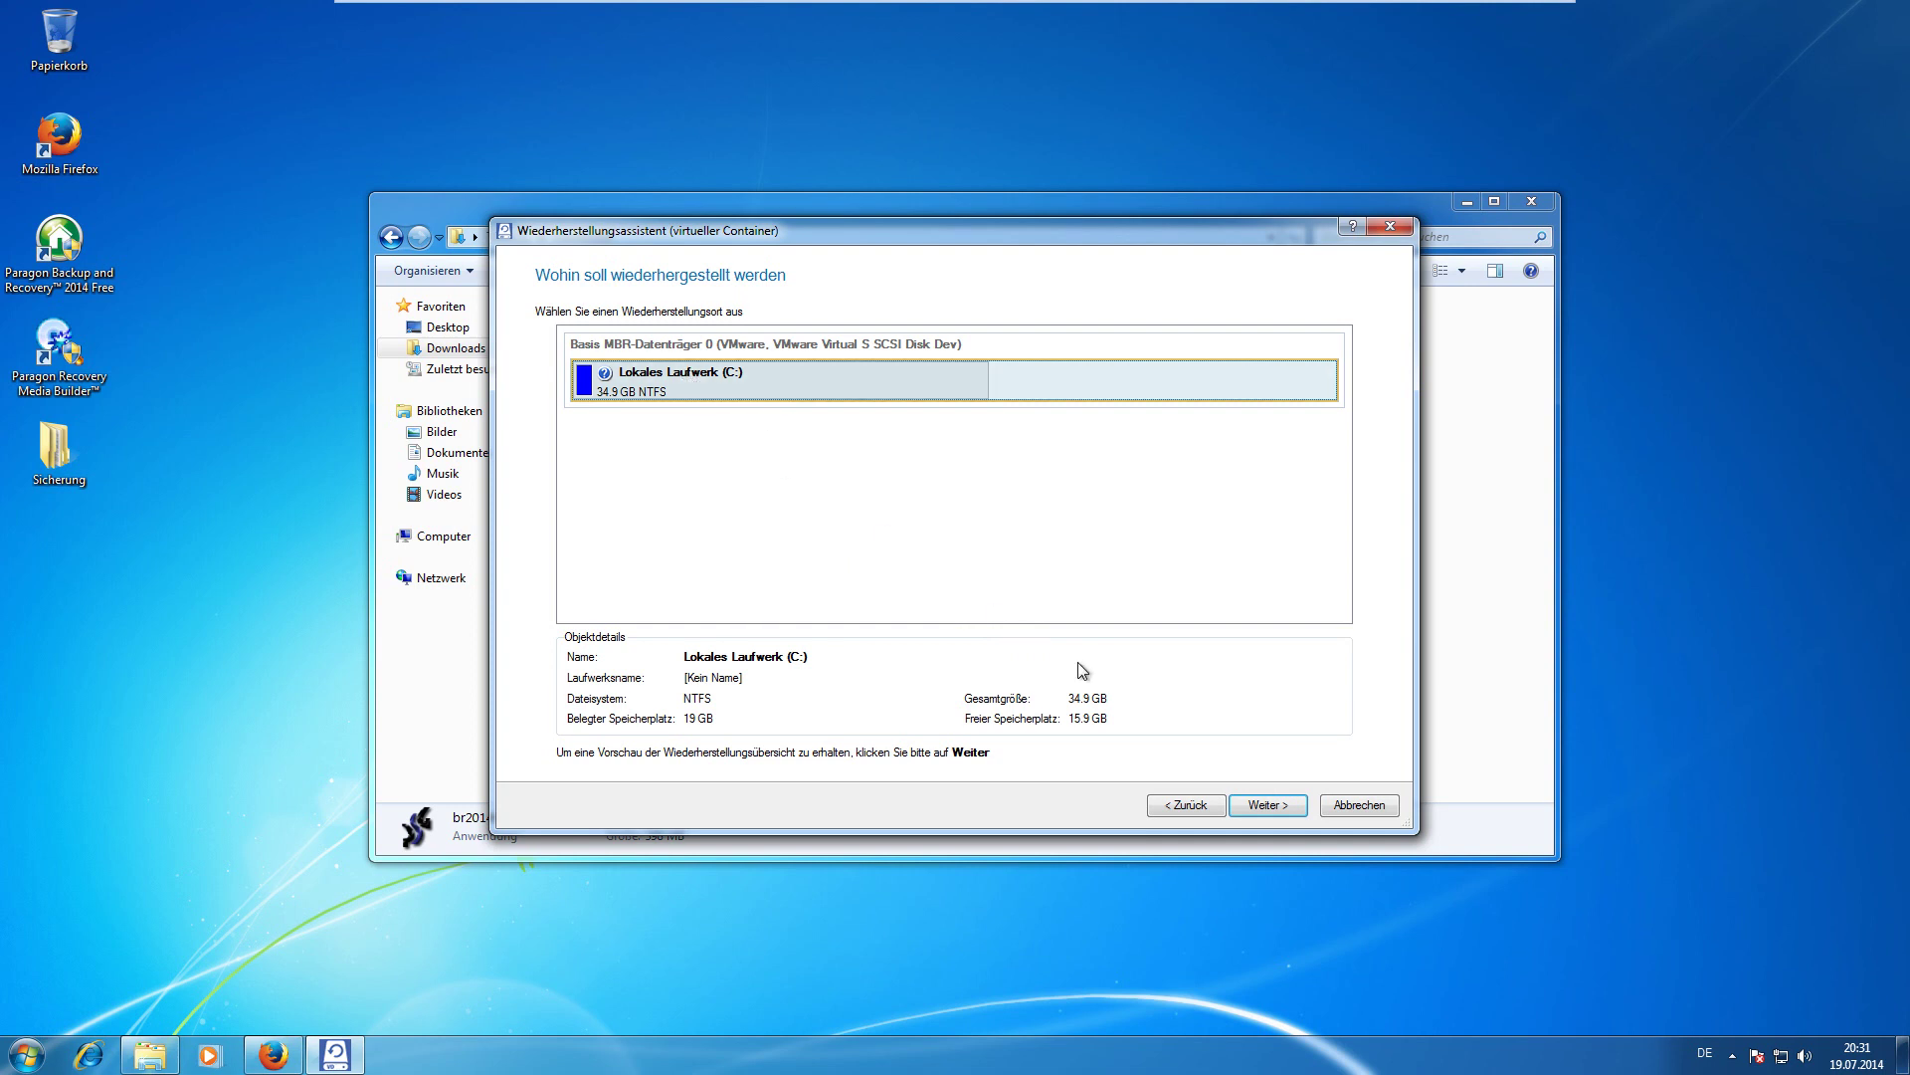
{"action": "left_click", "coordinate": [1266, 805]}
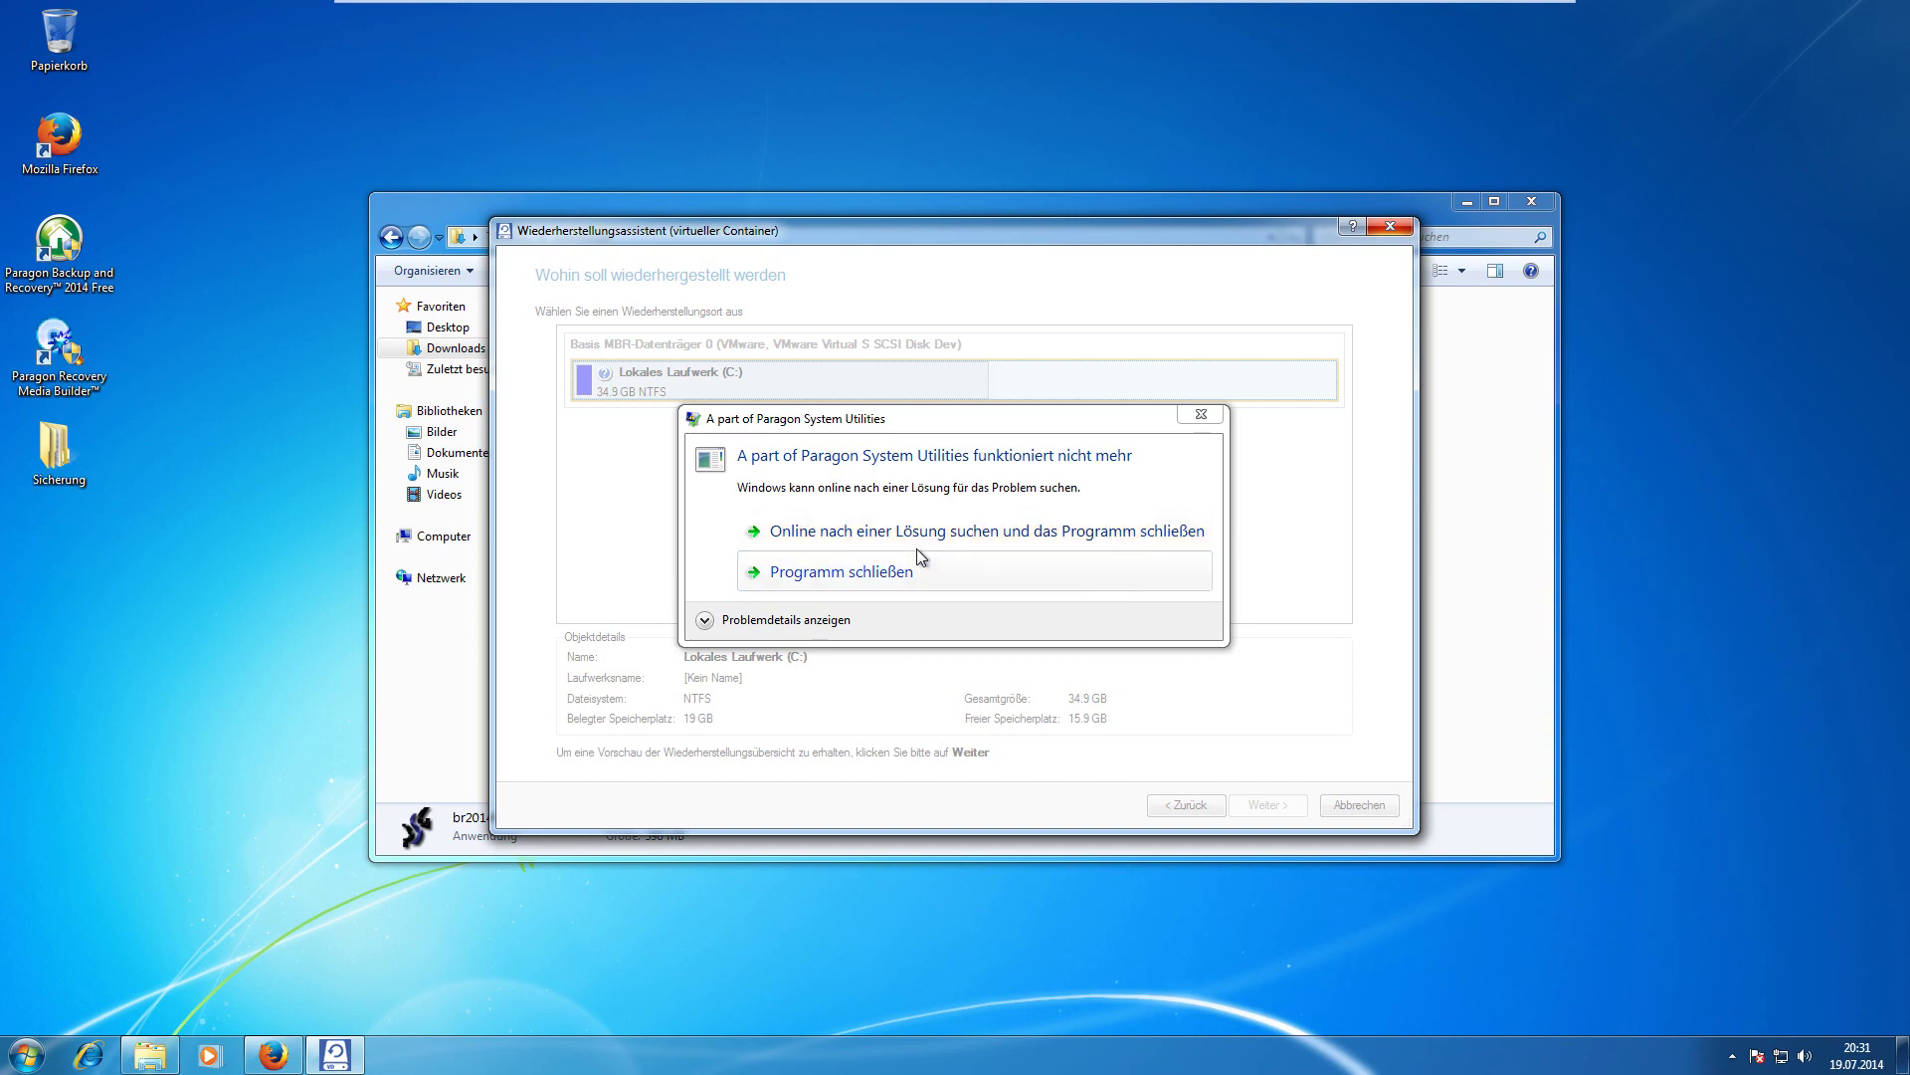
{"action": "left_click", "coordinate": [987, 565]}
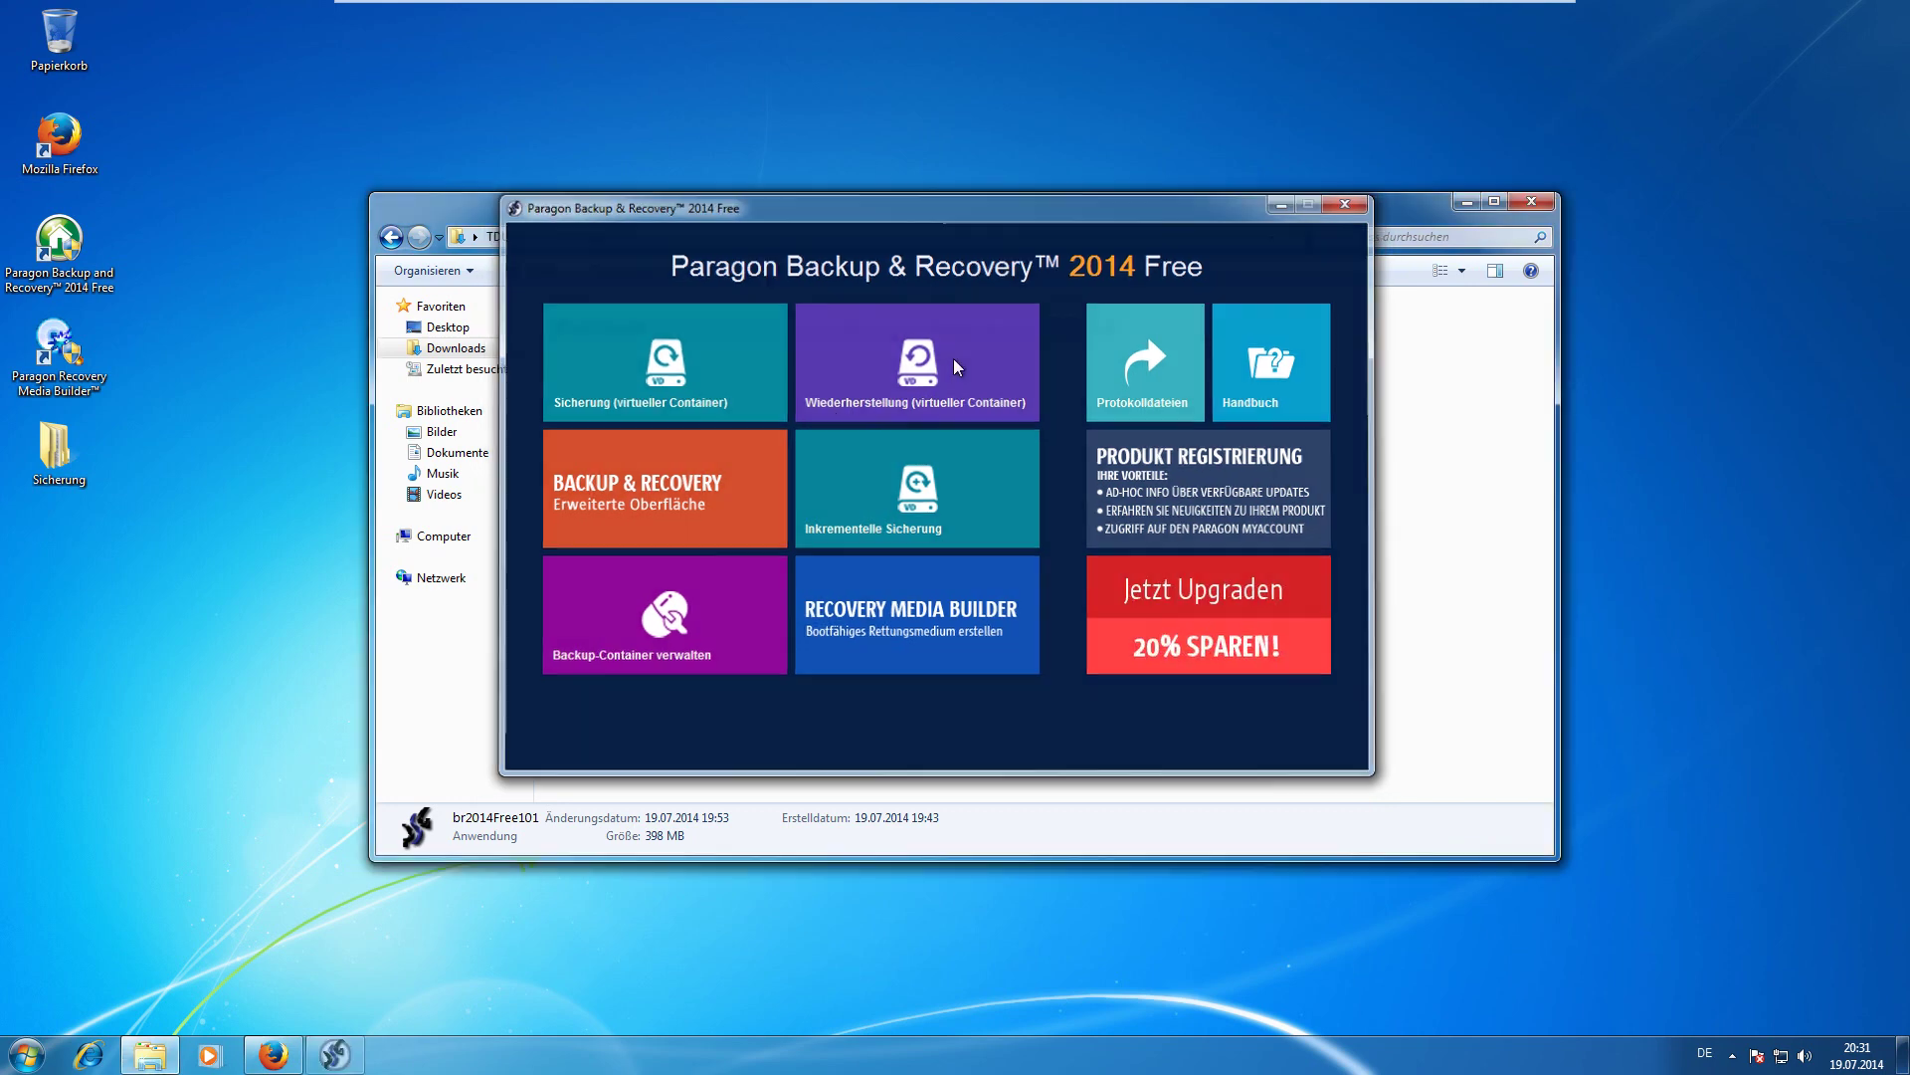
{"action": "left_click", "coordinate": [953, 358]}
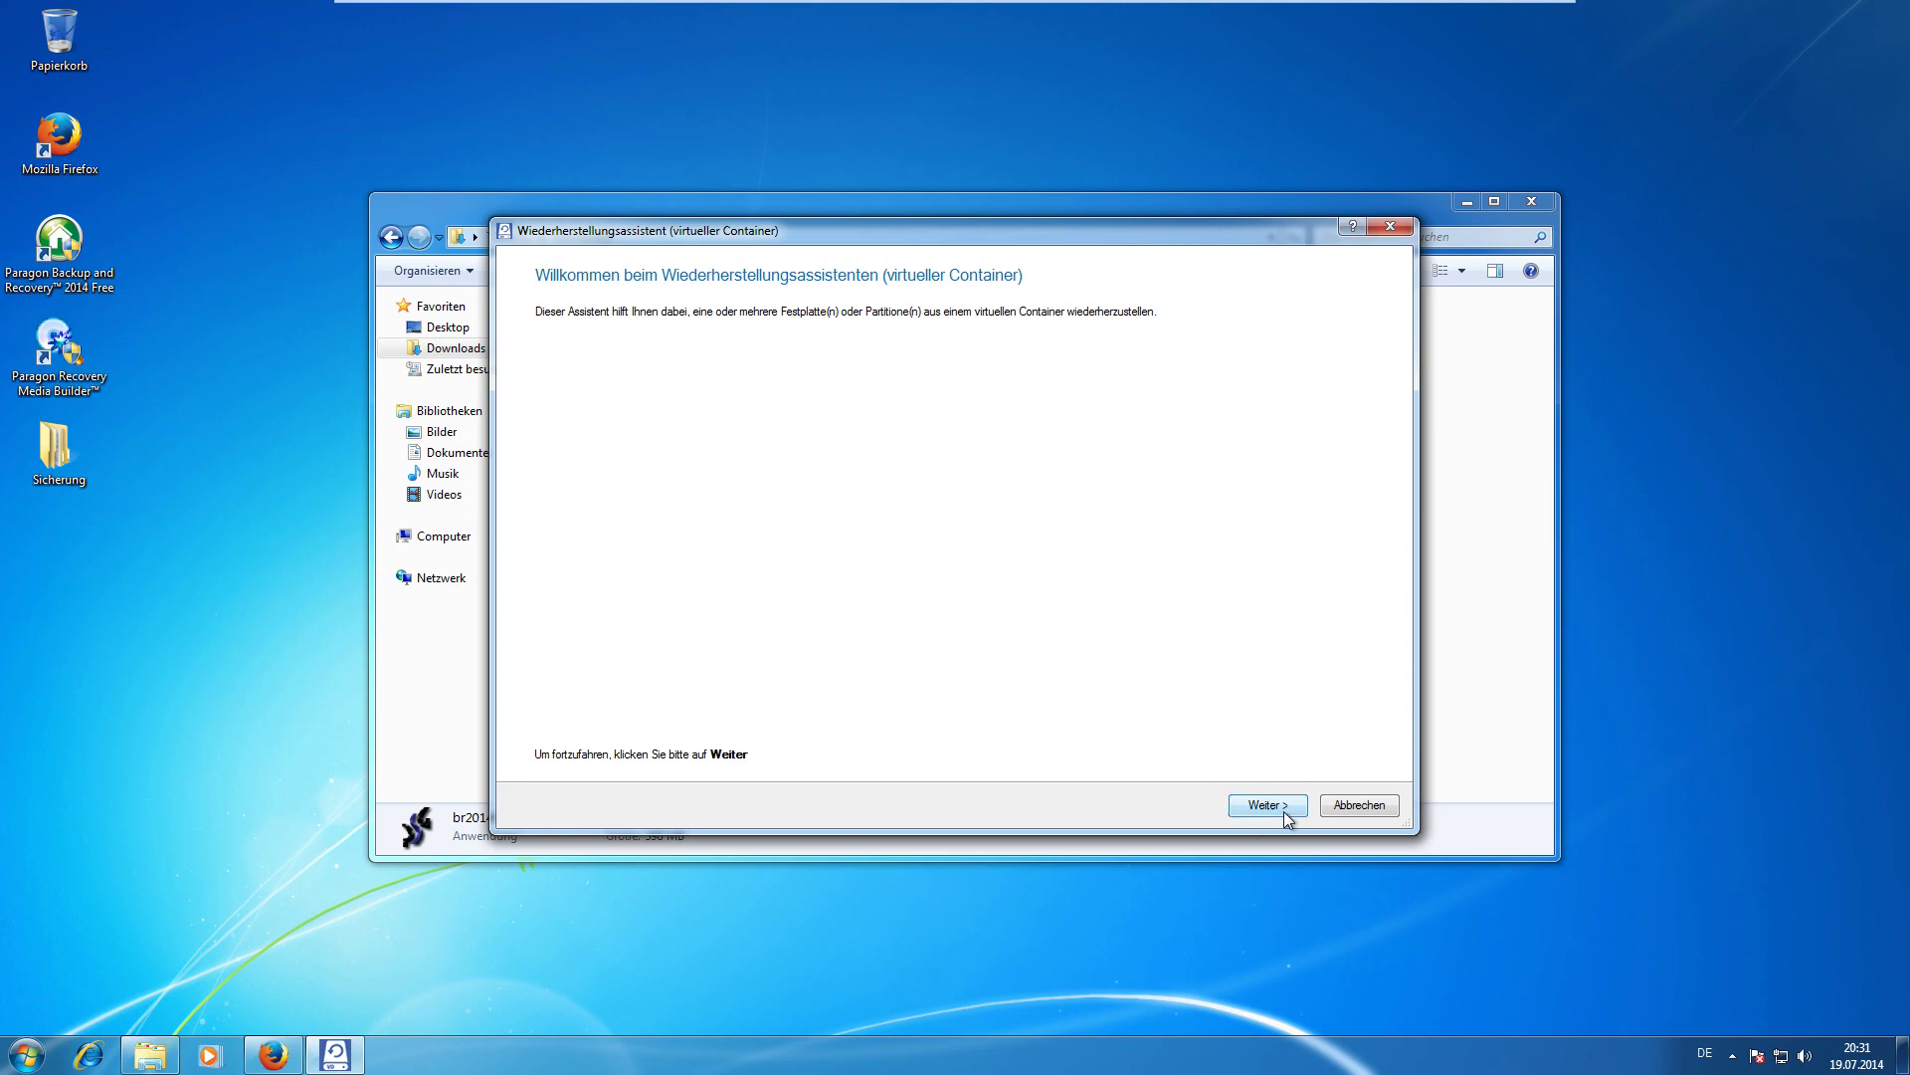
{"action": "left_click", "coordinate": [1357, 805]}
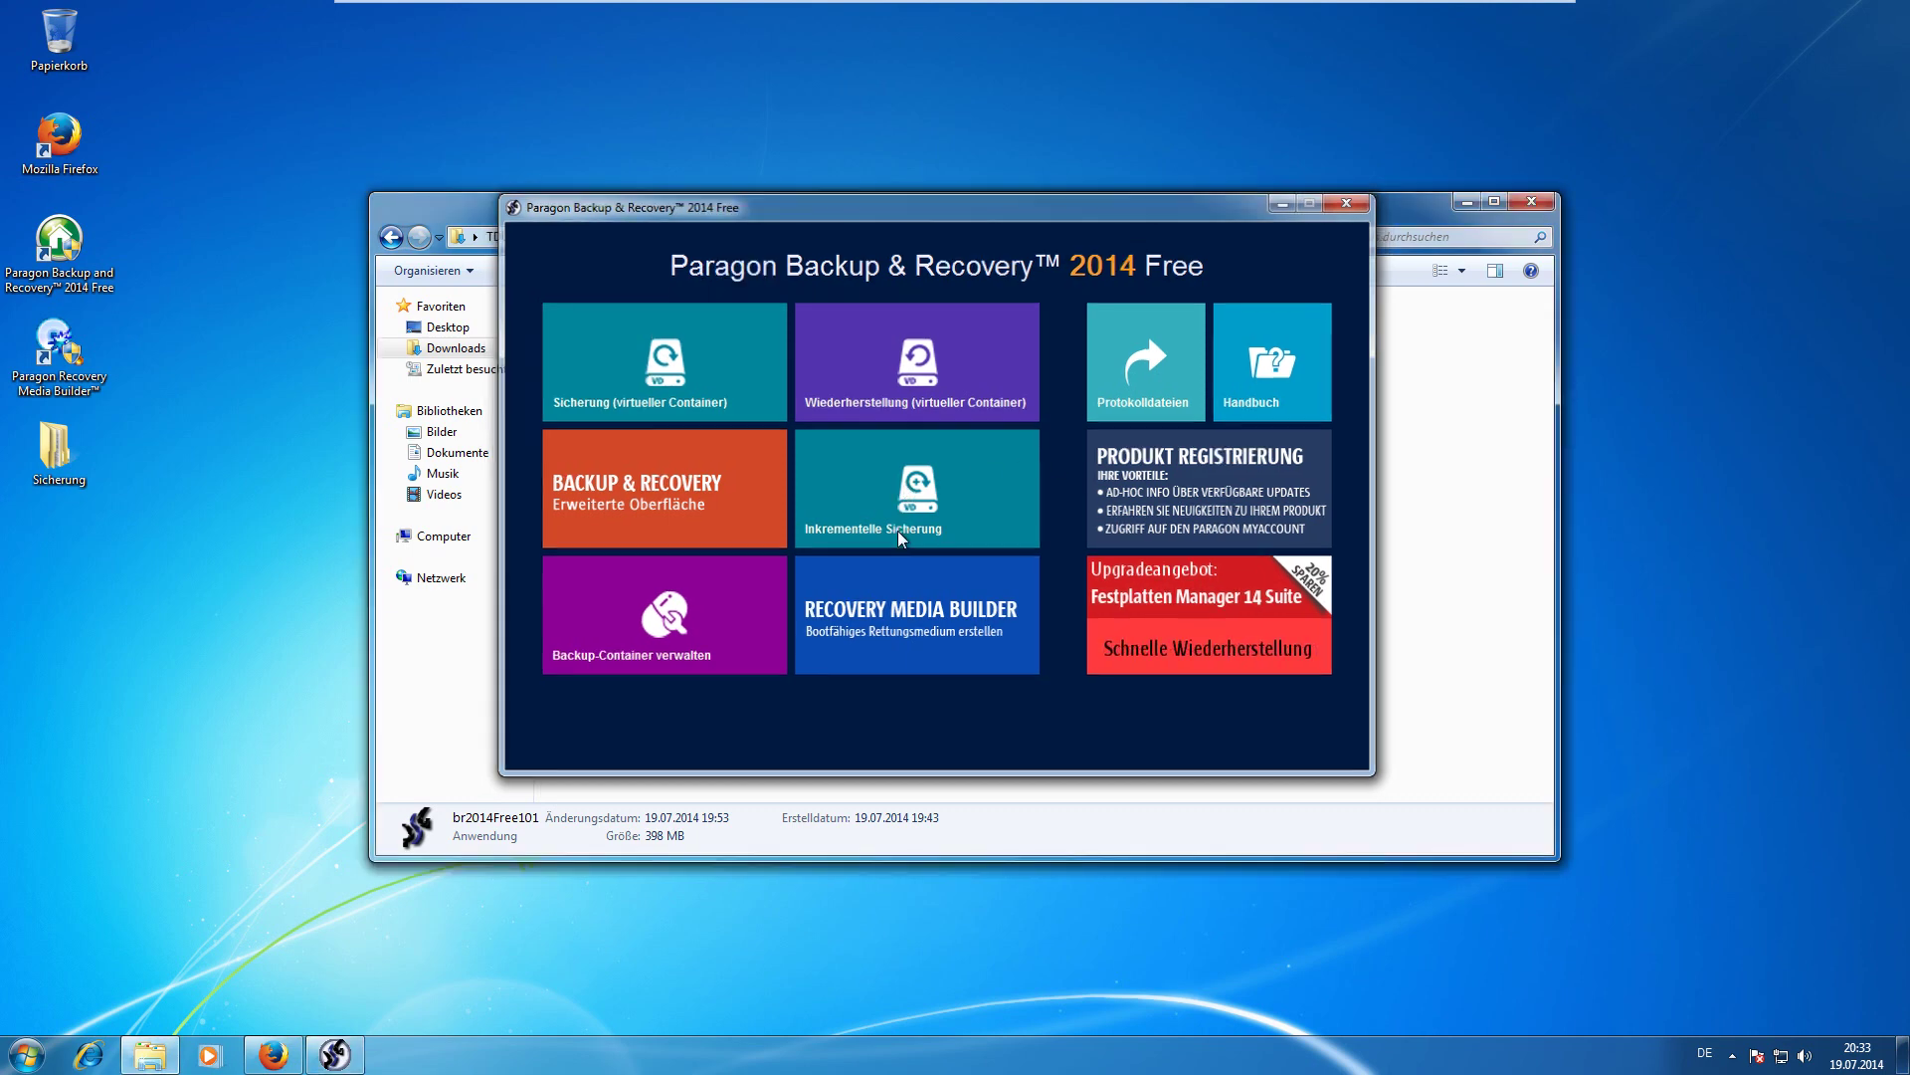
Start an incremental backup of Basis MBR-Datenträger 0 based on the System_C 17.07.14 archive, with the comment Inkrement 1.
{"action": "left_click", "coordinate": [907, 490]}
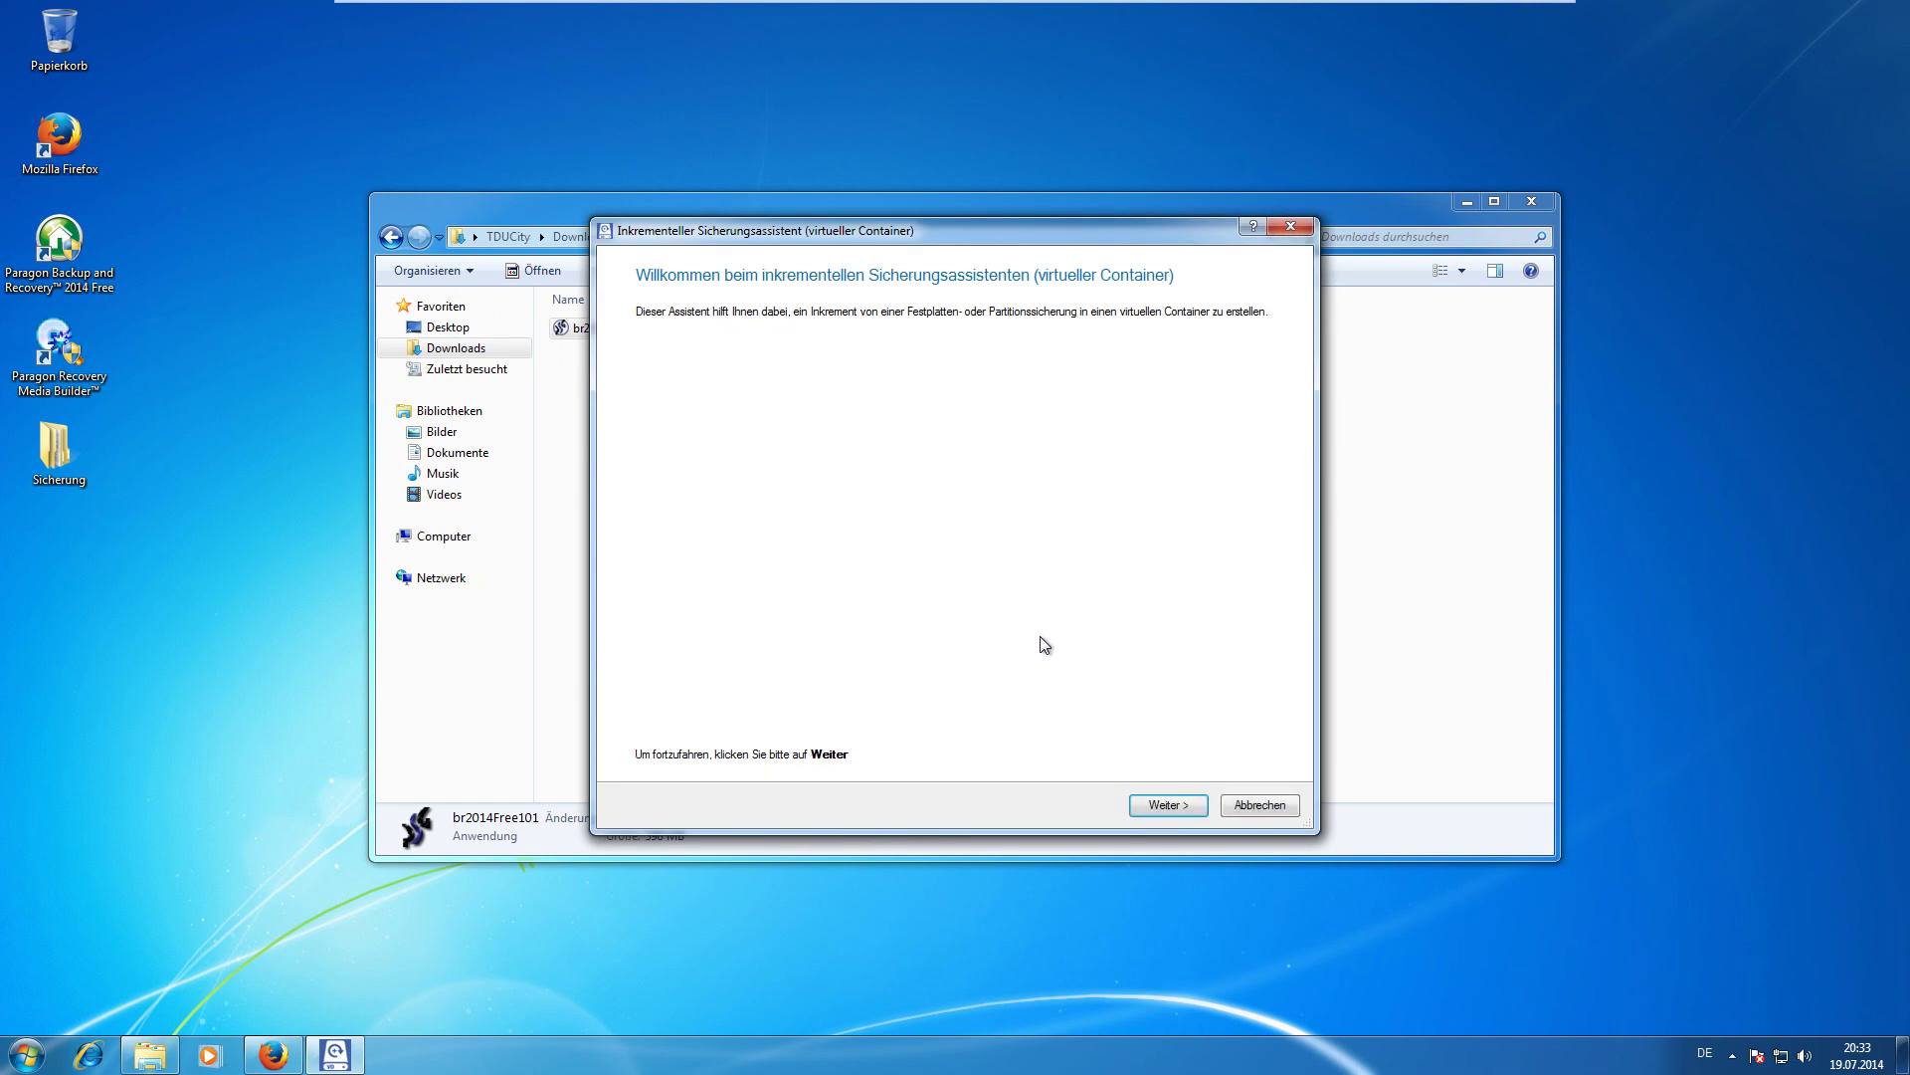
{"action": "left_click", "coordinate": [1158, 804]}
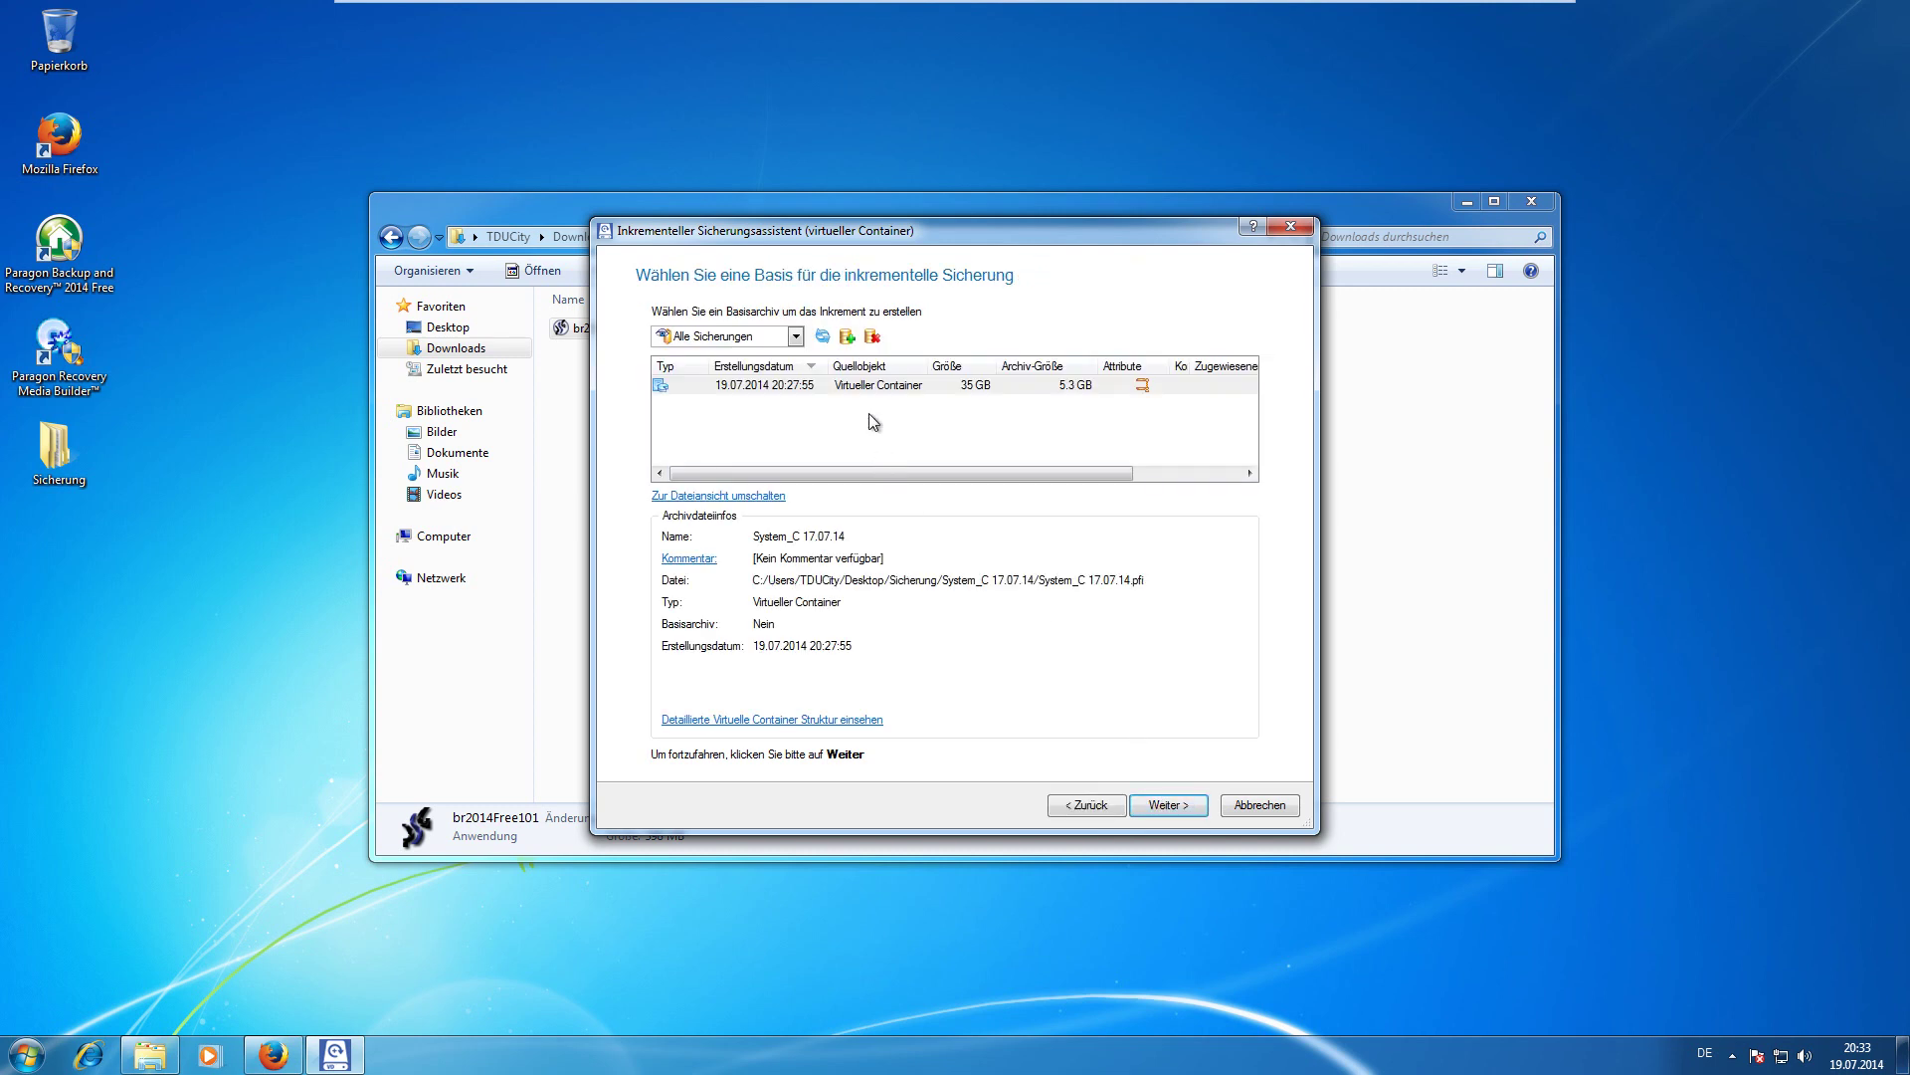
{"action": "left_click", "coordinate": [796, 388]}
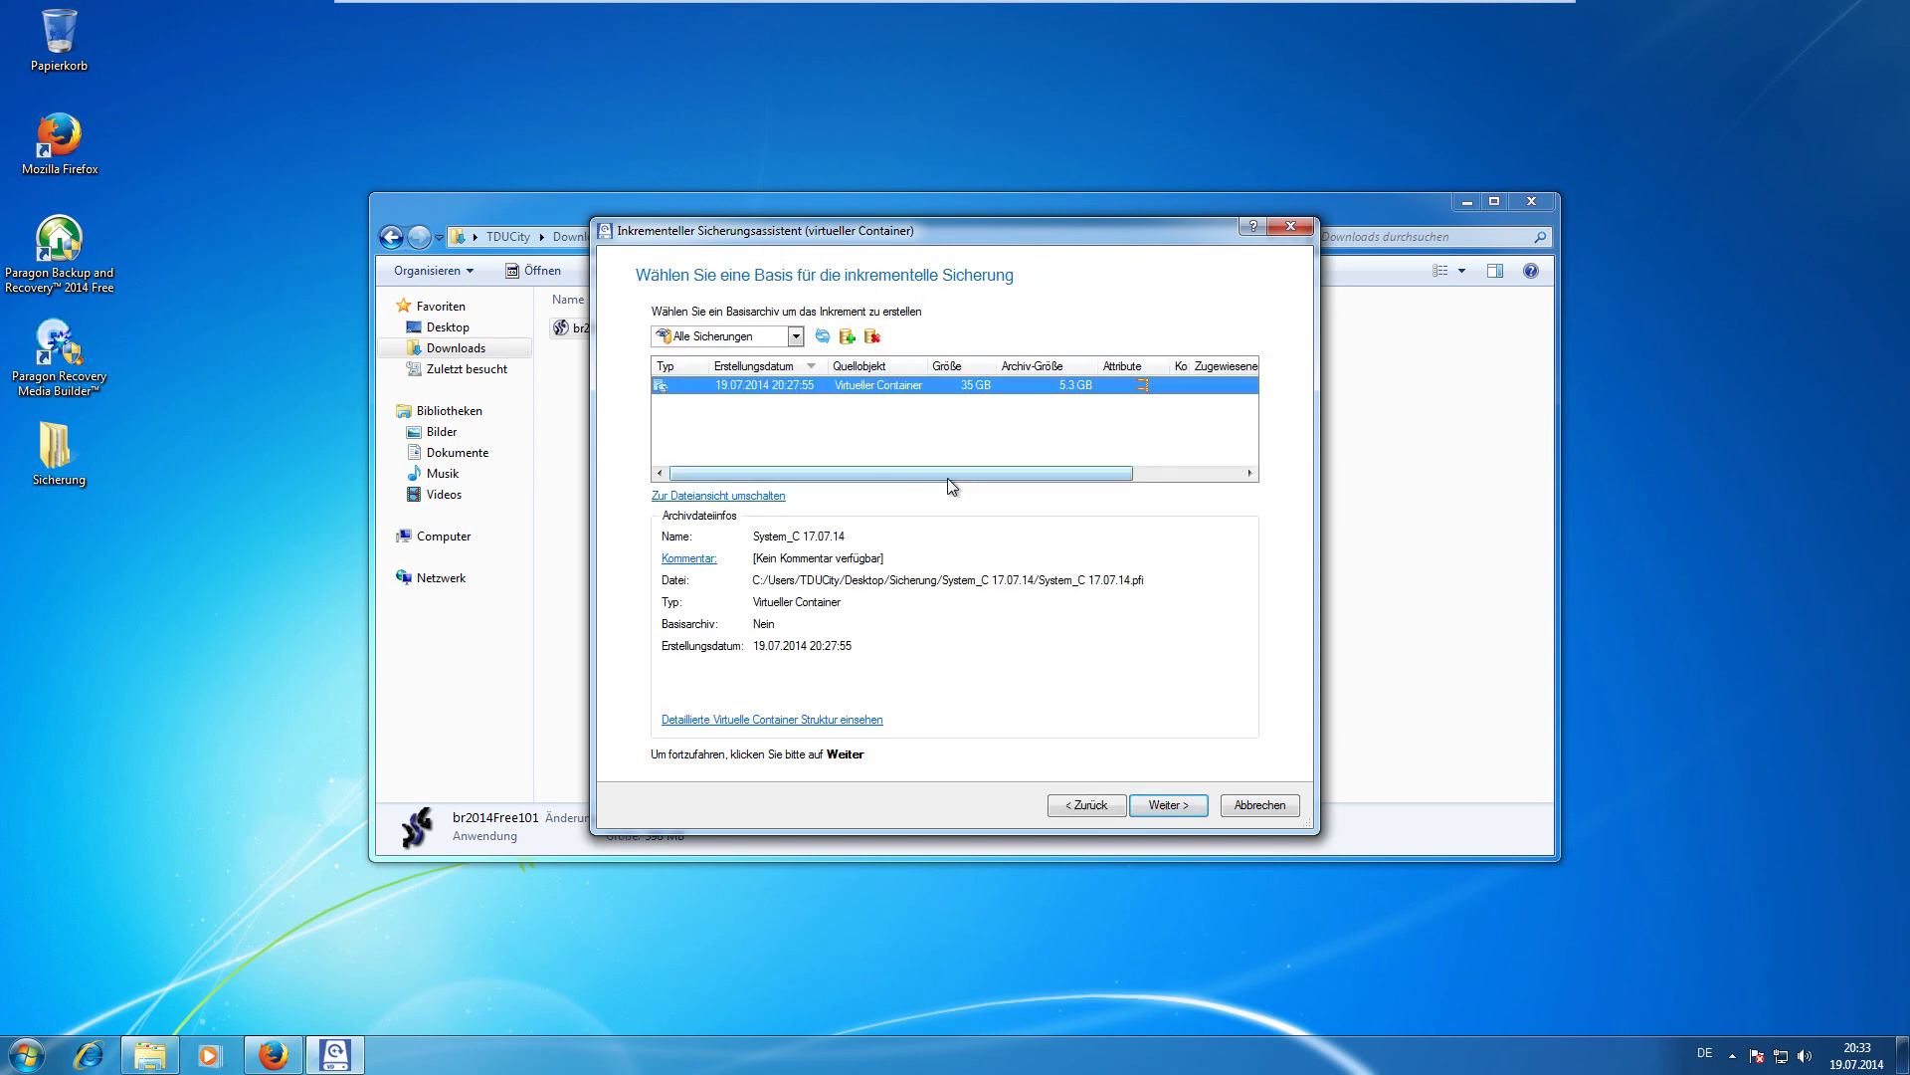
{"action": "left_click_drag", "start_coordinate": [953, 476], "coordinate": [983, 492]}
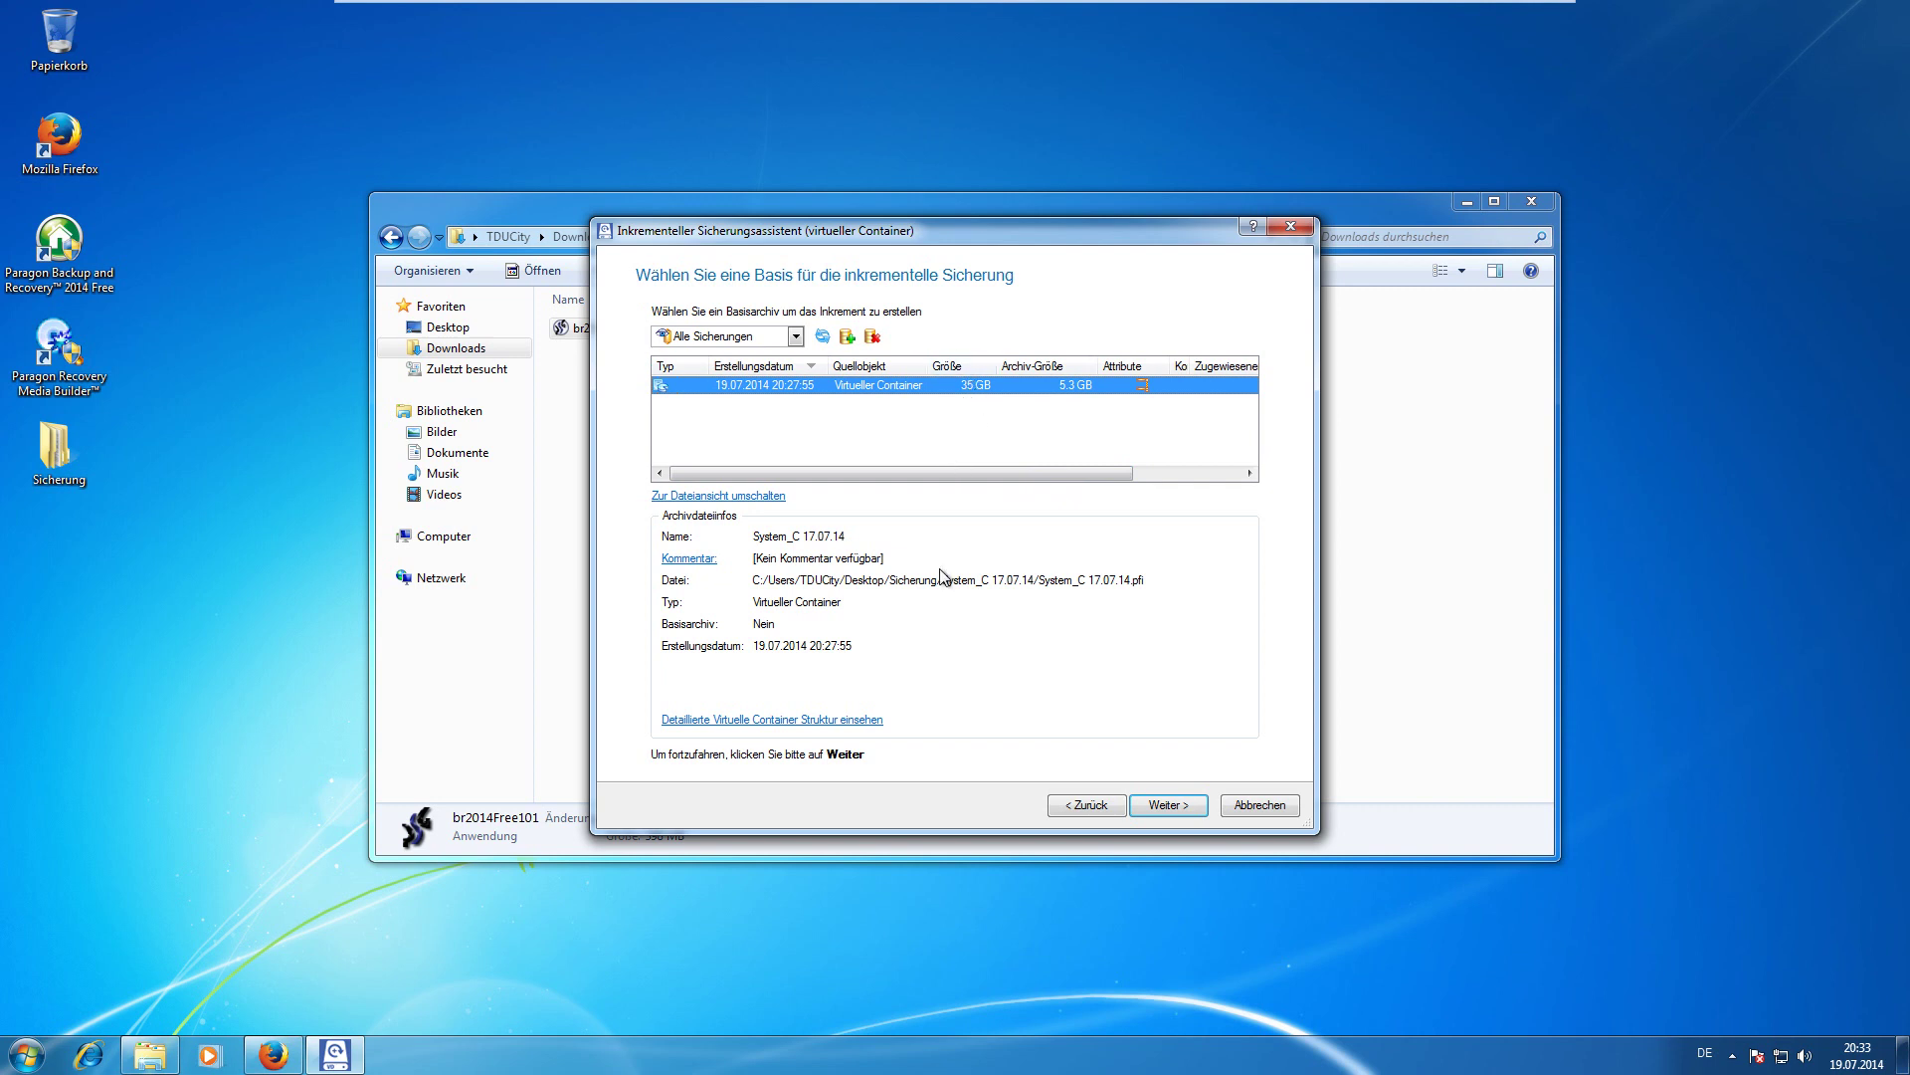
{"action": "left_click", "coordinate": [1174, 804]}
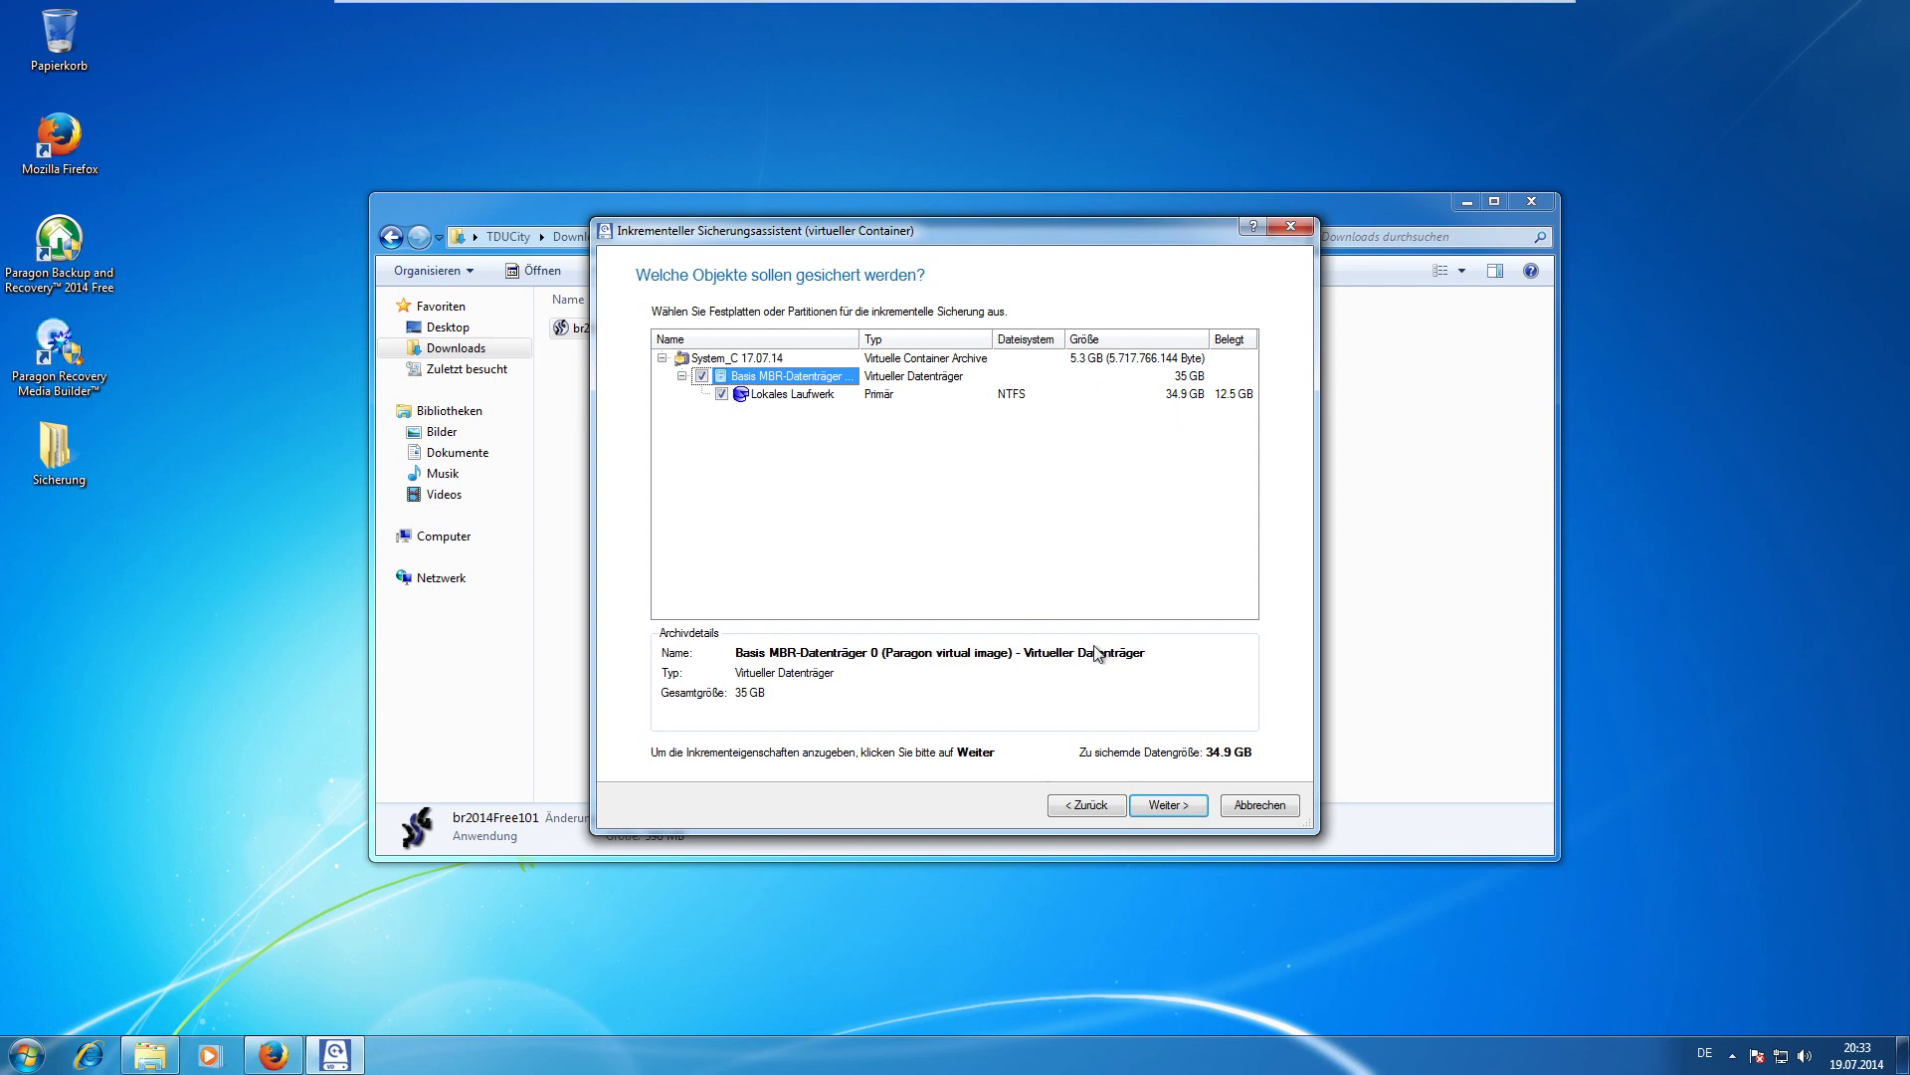
{"action": "left_click", "coordinate": [1164, 805]}
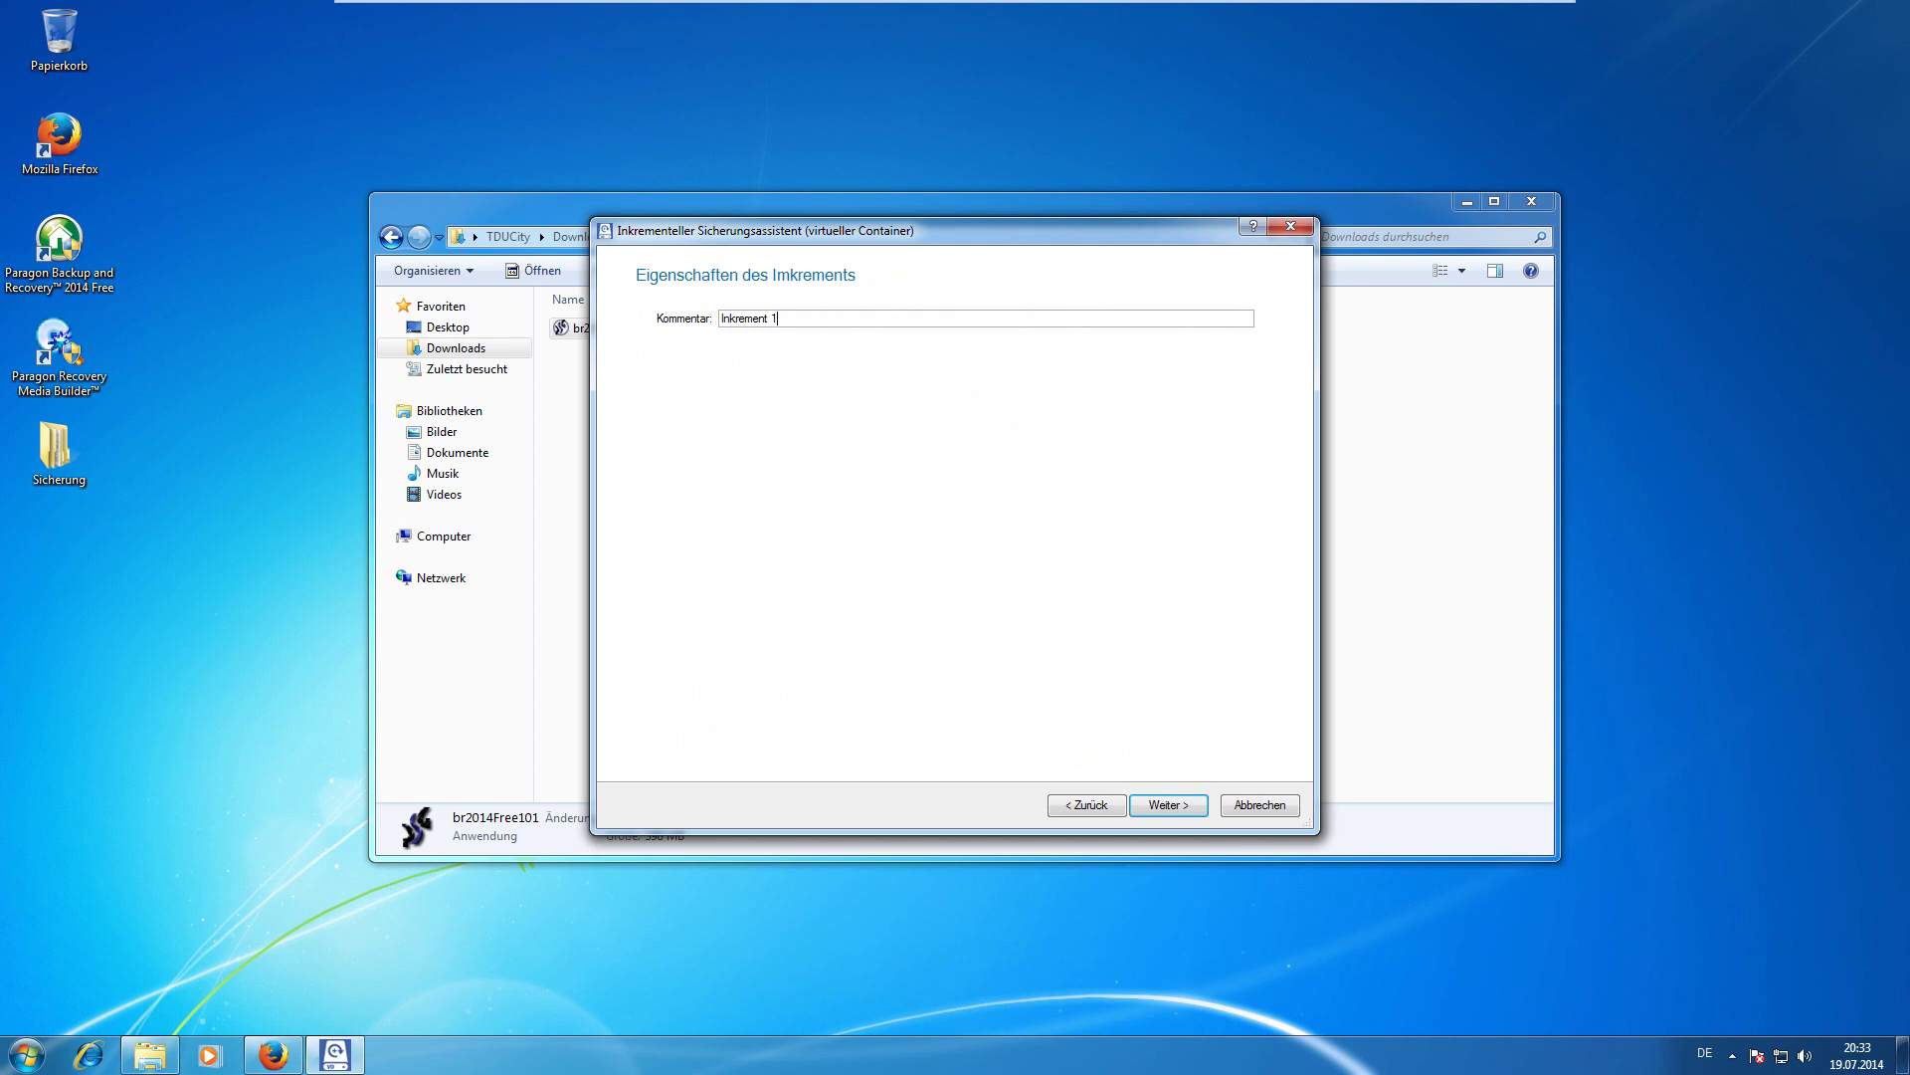
{"action": "left_click", "coordinate": [1186, 809]}
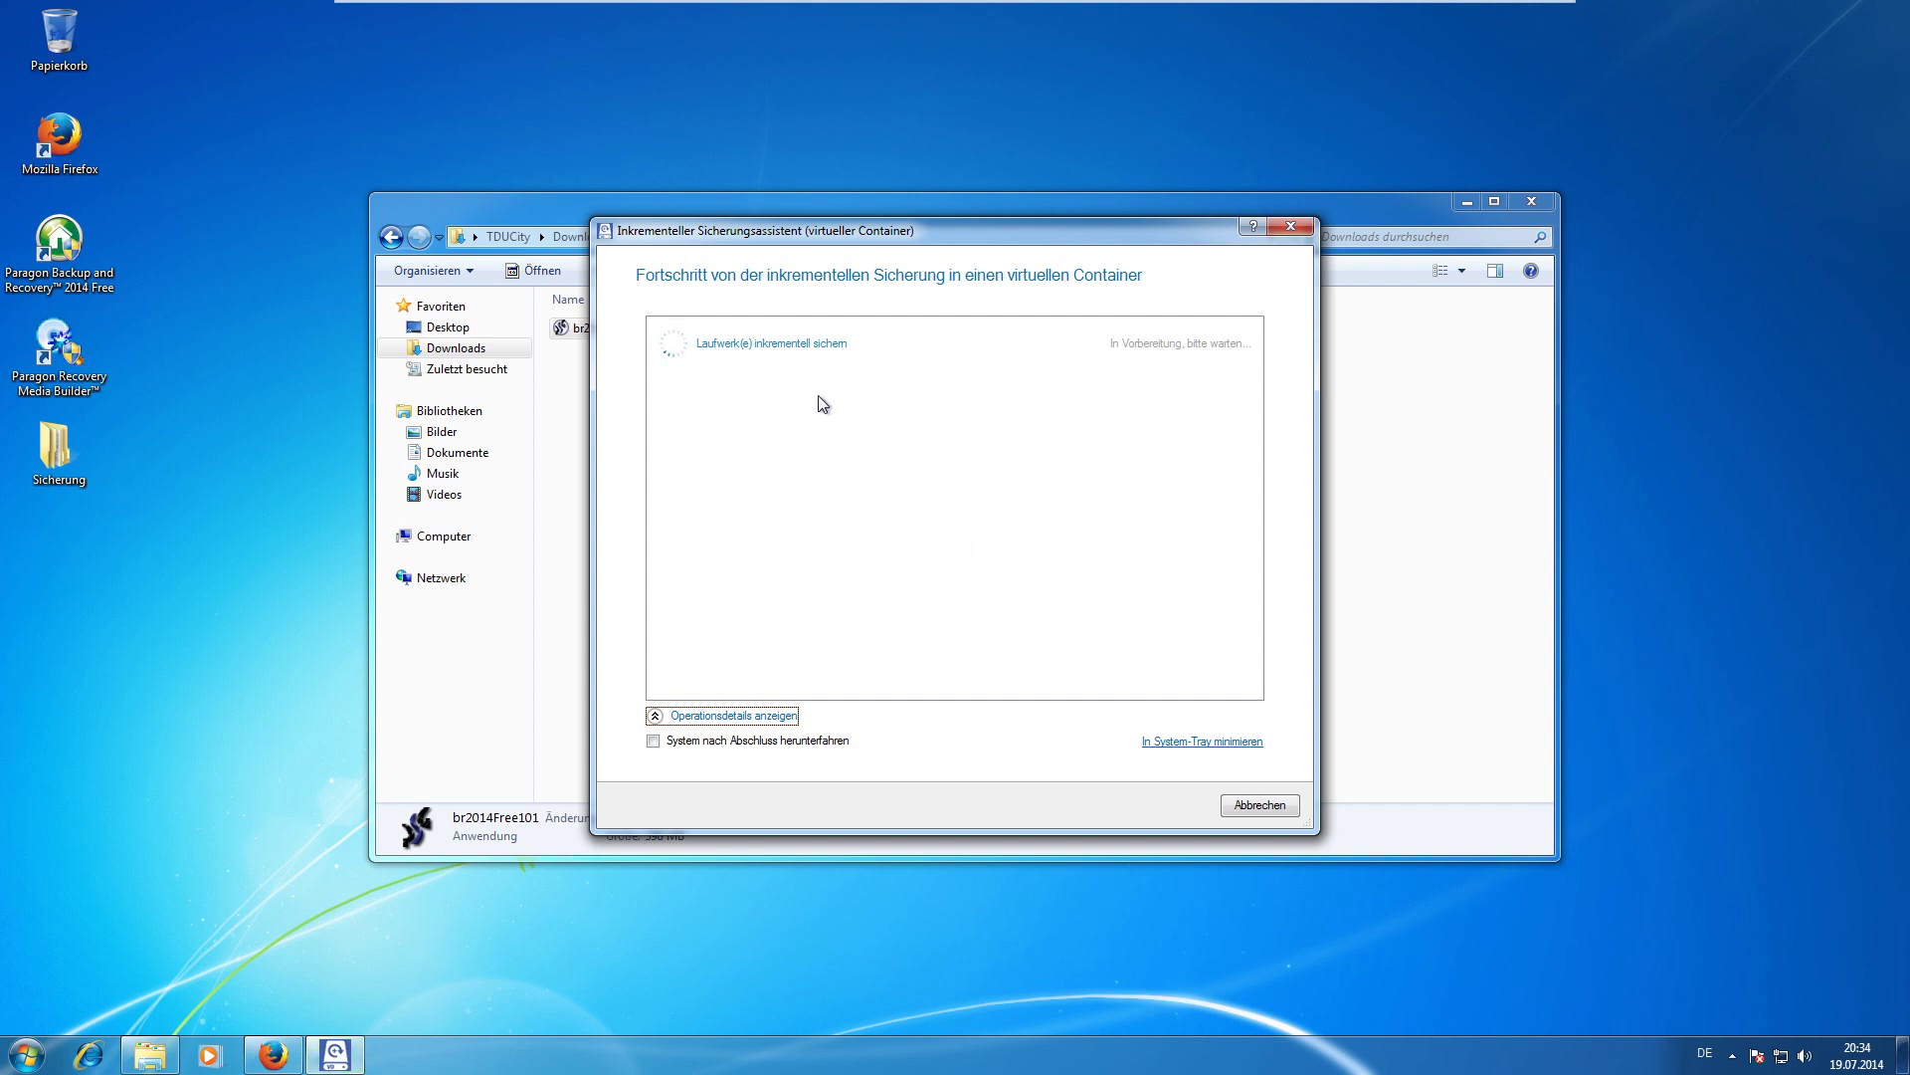
Abort the running incremental backup and close its wizard.
{"action": "left_click", "coordinate": [1274, 807]}
{"action": "key", "text": "Escape"}
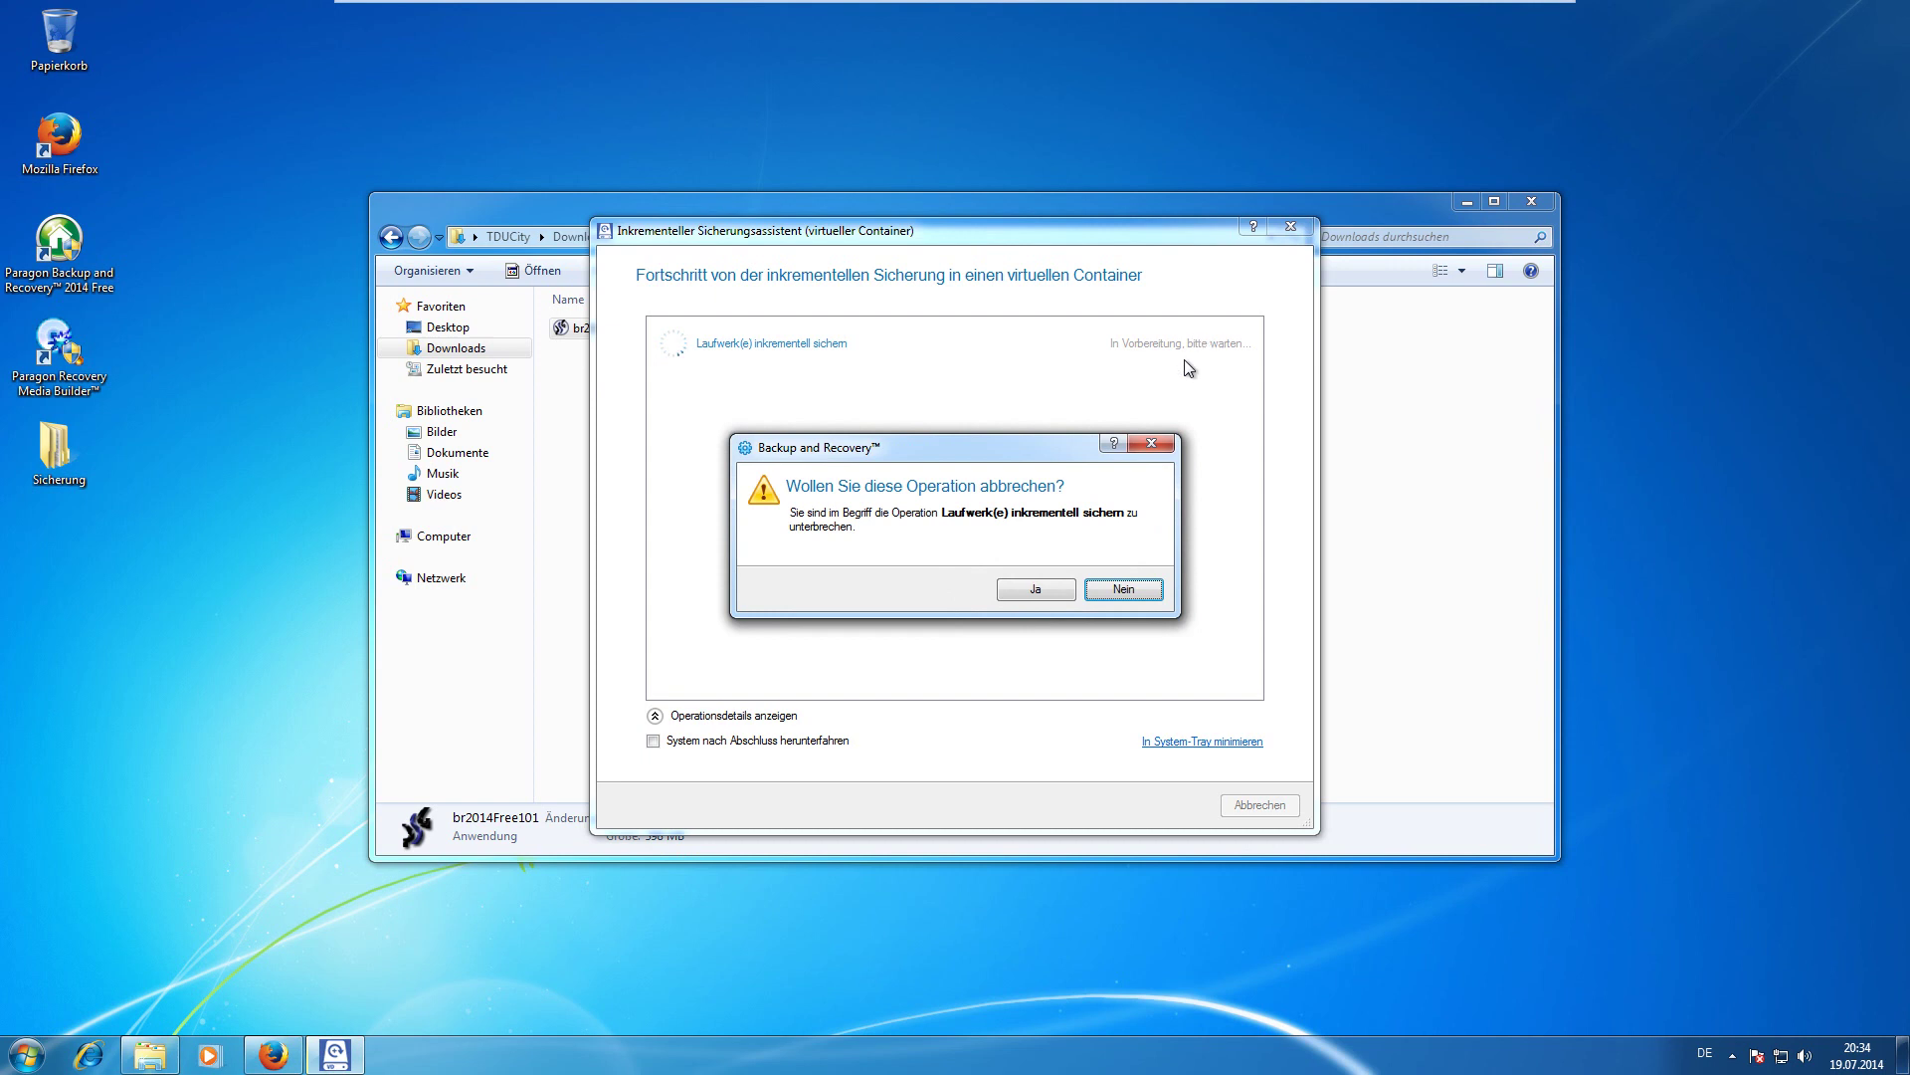
{"action": "left_click", "coordinate": [1010, 592]}
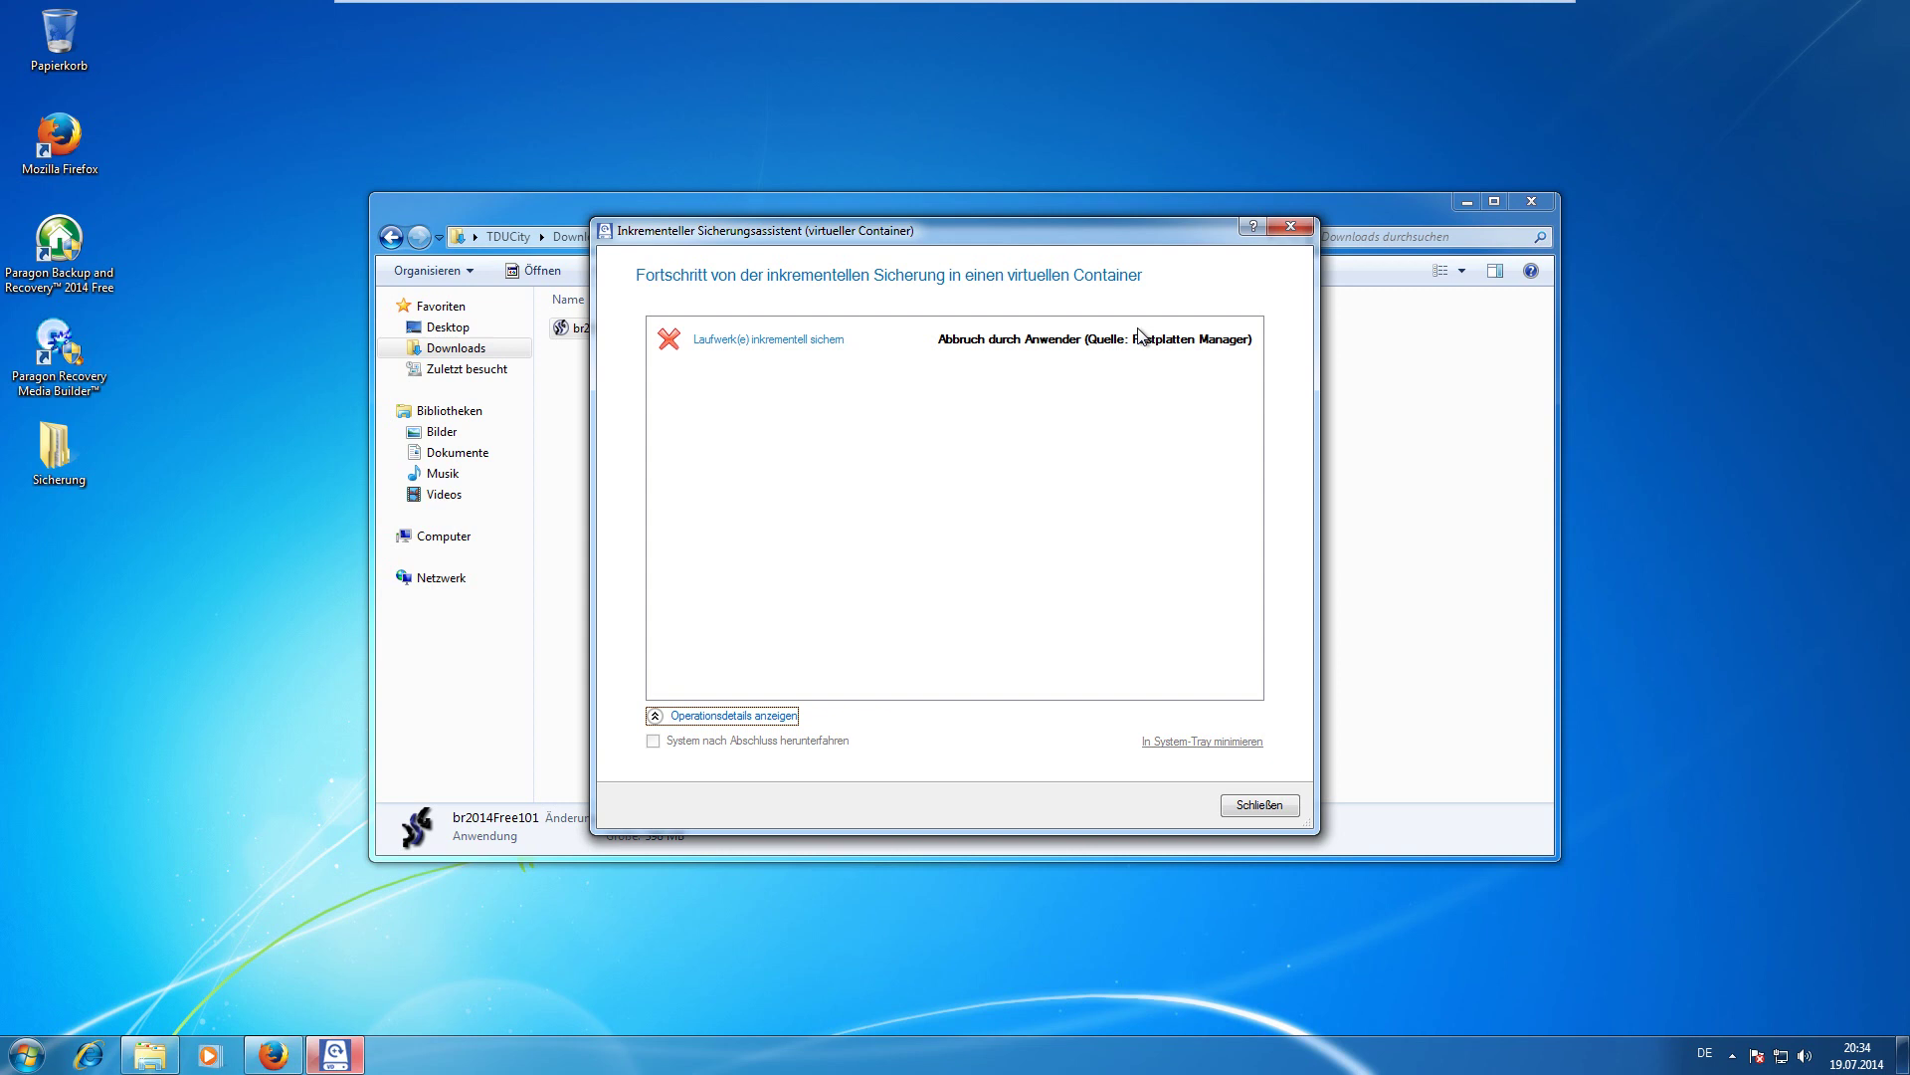
{"action": "left_click", "coordinate": [1260, 804]}
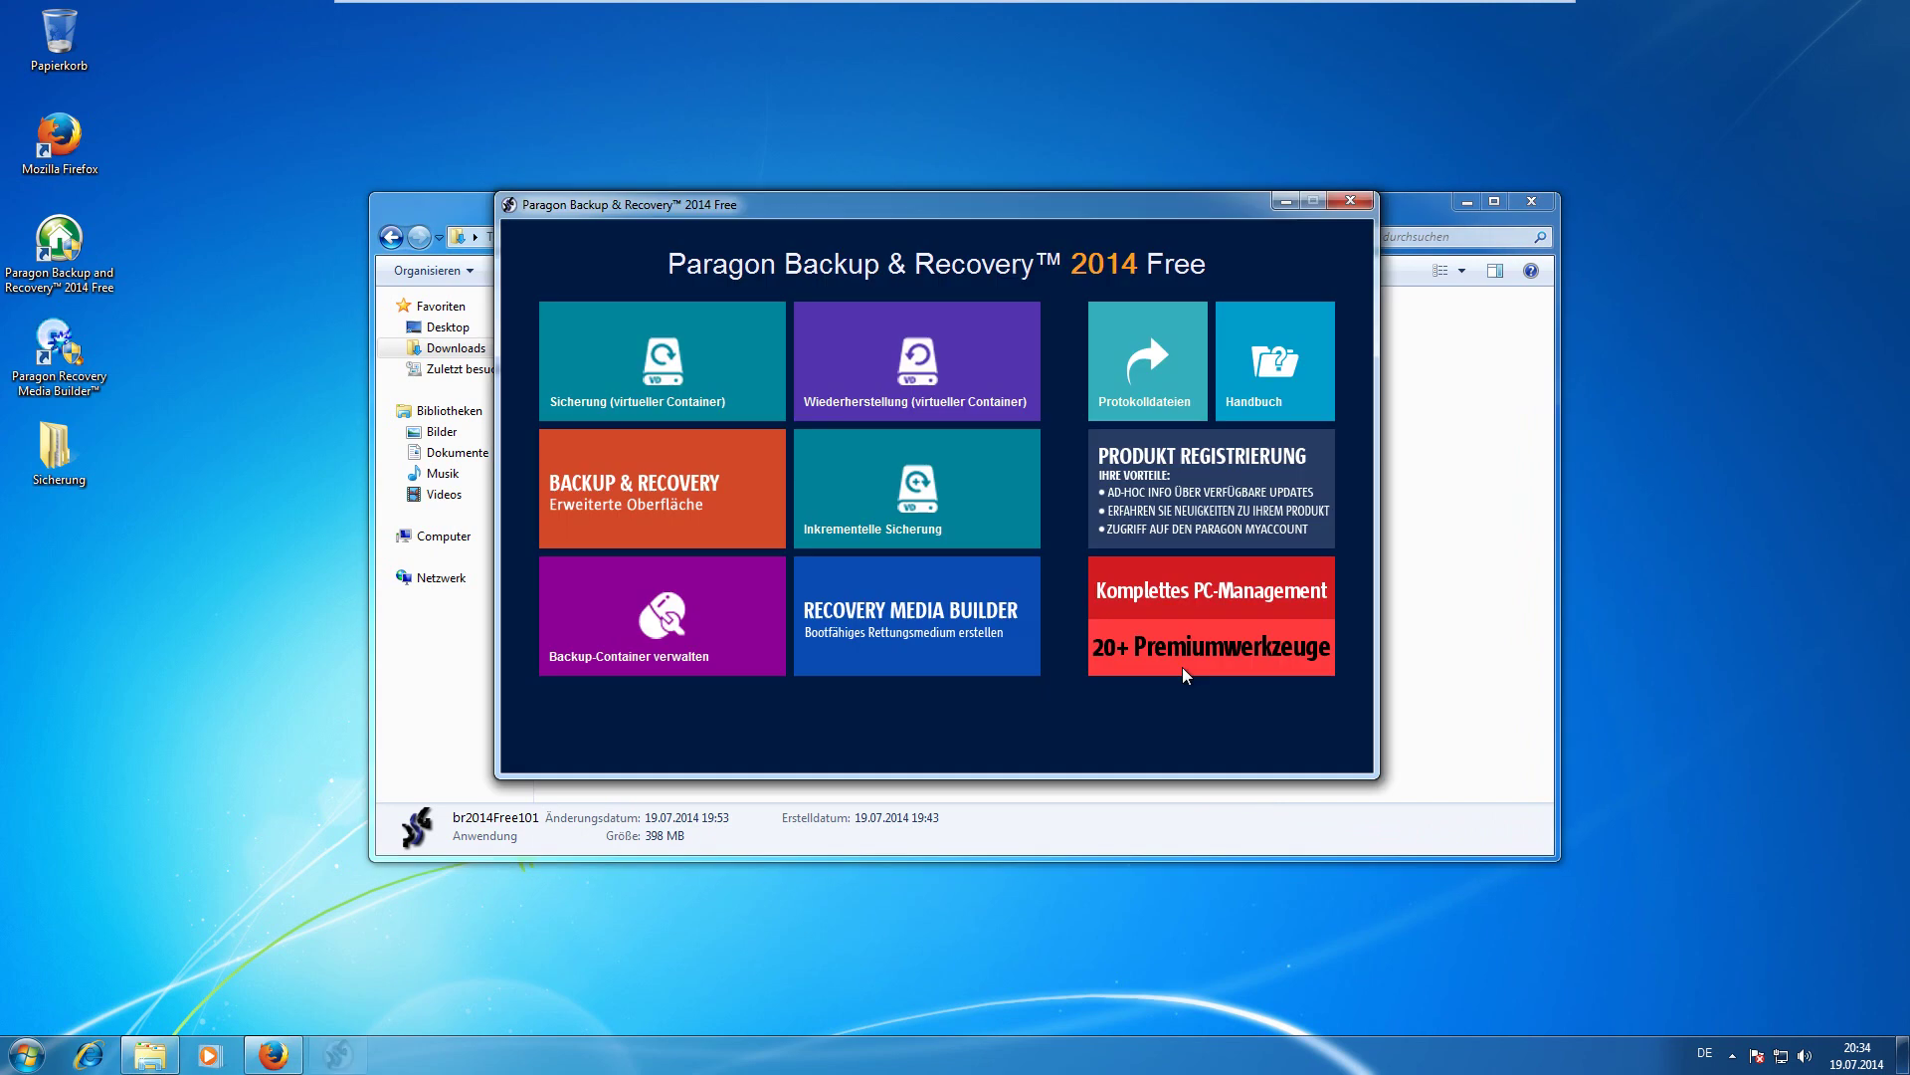
View the log file saving form and cancel it, and clear the desktop by closing the backup program and minimising the Downloads window.
{"action": "left_click", "coordinate": [1146, 353]}
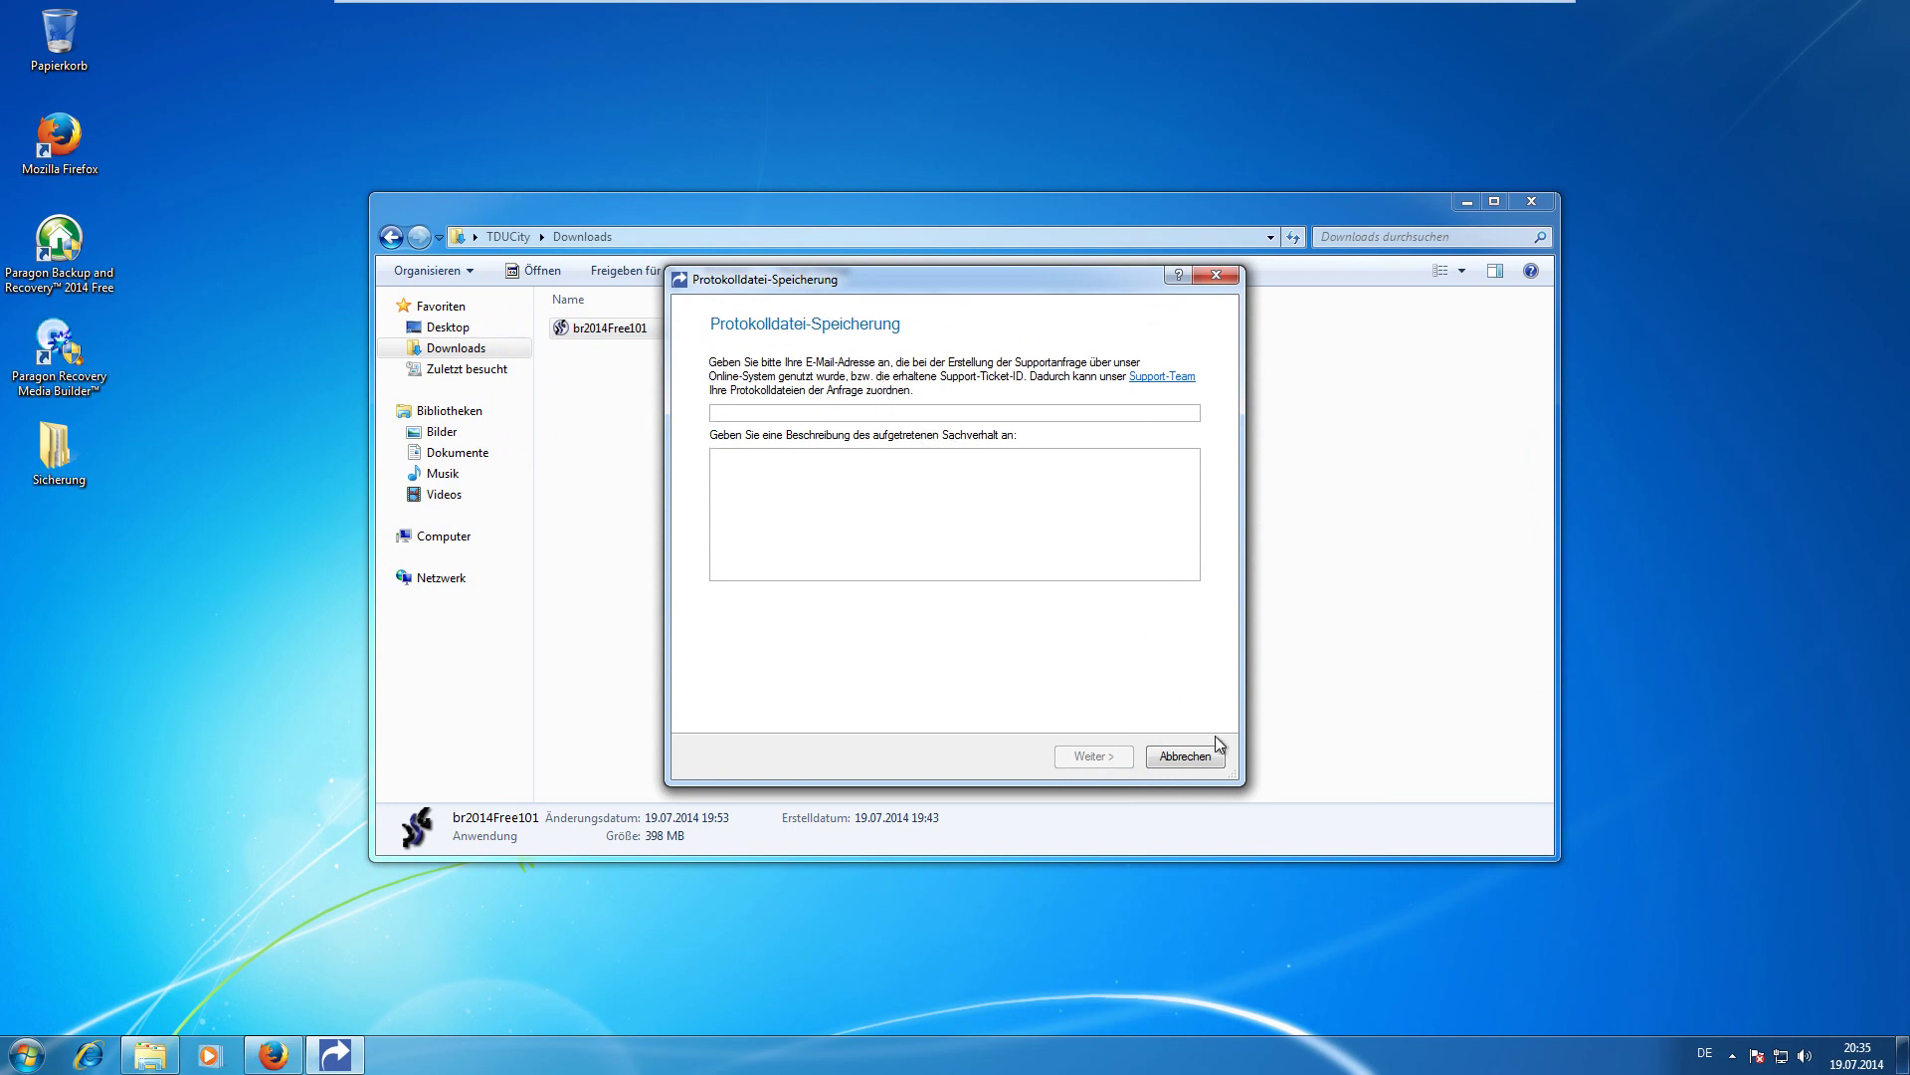
{"action": "left_click", "coordinate": [1186, 756]}
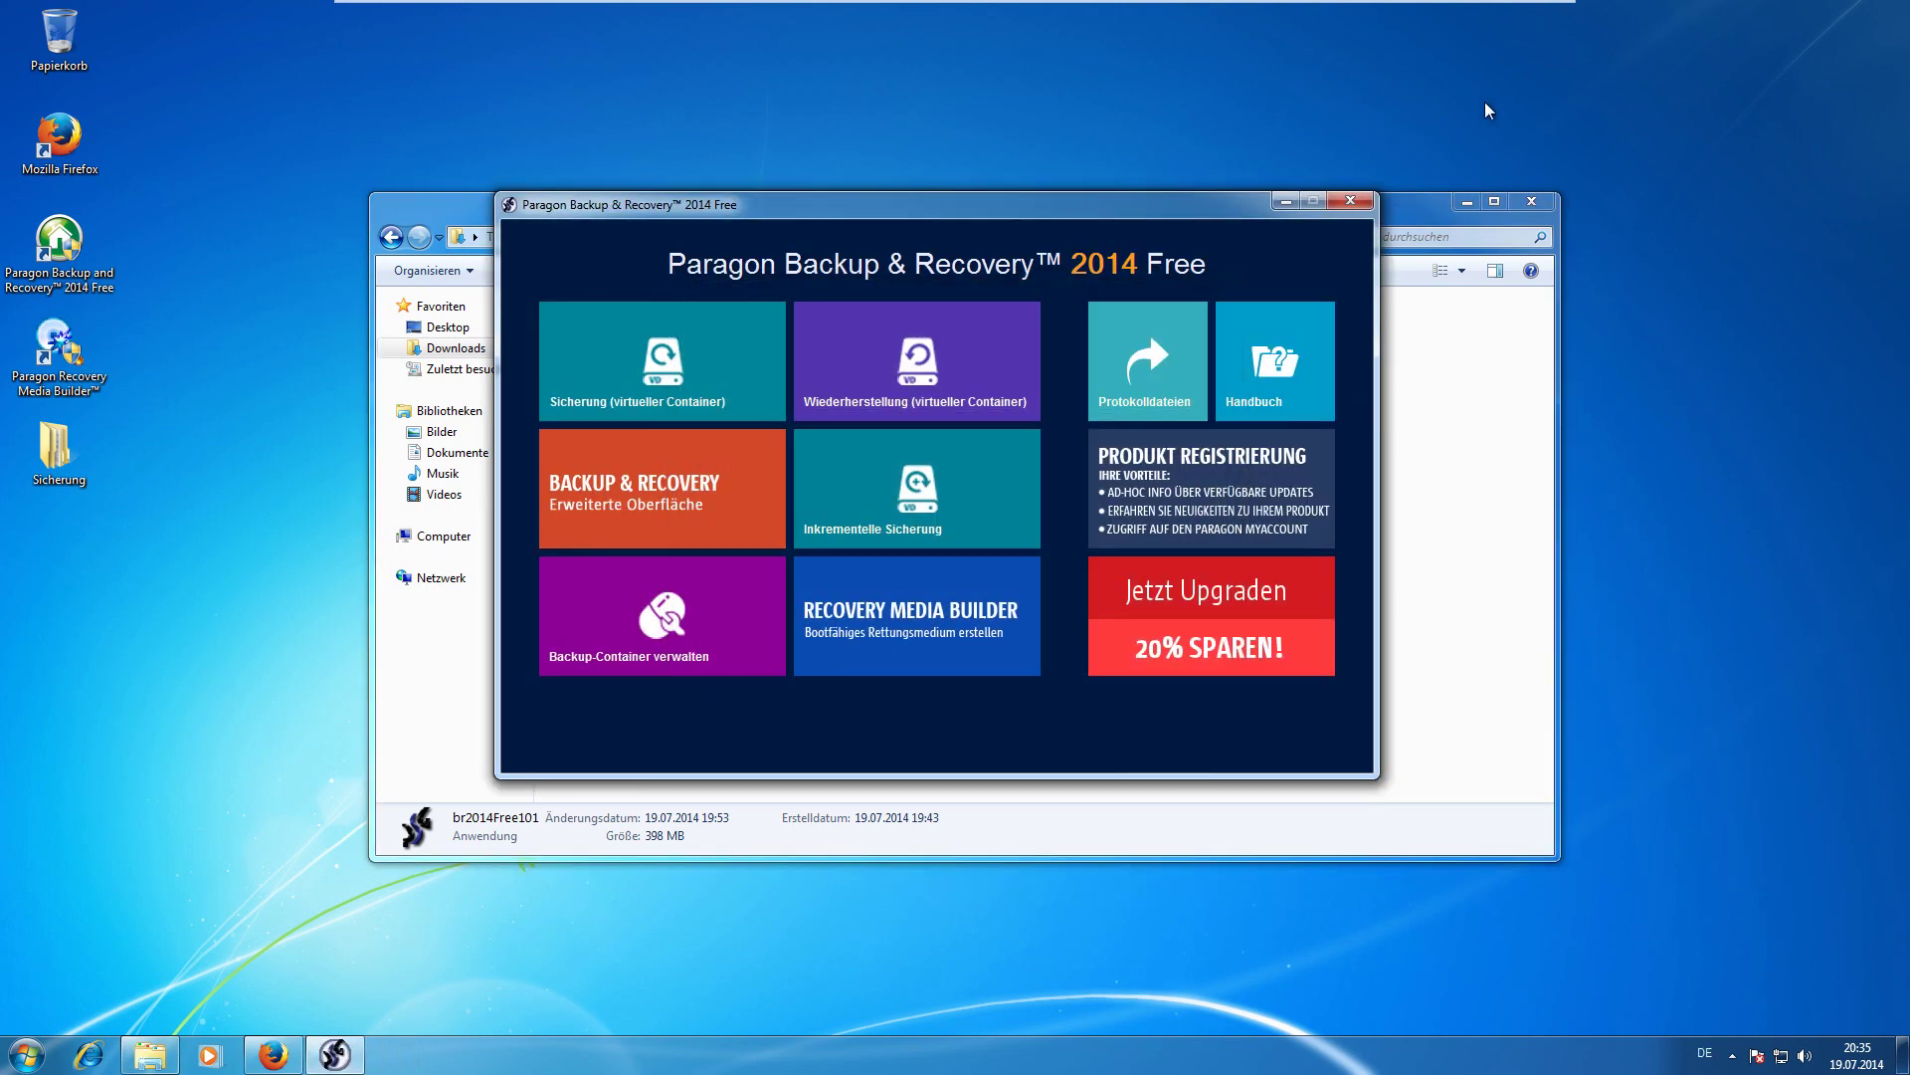
{"action": "left_click", "coordinate": [1346, 204]}
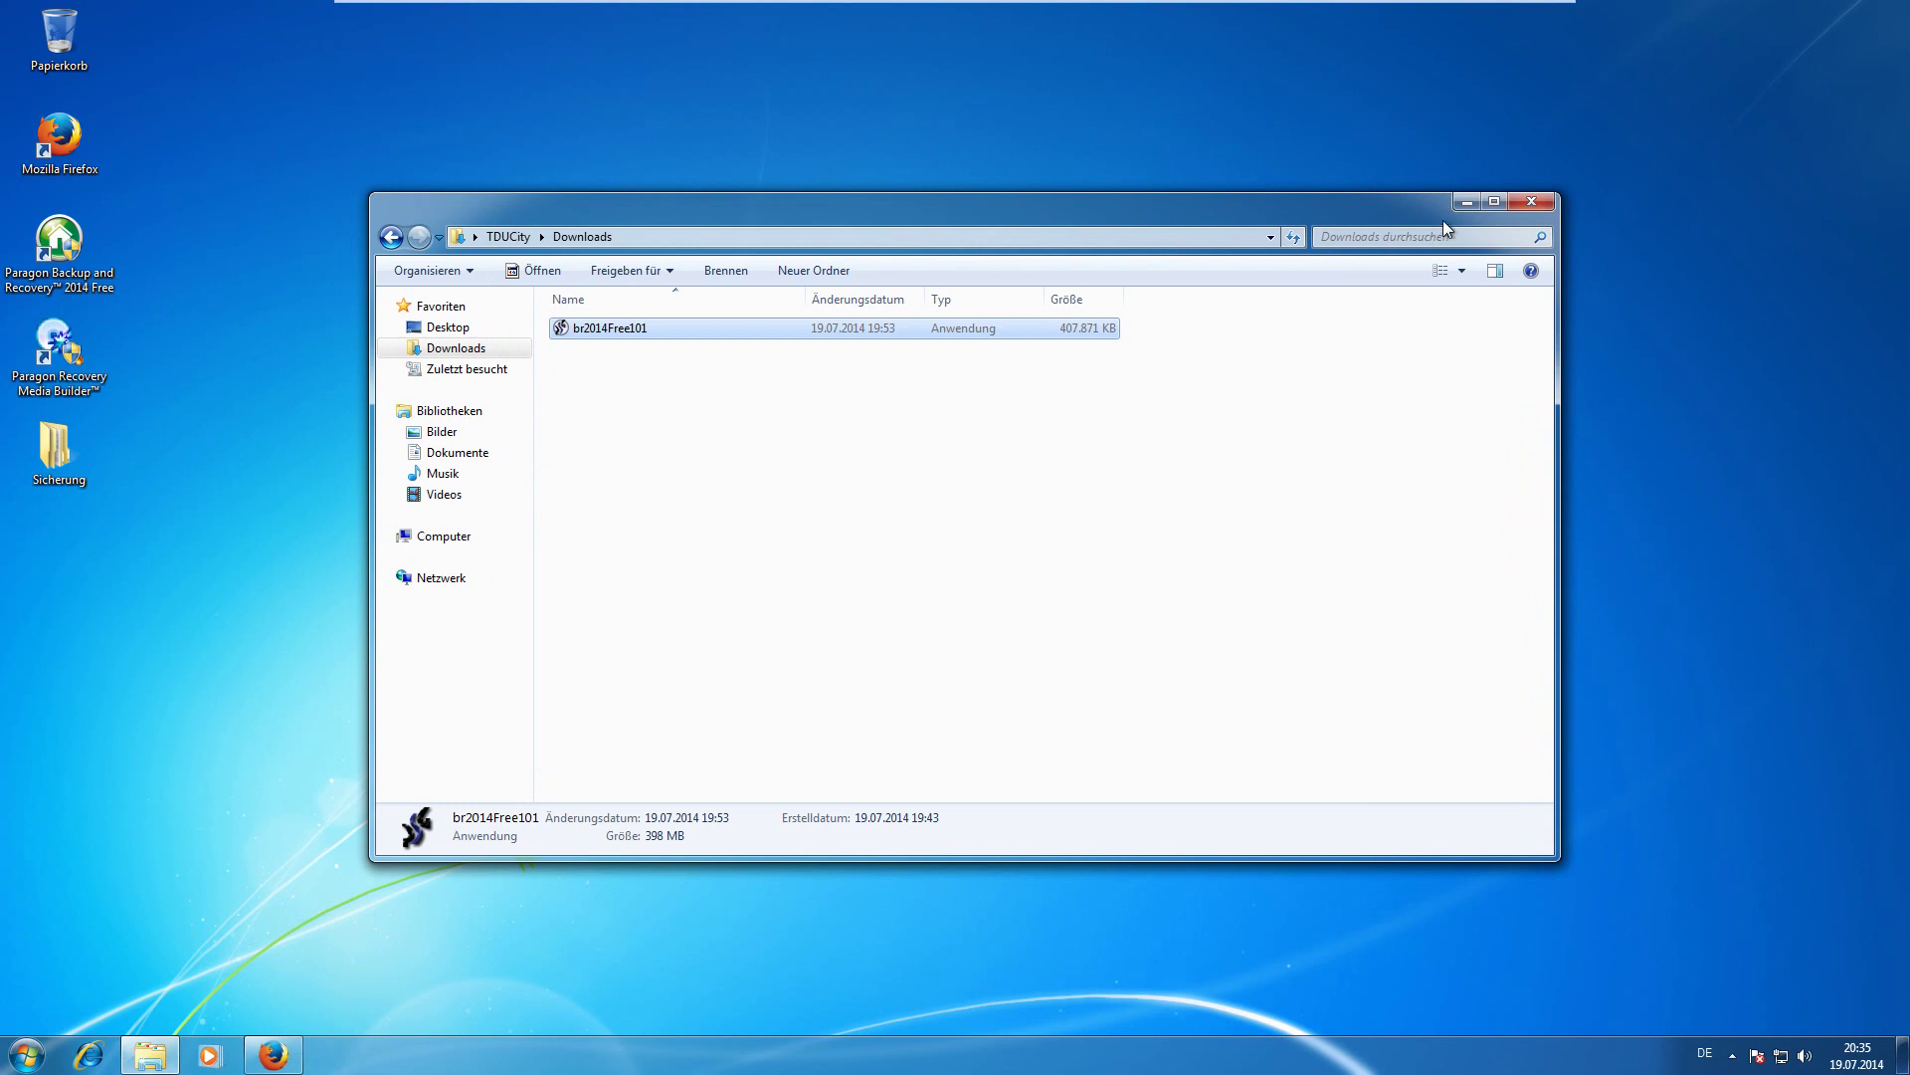
{"action": "left_click", "coordinate": [1467, 202]}
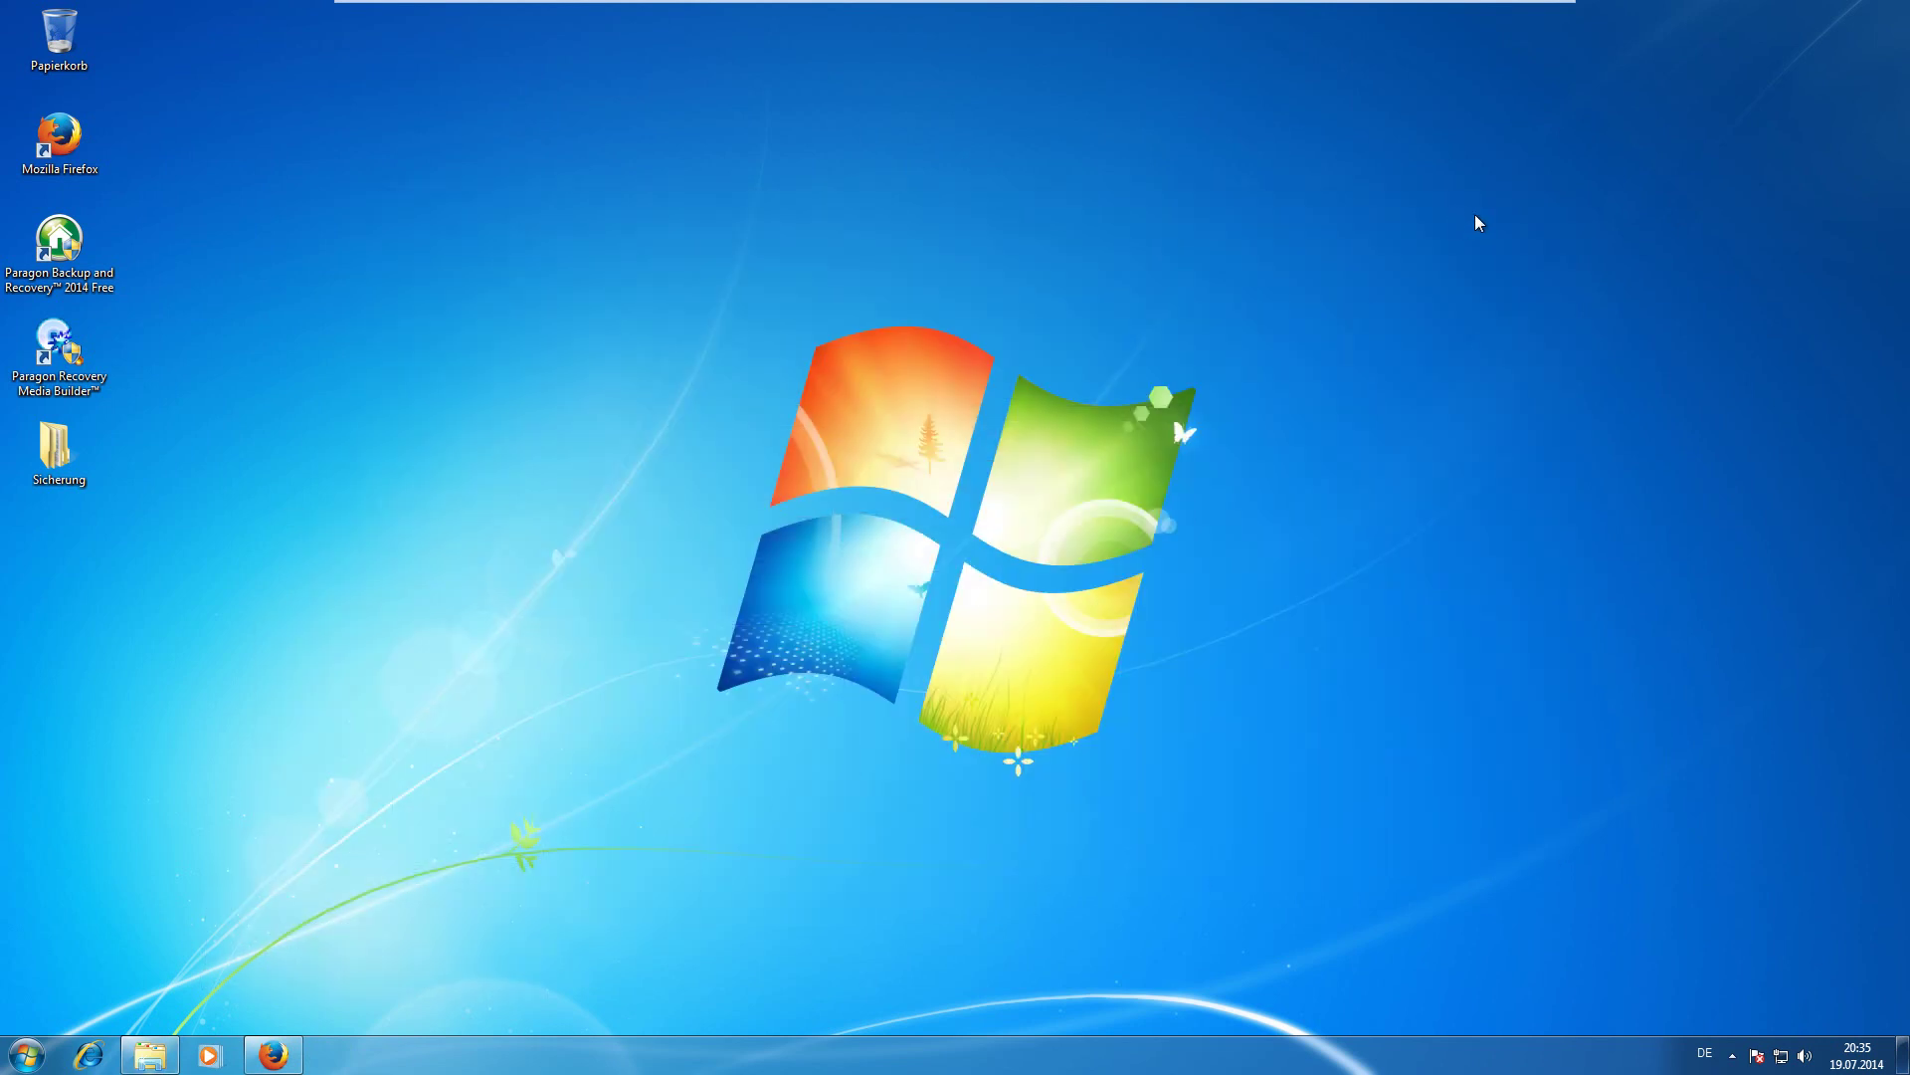